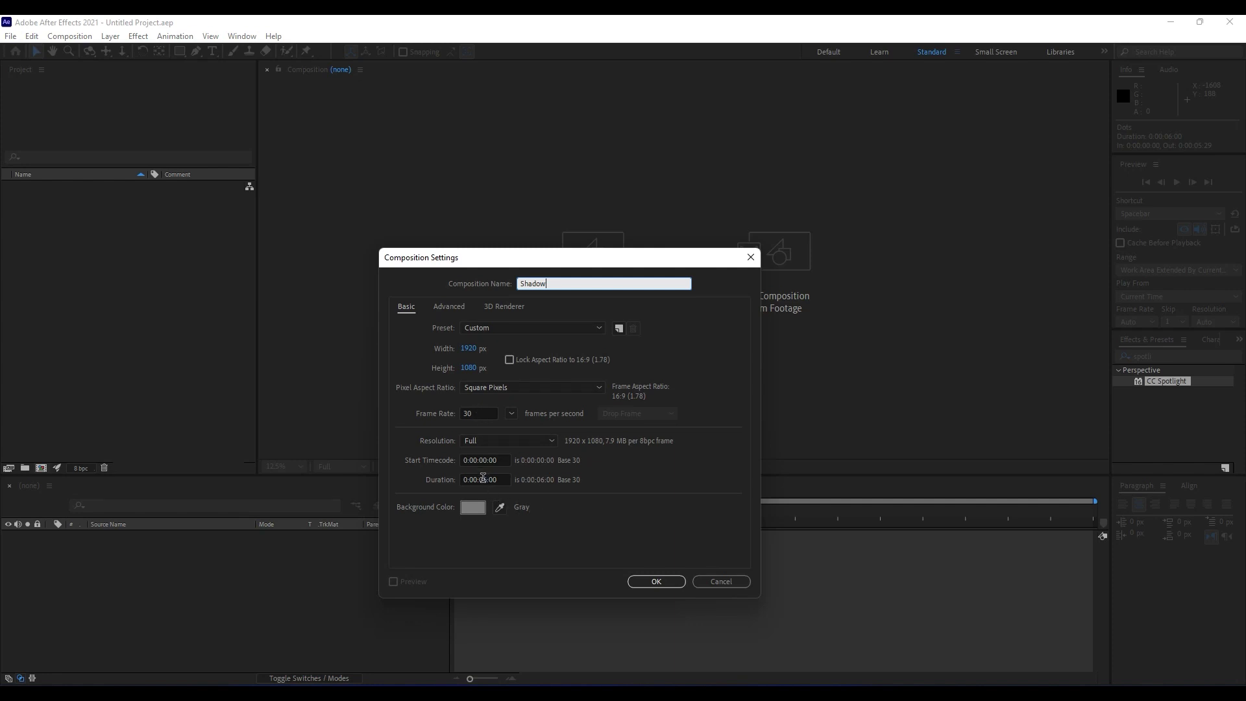
# Step: Create a composition named Shadow at 1920 x 1080 px, 30 frames per second, with a duration of 0:00:06:00
pyautogui.click(650, 581)
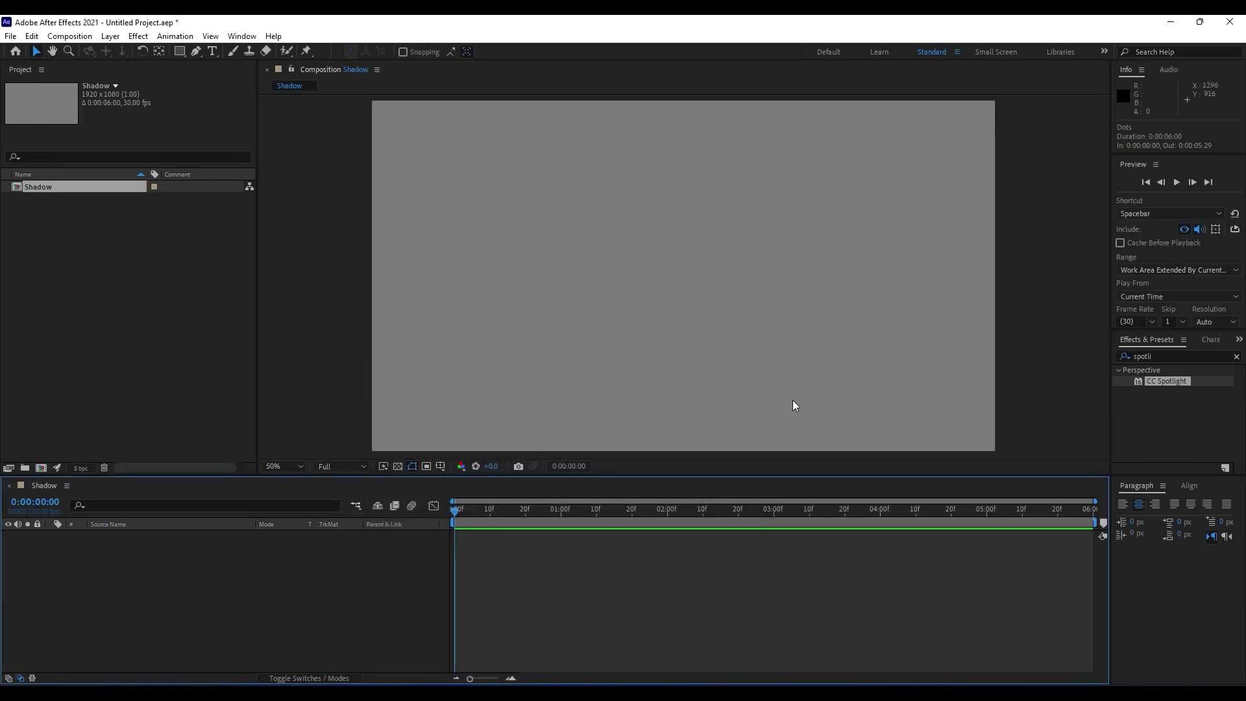
pyautogui.press(',')
pyautogui.press(',')
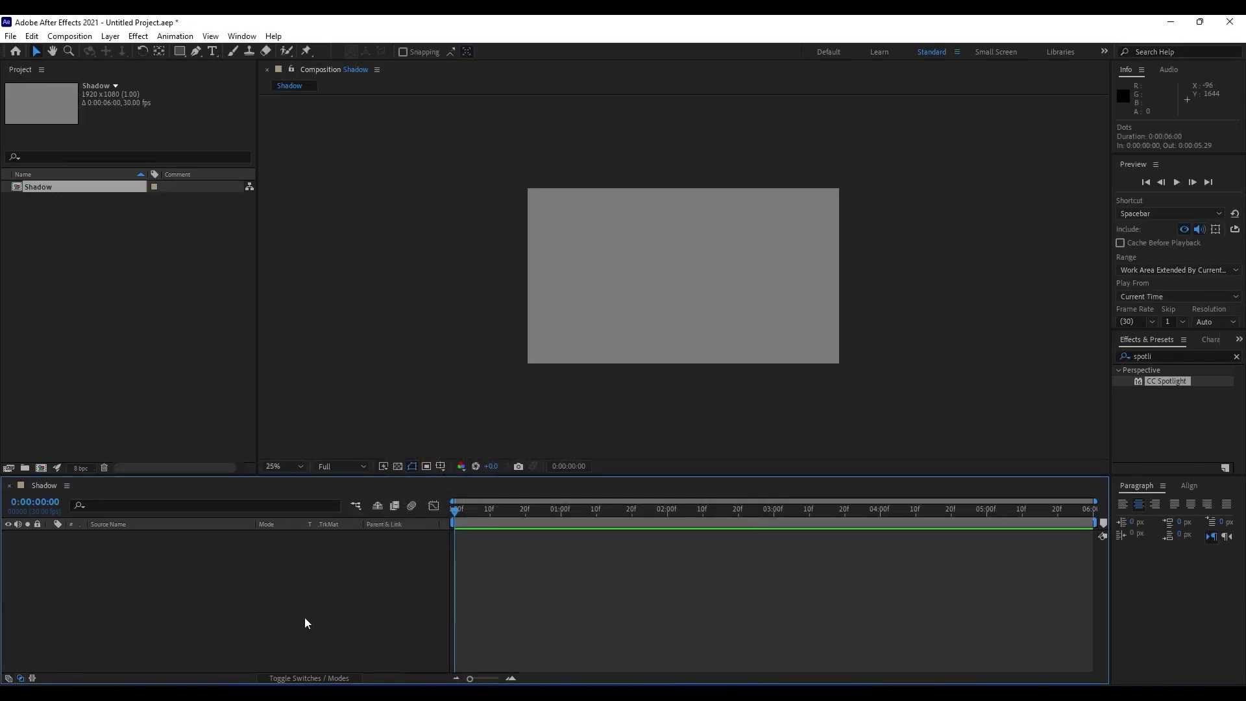
pyautogui.rightClick(200, 603)
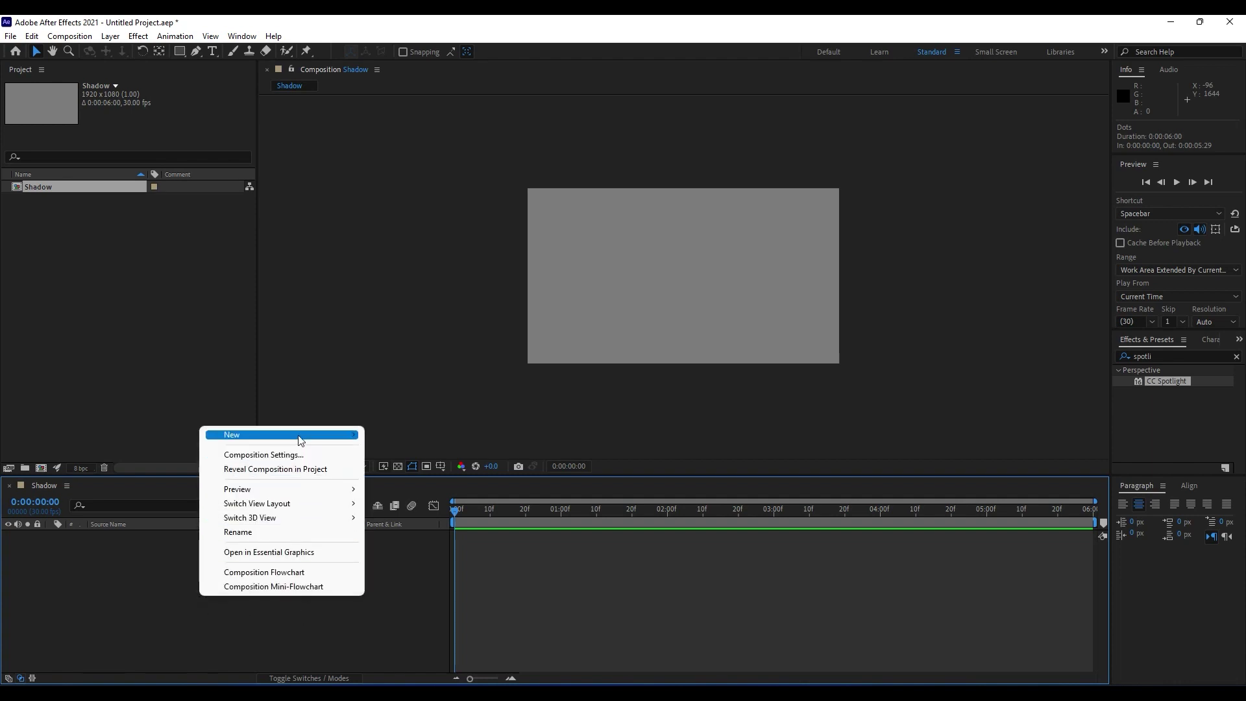
pyautogui.moveTo(301, 436)
pyautogui.click(428, 483)
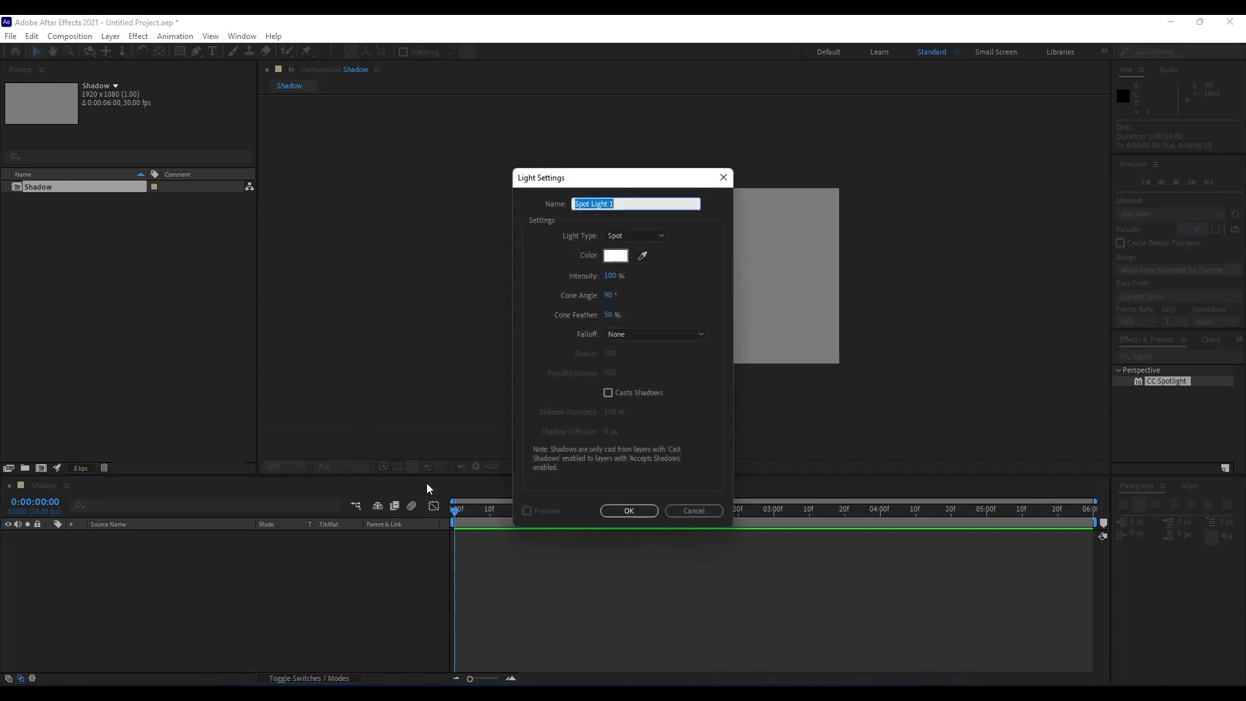
pyautogui.press('Escape')
# Step: Add a 1920 x 1080 px dark gray solid layer named Background to the Shadow composition
pyautogui.rightClick(184, 624)
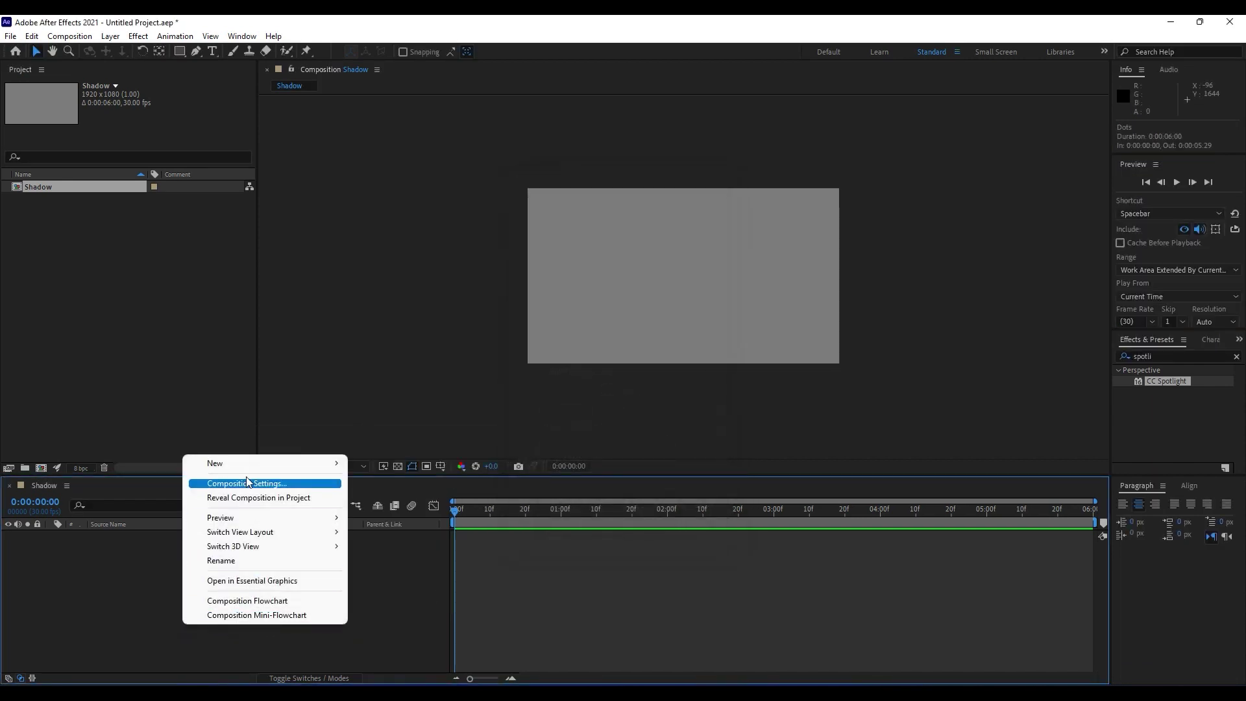
pyautogui.moveTo(246, 463)
pyautogui.click(392, 498)
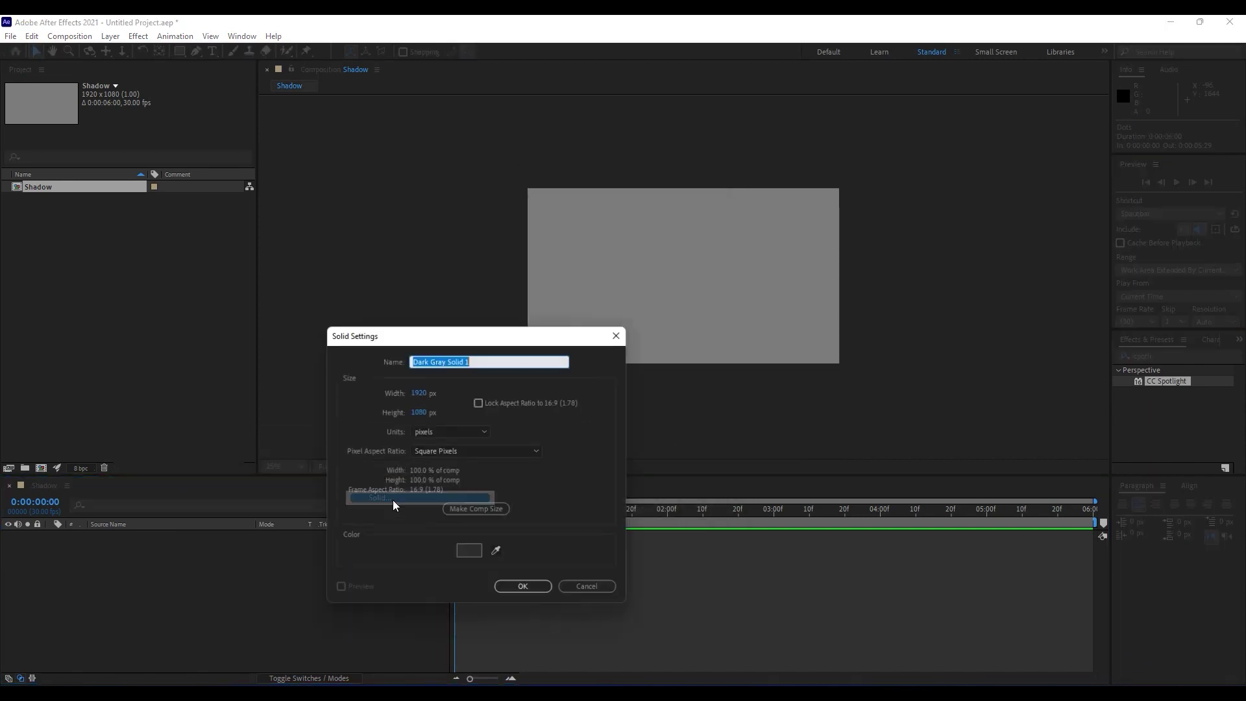
pyautogui.write('Background')
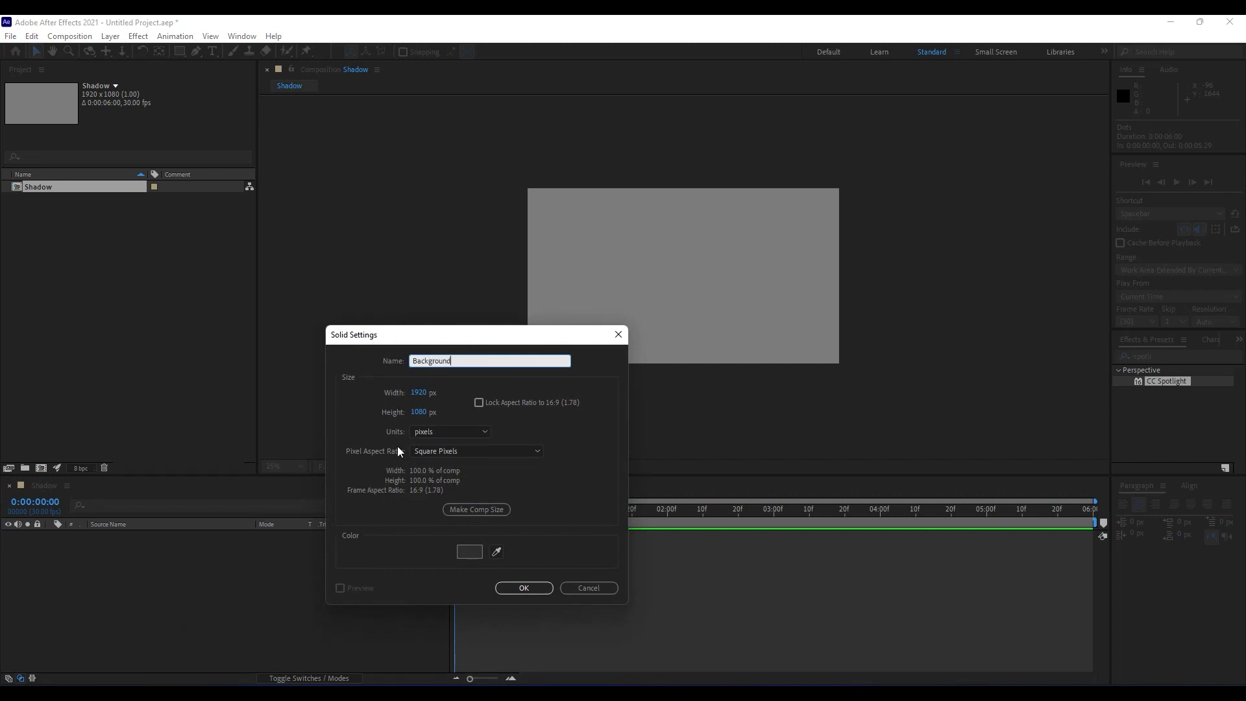
pyautogui.click(527, 589)
pyautogui.click(298, 598)
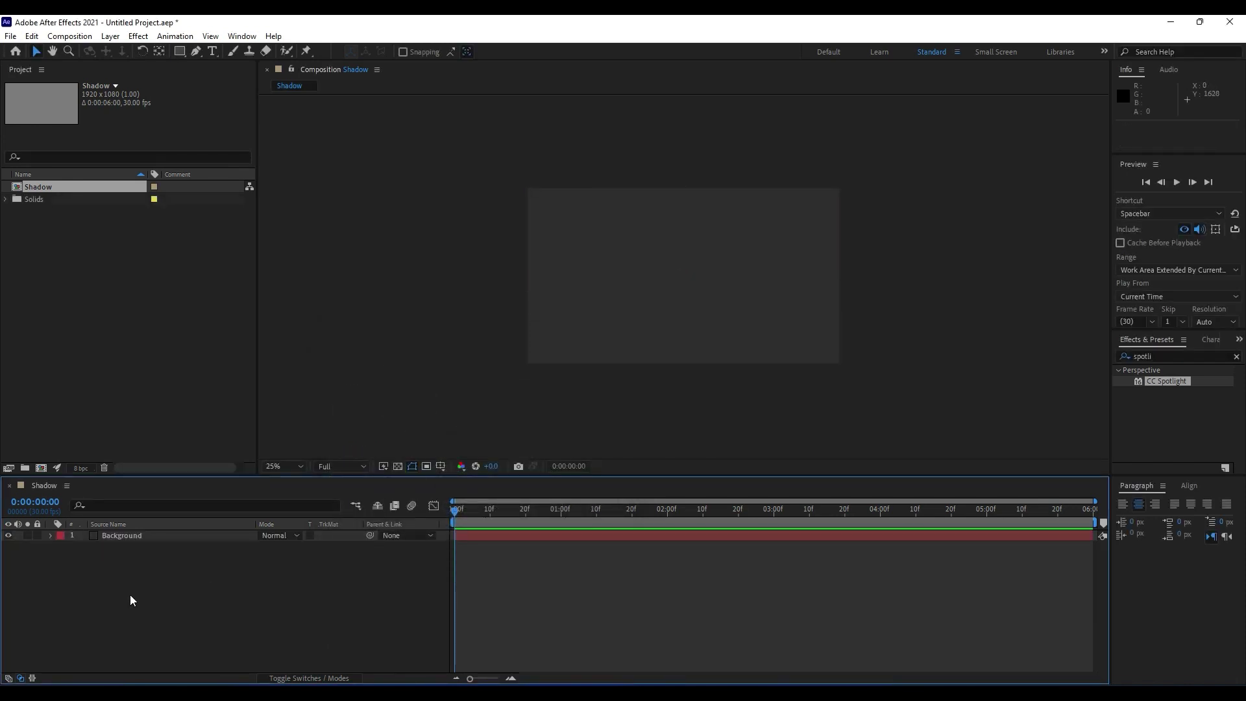
# Step: Find the 4-Color Gradient effect by searching for "color g" and apply it to the Background layer
pyautogui.hotkey('ctrl', '5')
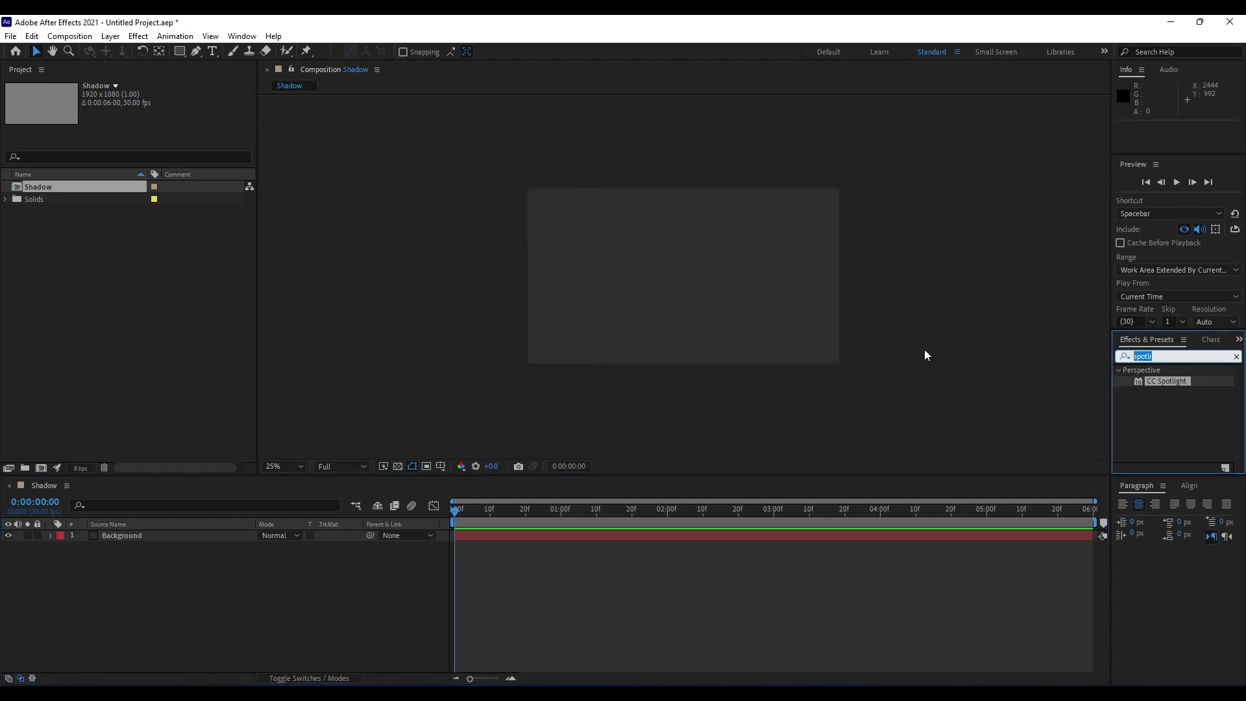
pyautogui.press('BackSpace')
pyautogui.click(1186, 352)
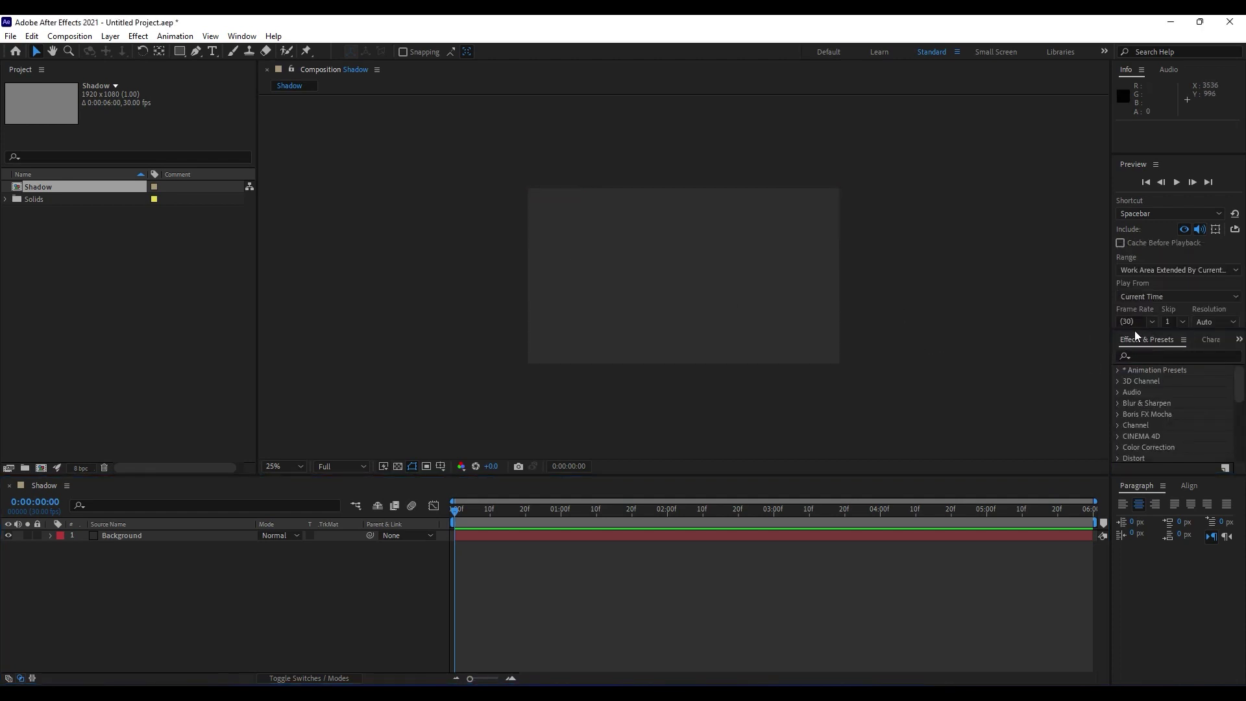
pyautogui.click(237, 36)
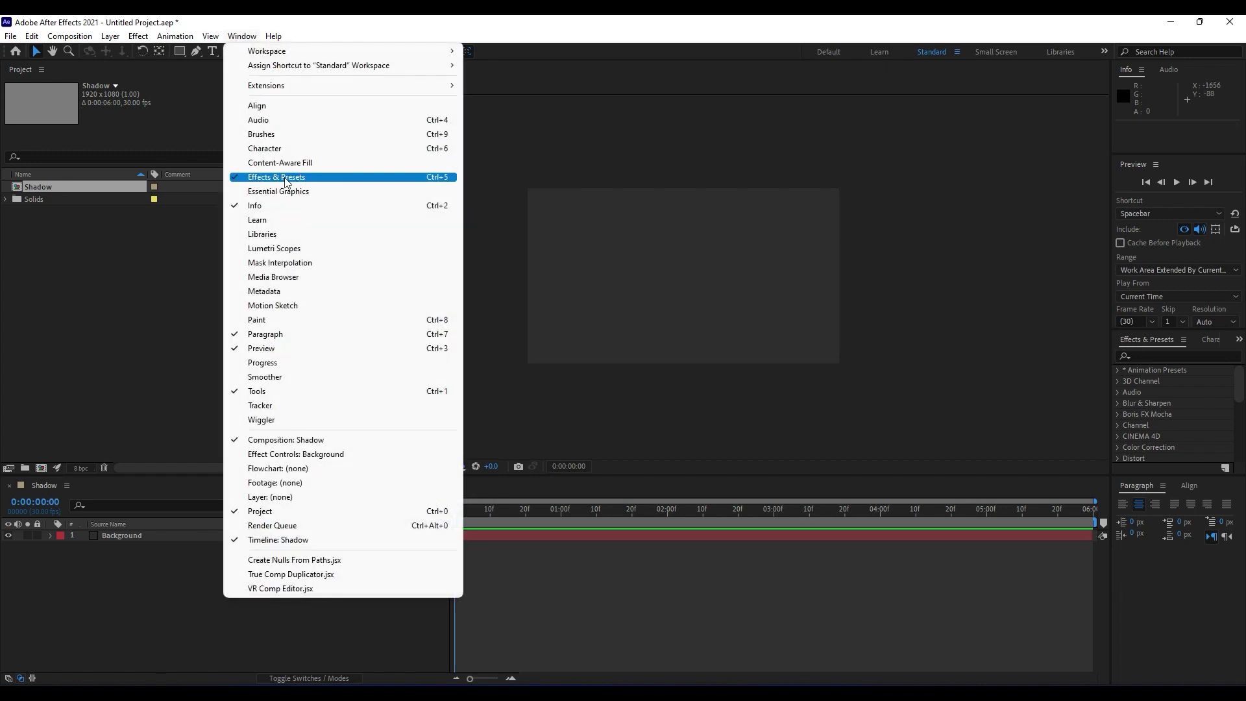
pyautogui.click(1169, 357)
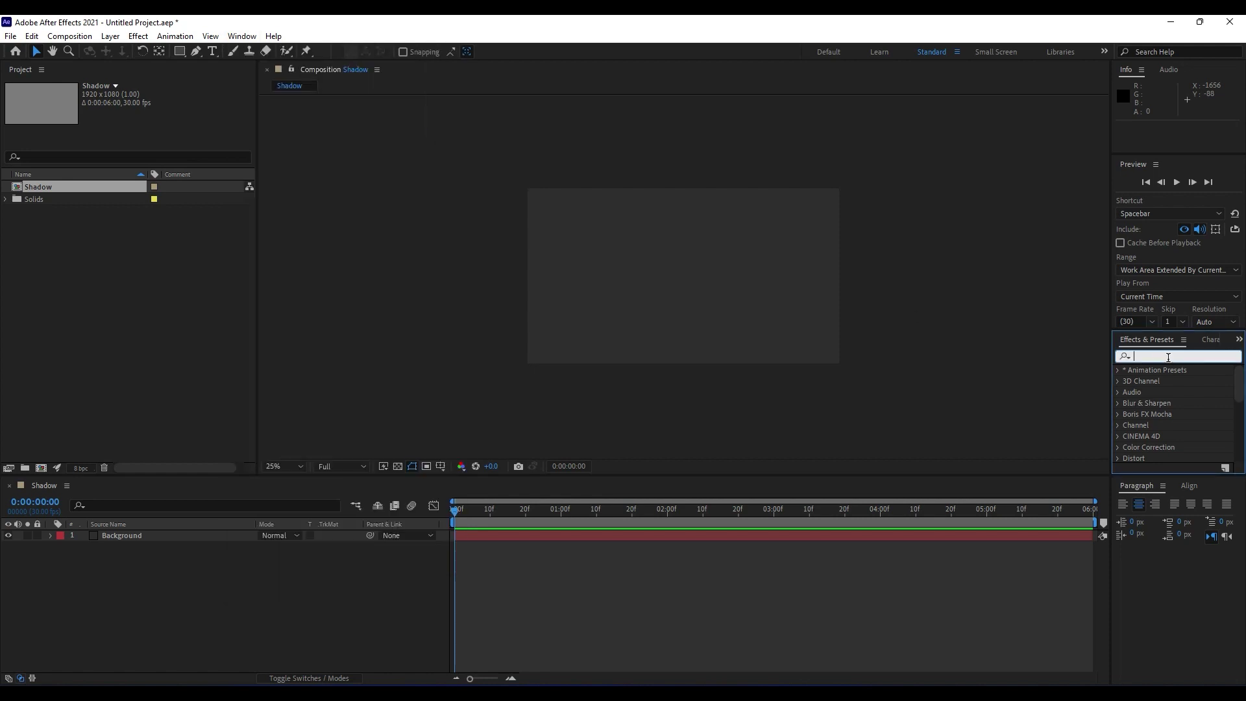
pyautogui.write('4')
pyautogui.press('BackSpace')
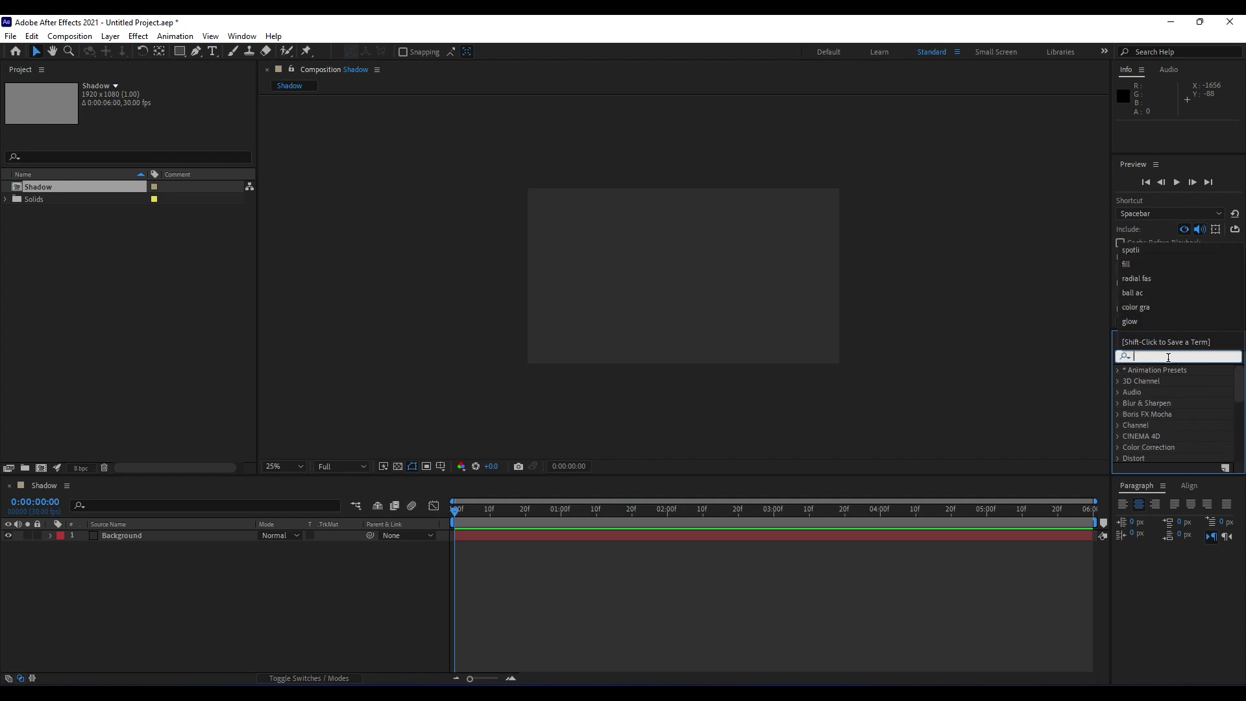
pyautogui.write('color g')
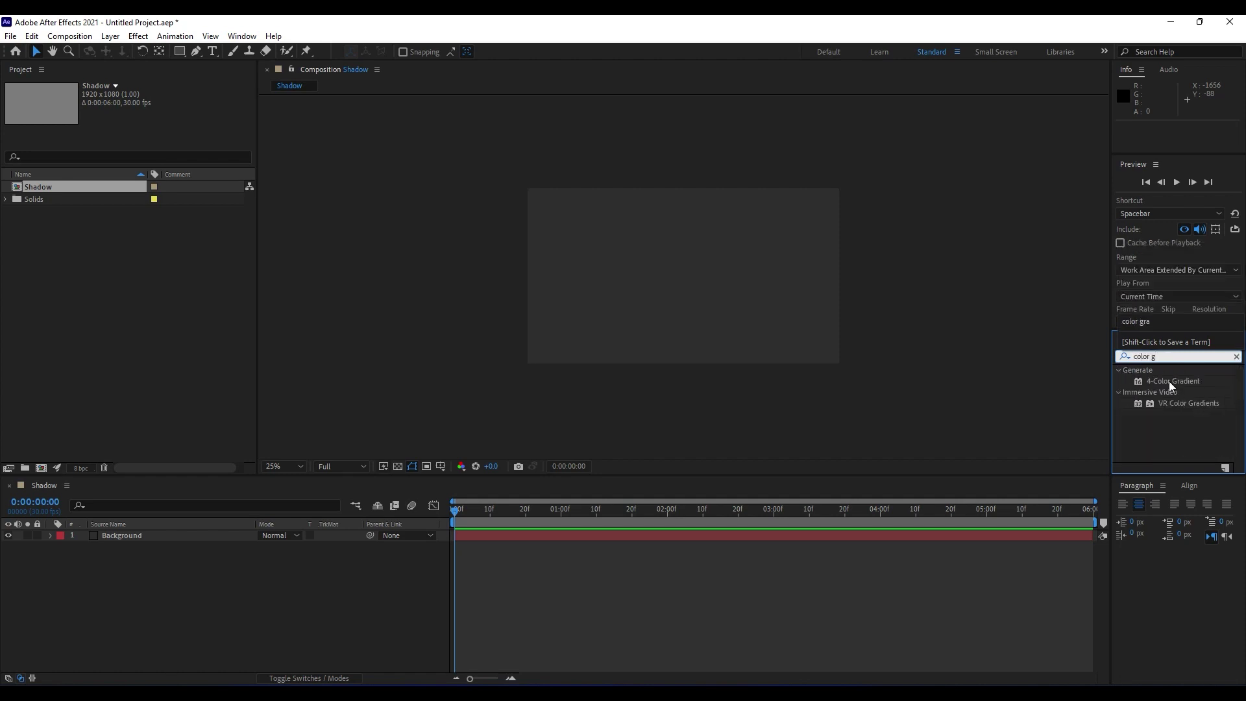
pyautogui.moveTo(1169, 380); pyautogui.dragTo(142, 540)
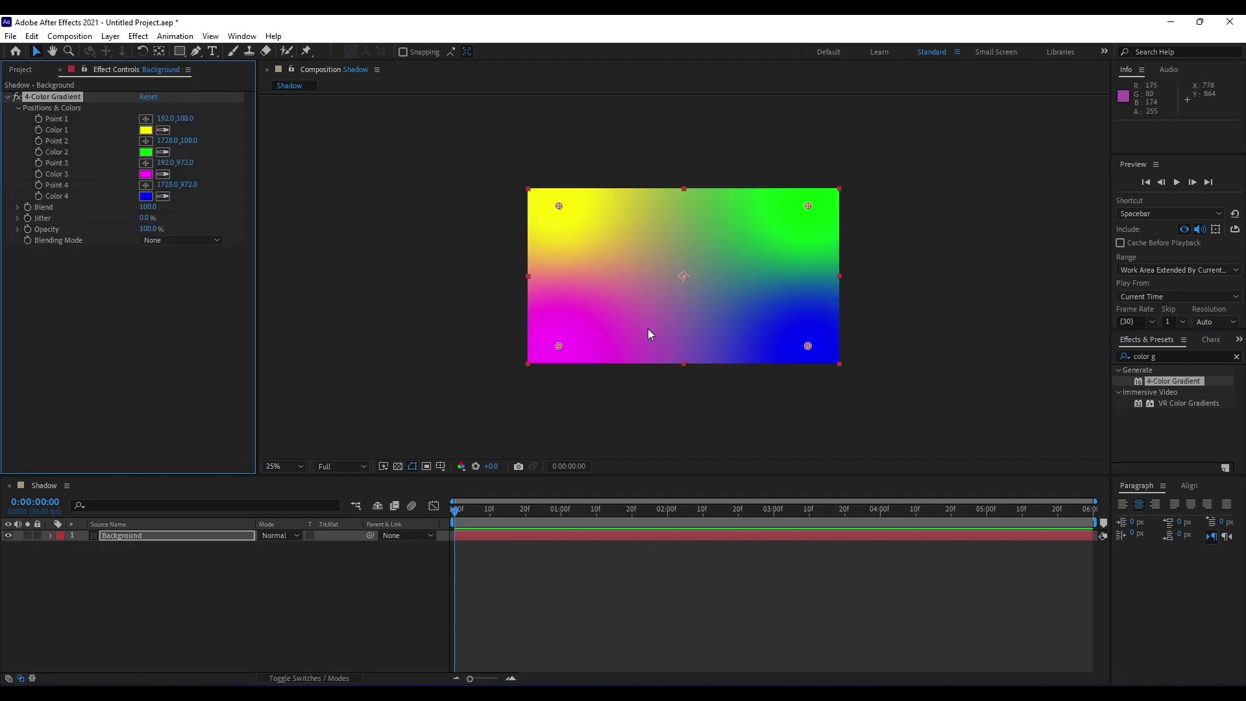
# Step: Move the gradient points outside the frame: Point 1 about -944, -500; Point 2 about 2448, 1284; Point 3 about 88, 2020; Point 4 about 1928, 2444
pyautogui.press(',')
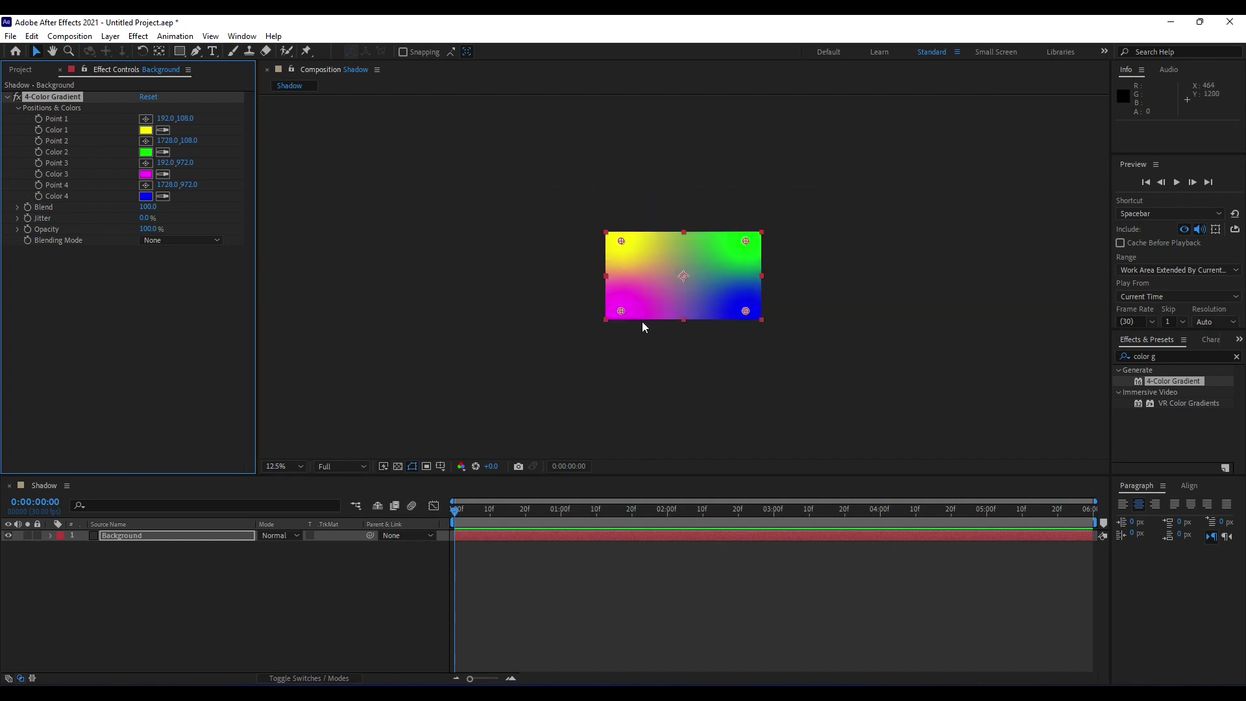
pyautogui.moveTo(622, 241); pyautogui.dragTo(529, 192)
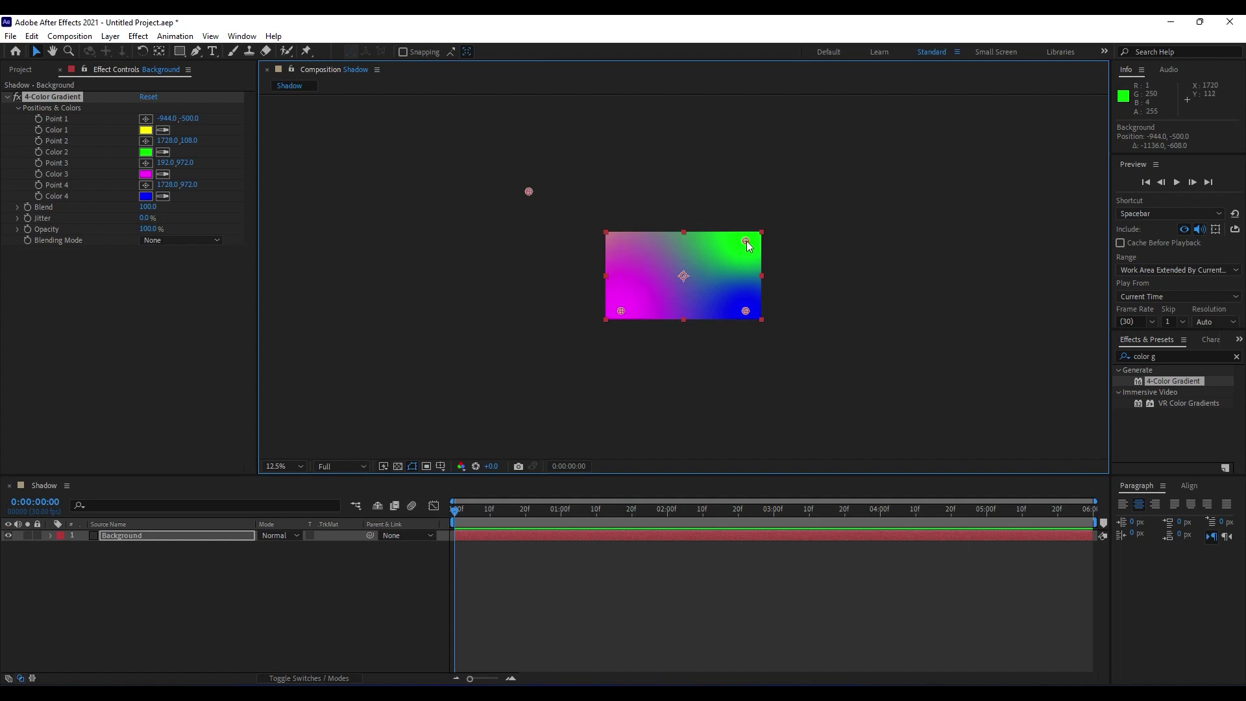
pyautogui.moveTo(746, 241); pyautogui.dragTo(804, 341)
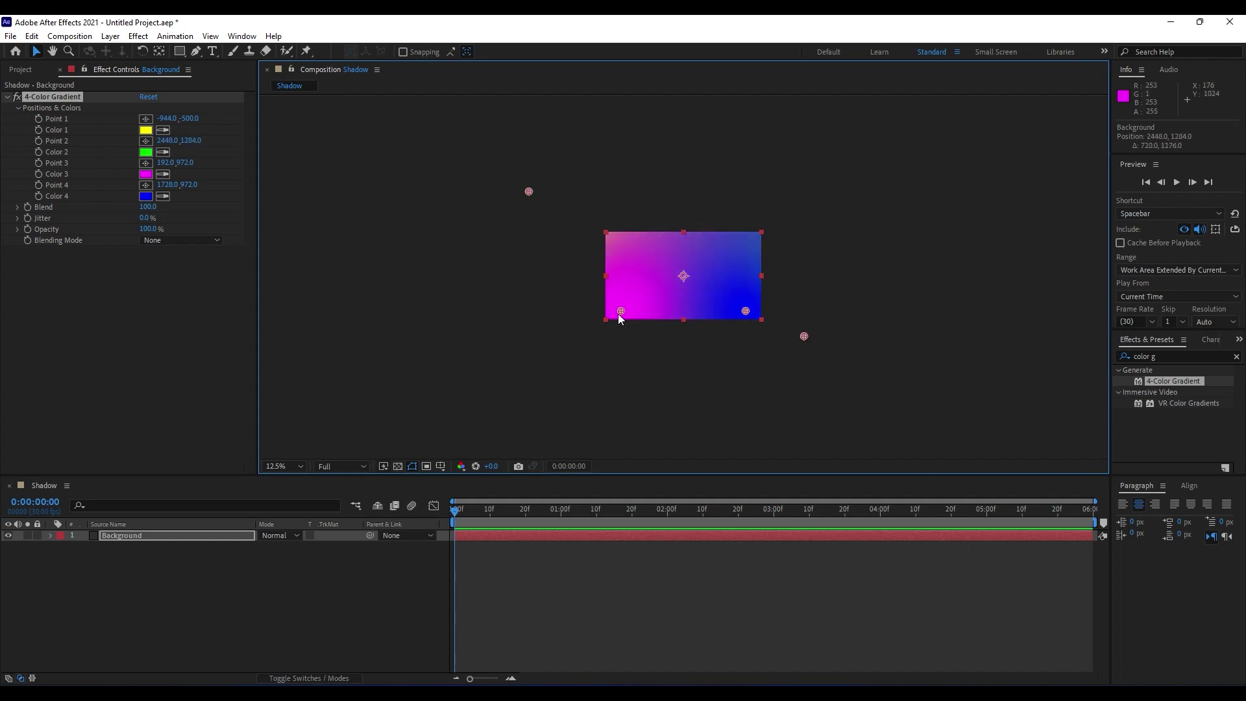
pyautogui.moveTo(622, 318); pyautogui.dragTo(613, 397)
pyautogui.hotkey('ctrl', 'z')
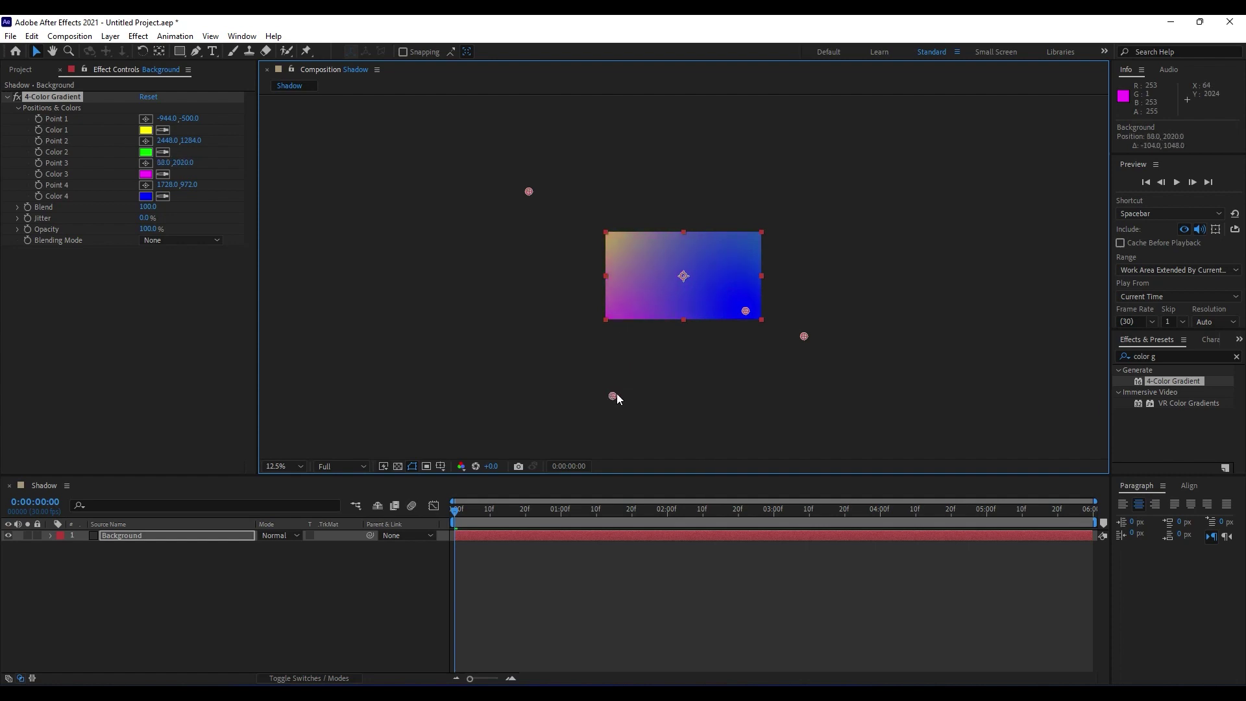
pyautogui.moveTo(745, 311); pyautogui.dragTo(762, 434)
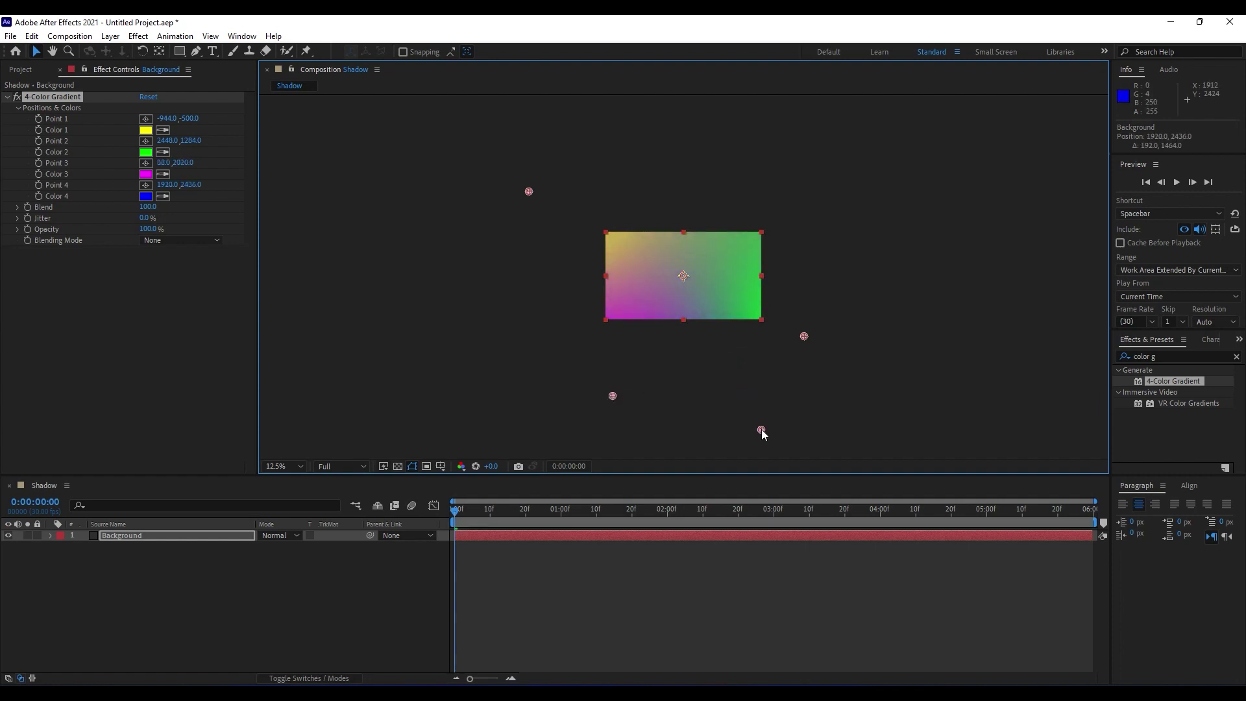
# Step: Set the gradient's Color 1 to purple 8400FF and its Color 2 to orange
pyautogui.click(147, 130)
pyautogui.moveTo(487, 491)
pyautogui.mouseDown()
pyautogui.moveTo(486, 477)
pyautogui.moveTo(485, 492)
pyautogui.mouseUp()
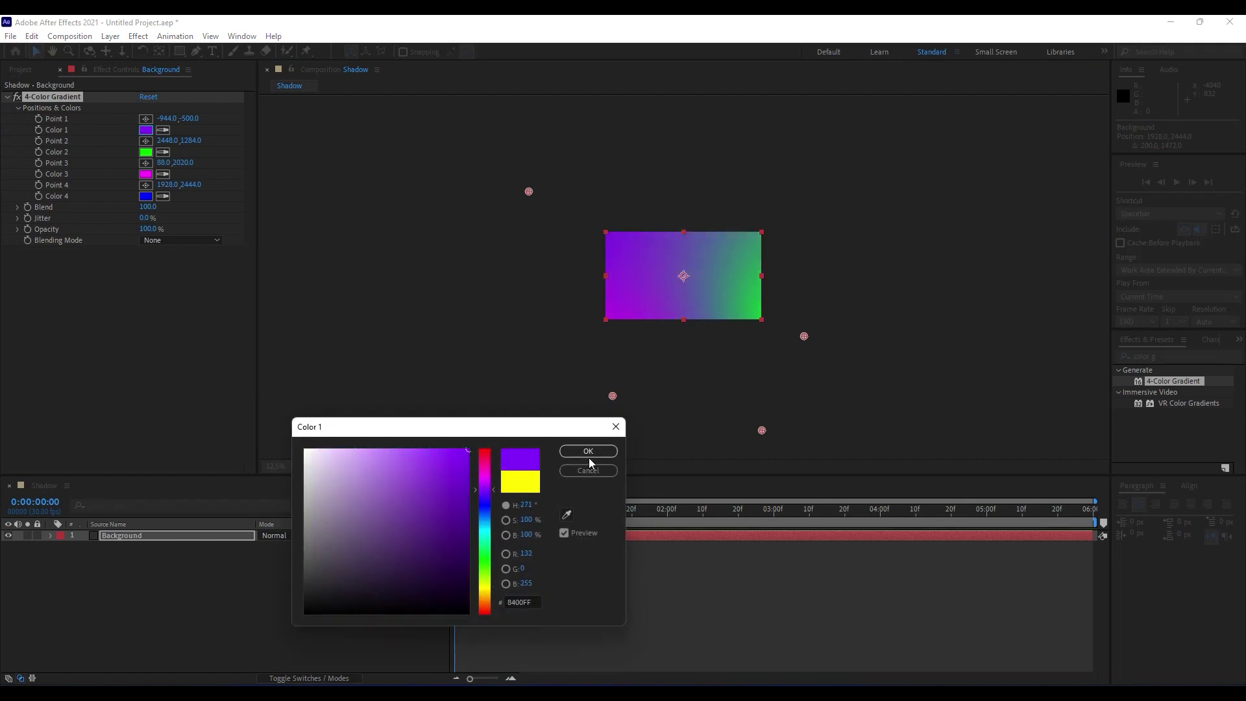
pyautogui.click(589, 453)
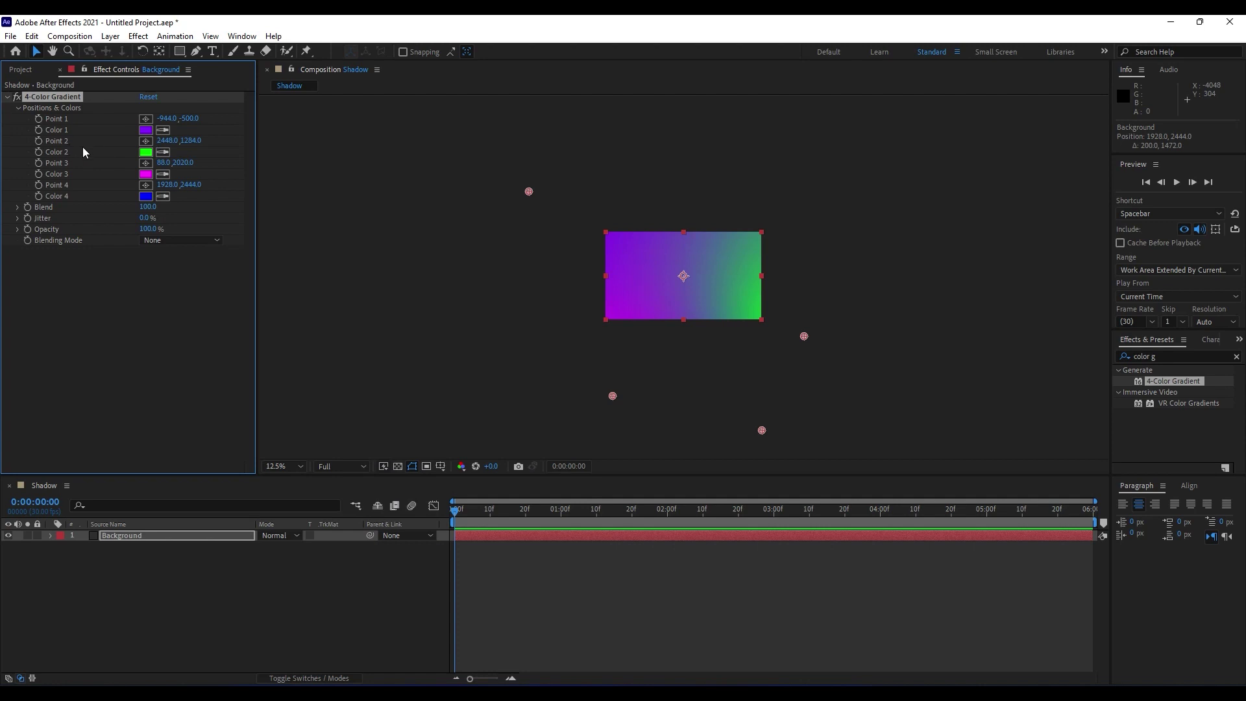
pyautogui.click(146, 152)
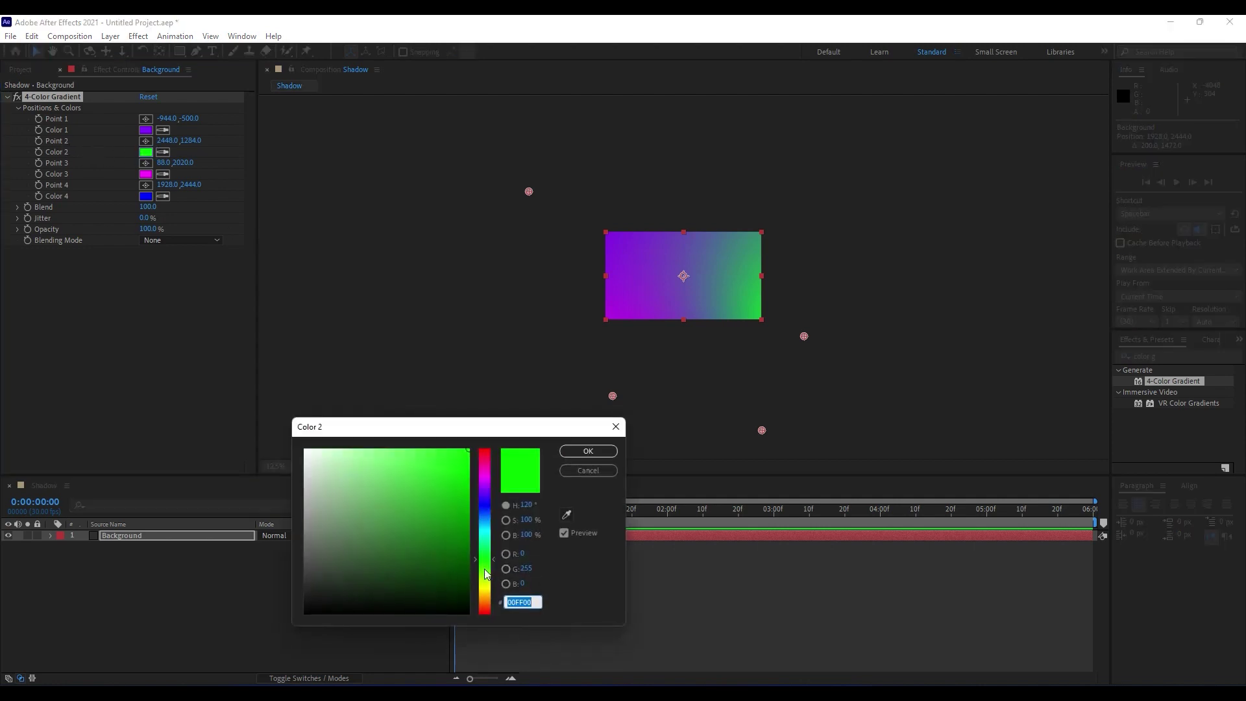
pyautogui.click(489, 595)
pyautogui.moveTo(489, 596); pyautogui.dragTo(487, 603)
pyautogui.click(588, 450)
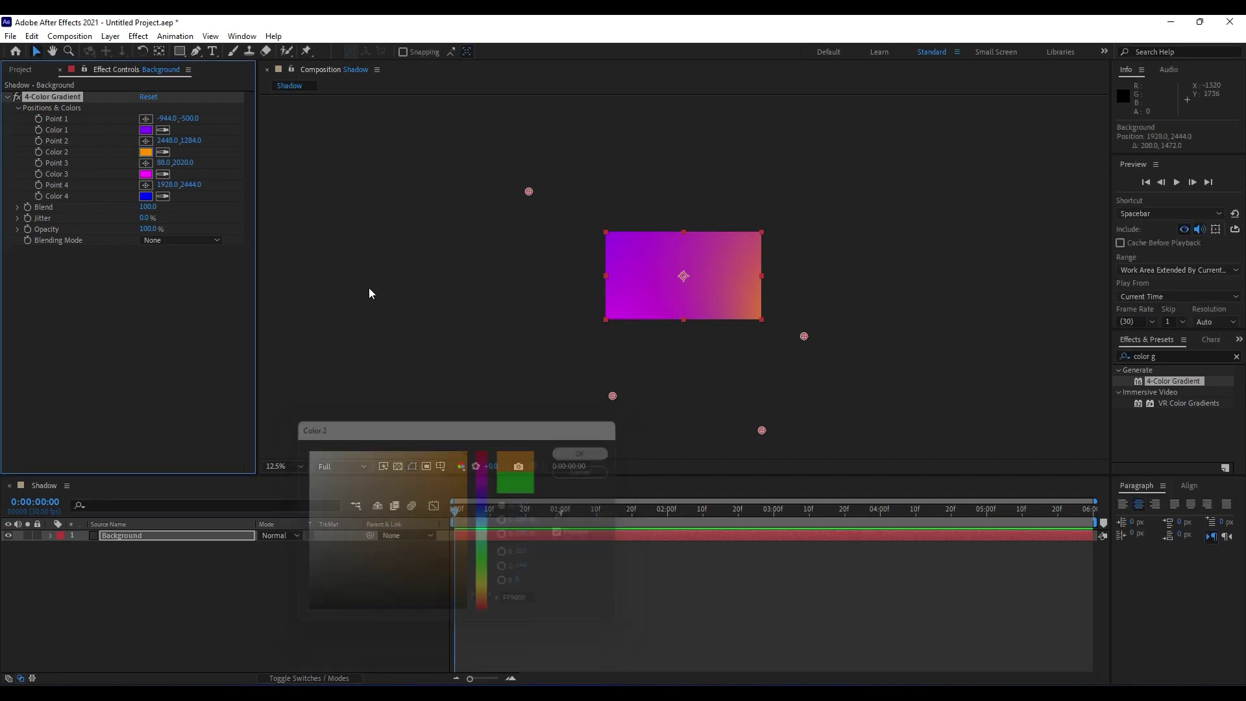
# Step: Sample Color 1's purple for the gradient's Color 4 and move Point 2 to about 2240, 1296
pyautogui.click(163, 196)
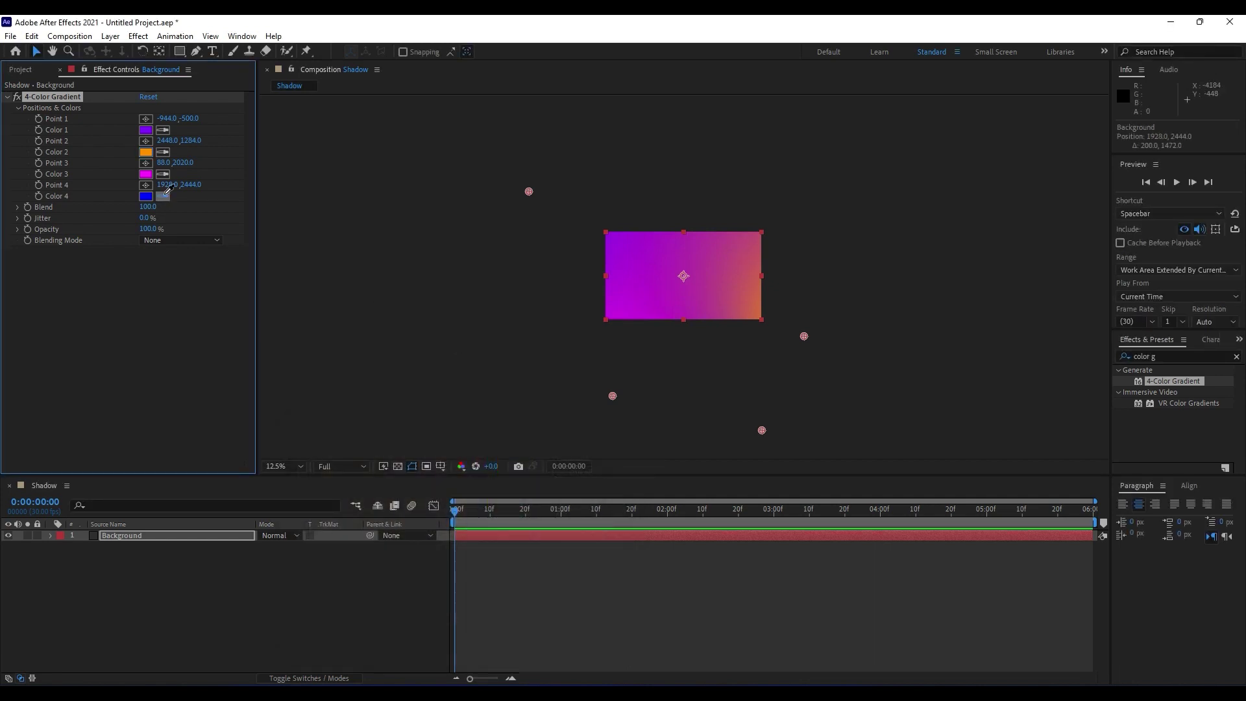
pyautogui.click(146, 130)
pyautogui.press('.')
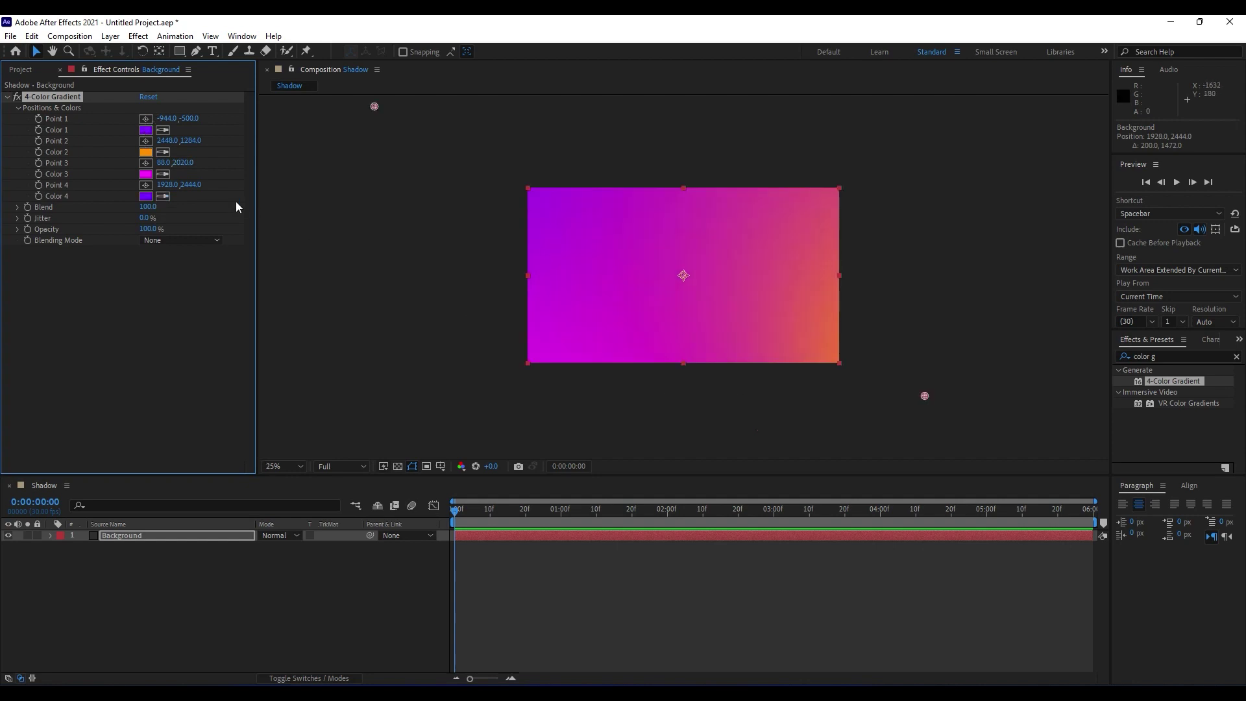
pyautogui.moveTo(924, 397); pyautogui.dragTo(891, 398)
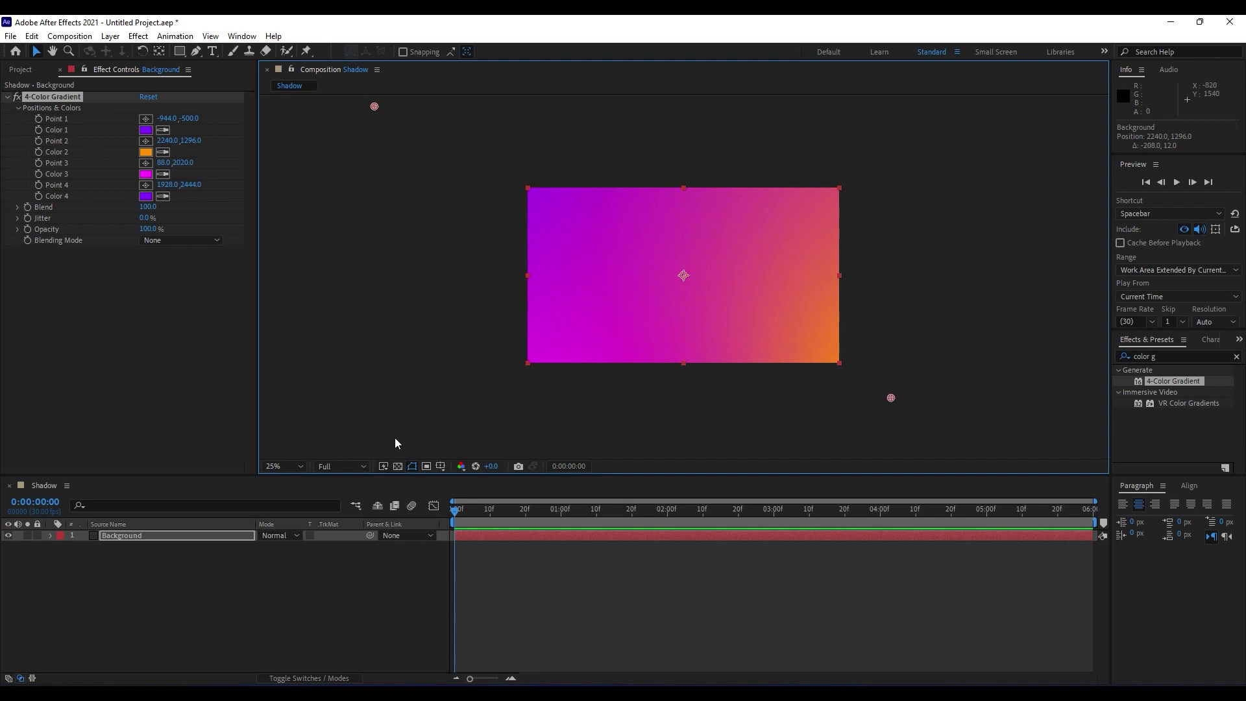
pyautogui.click(286, 598)
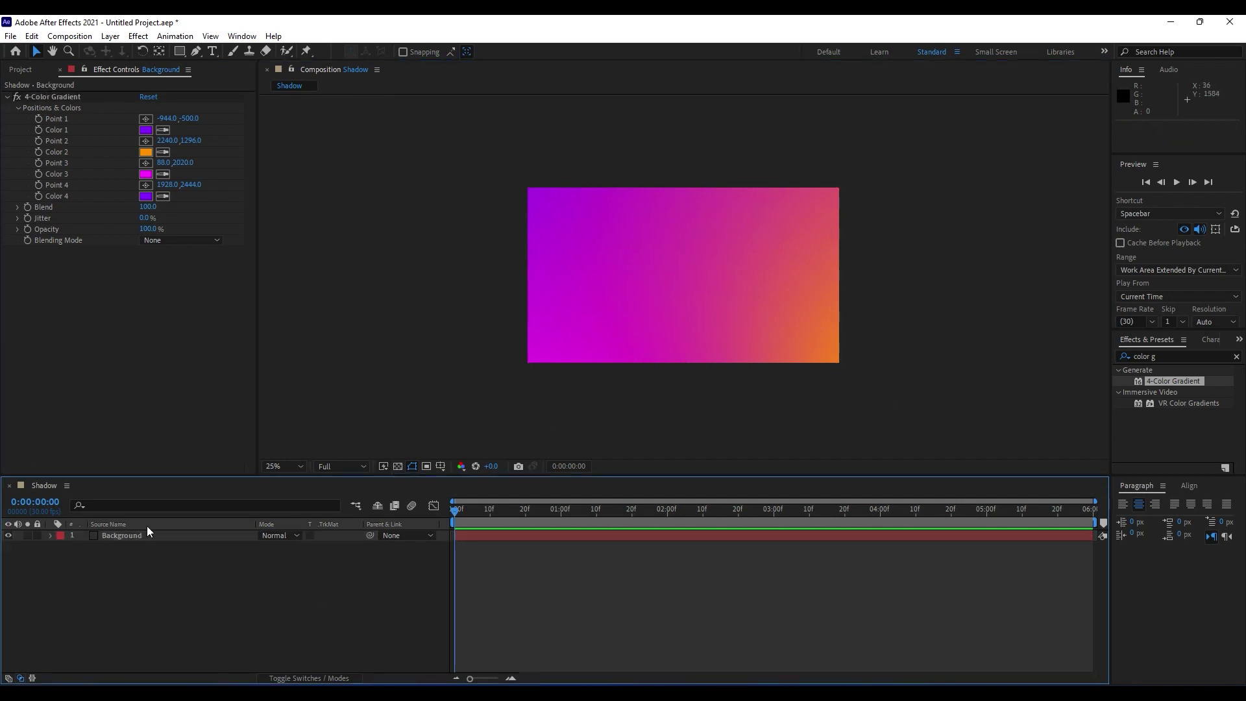
pyautogui.press('.')
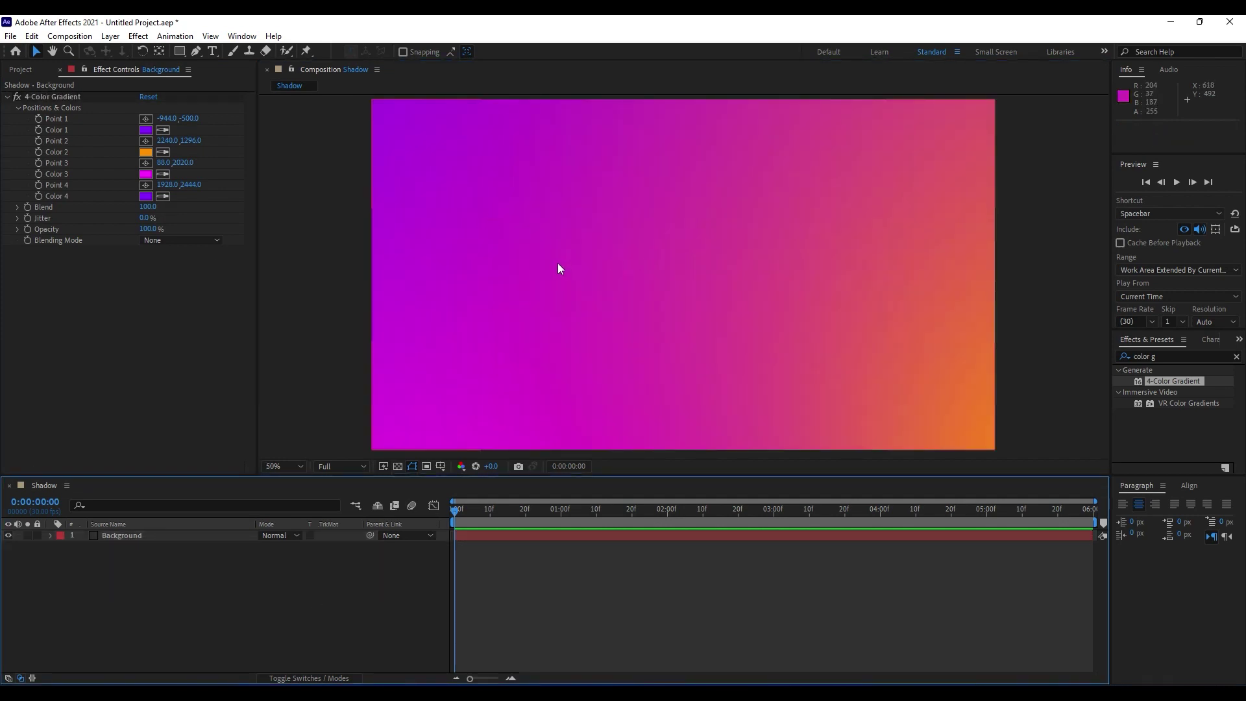
pyautogui.press(',')
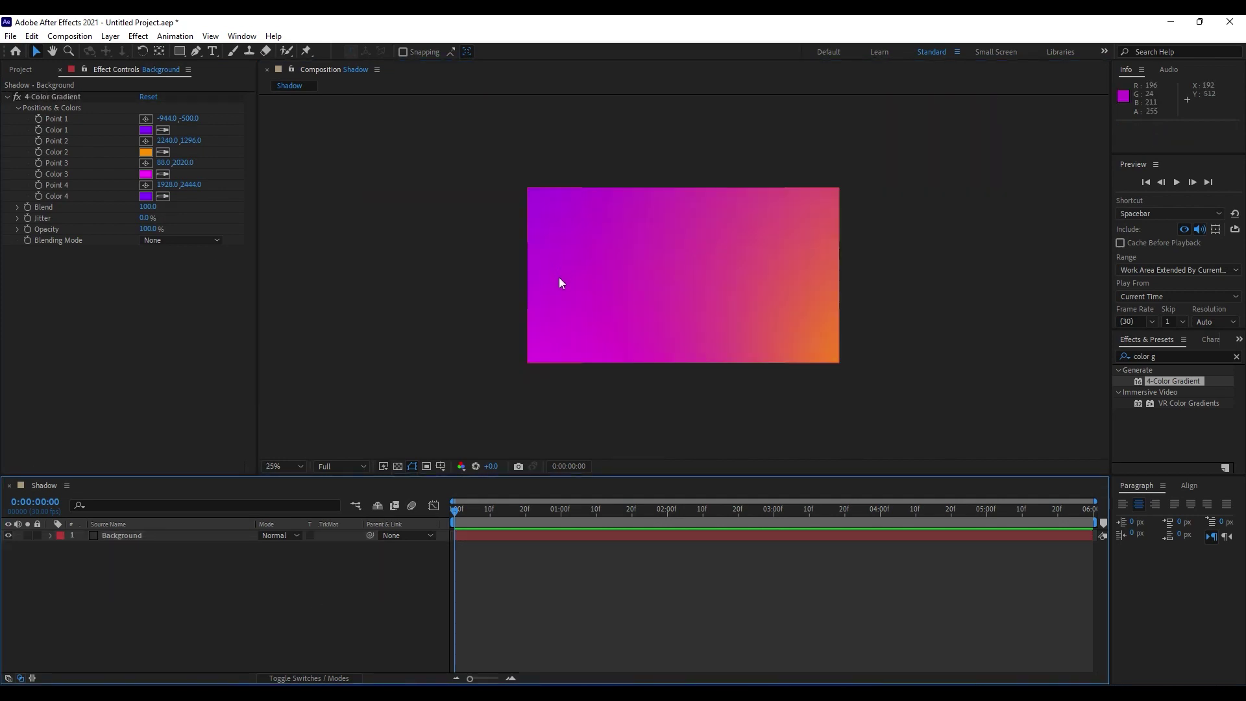
# Step: Add a 1920 x 1080 px dark gray solid layer named Grid above the Background layer
pyautogui.rightClick(177, 608)
pyautogui.moveTo(208, 416)
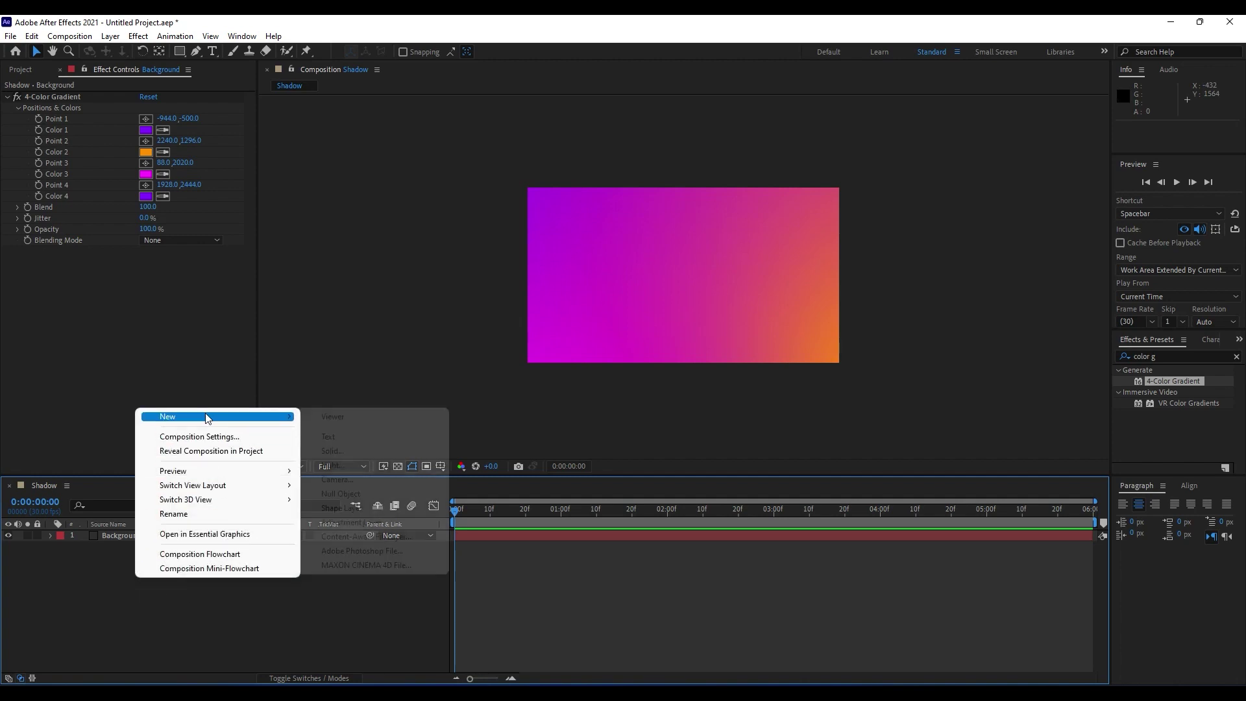
pyautogui.click(353, 451)
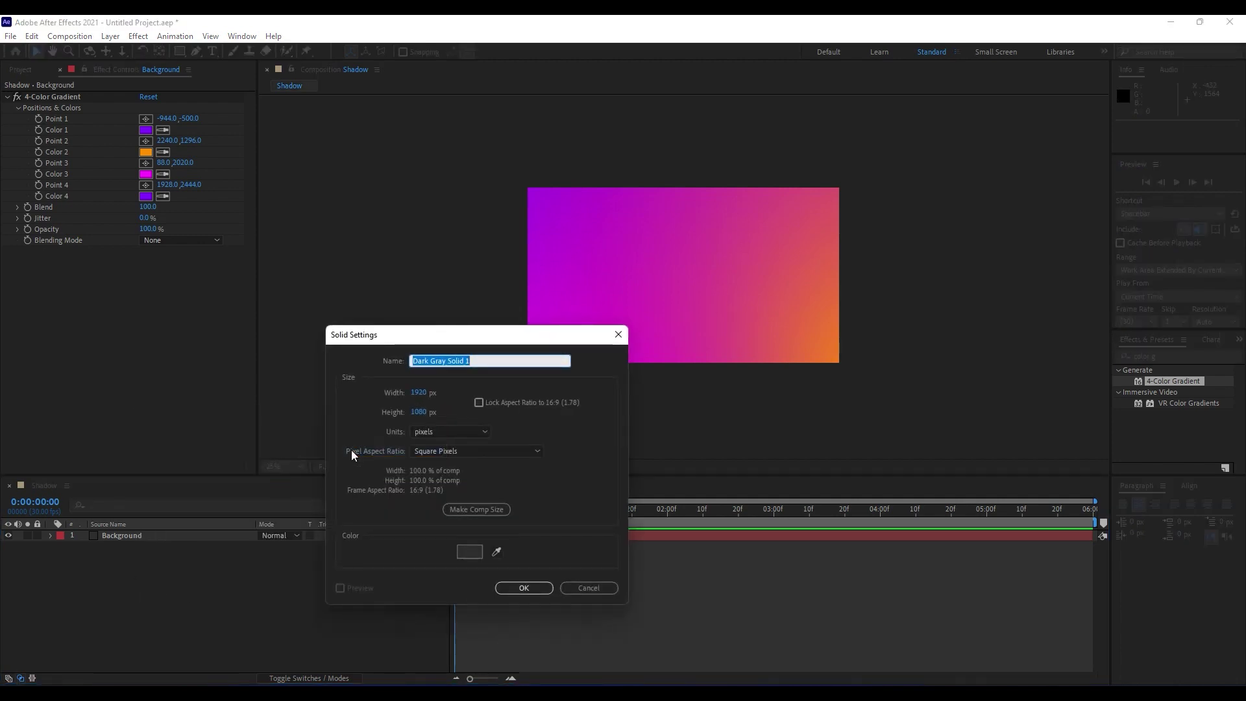
pyautogui.write('Grid')
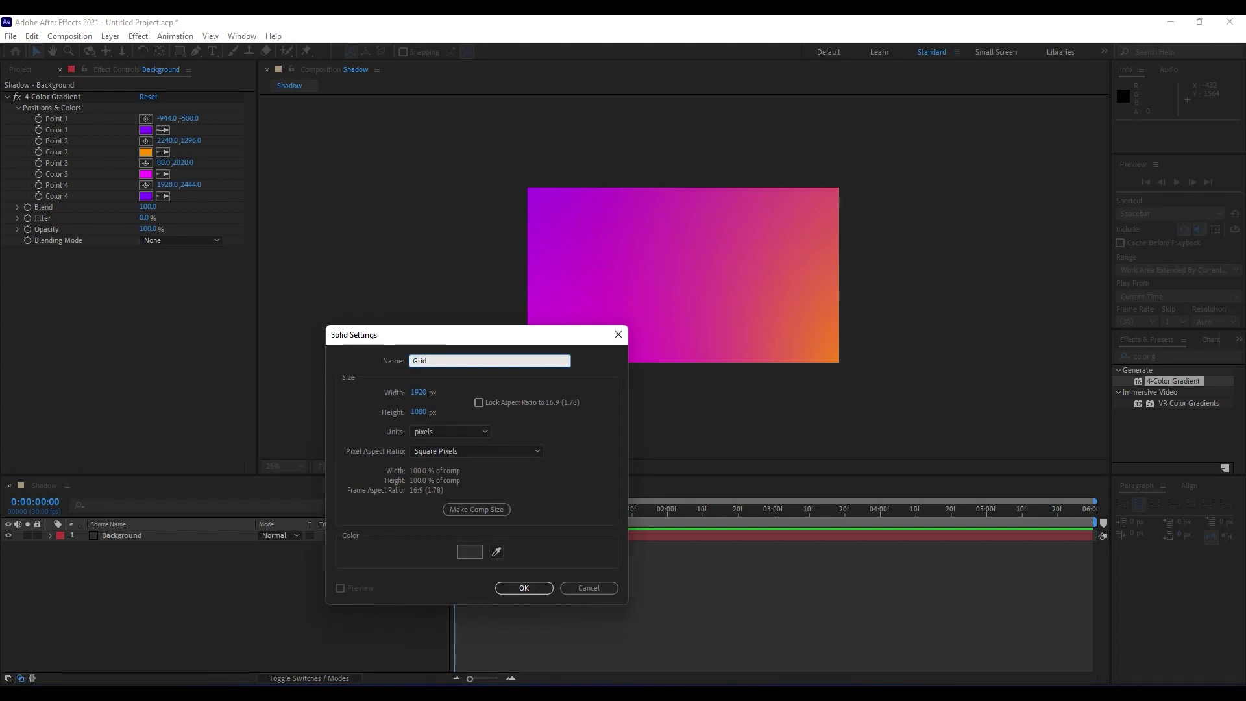
pyautogui.press('Return')
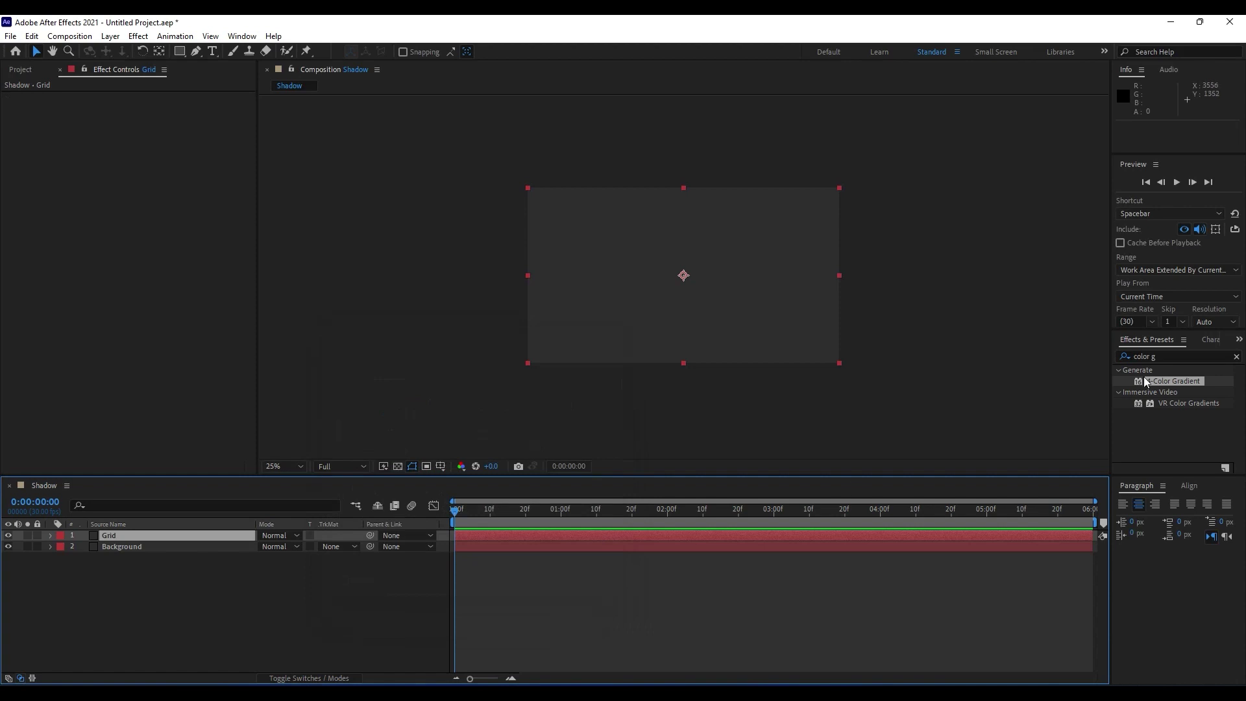
# Step: Find the CC Ball Action effect and apply it to the Grid layer
pyautogui.hotkey('ctrl', '5')
pyautogui.write('cc ball')
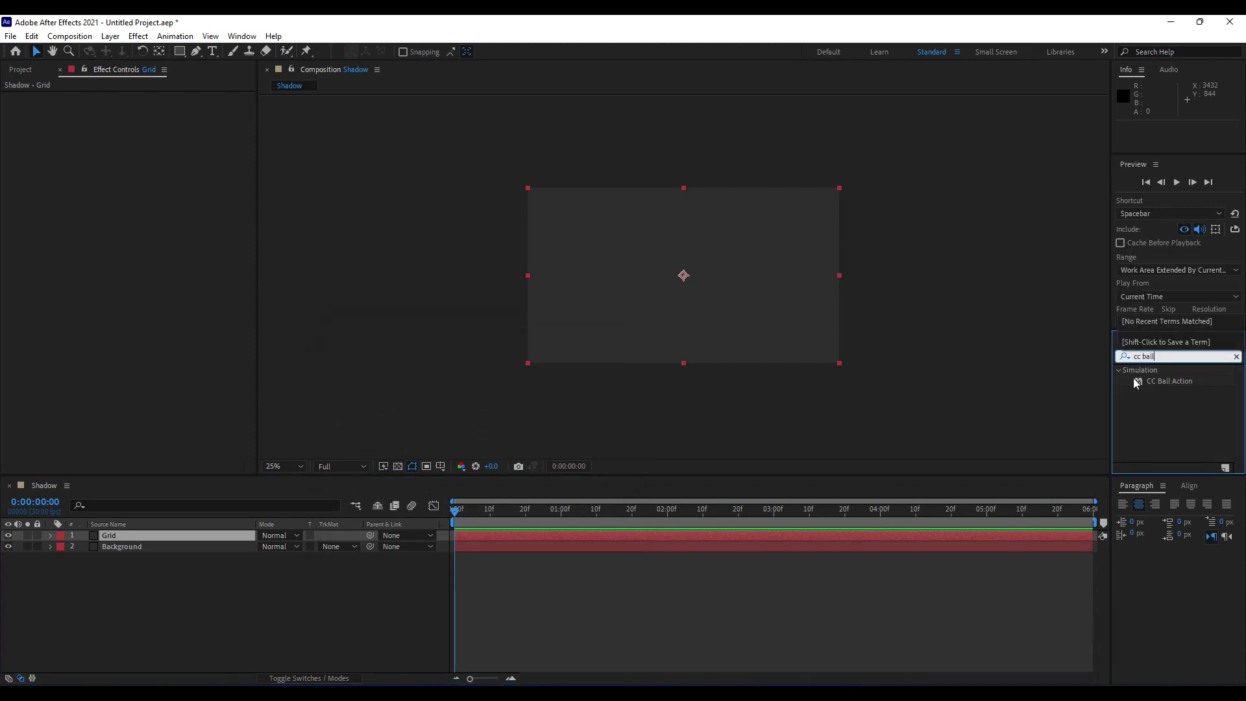
pyautogui.moveTo(1169, 381); pyautogui.dragTo(133, 535)
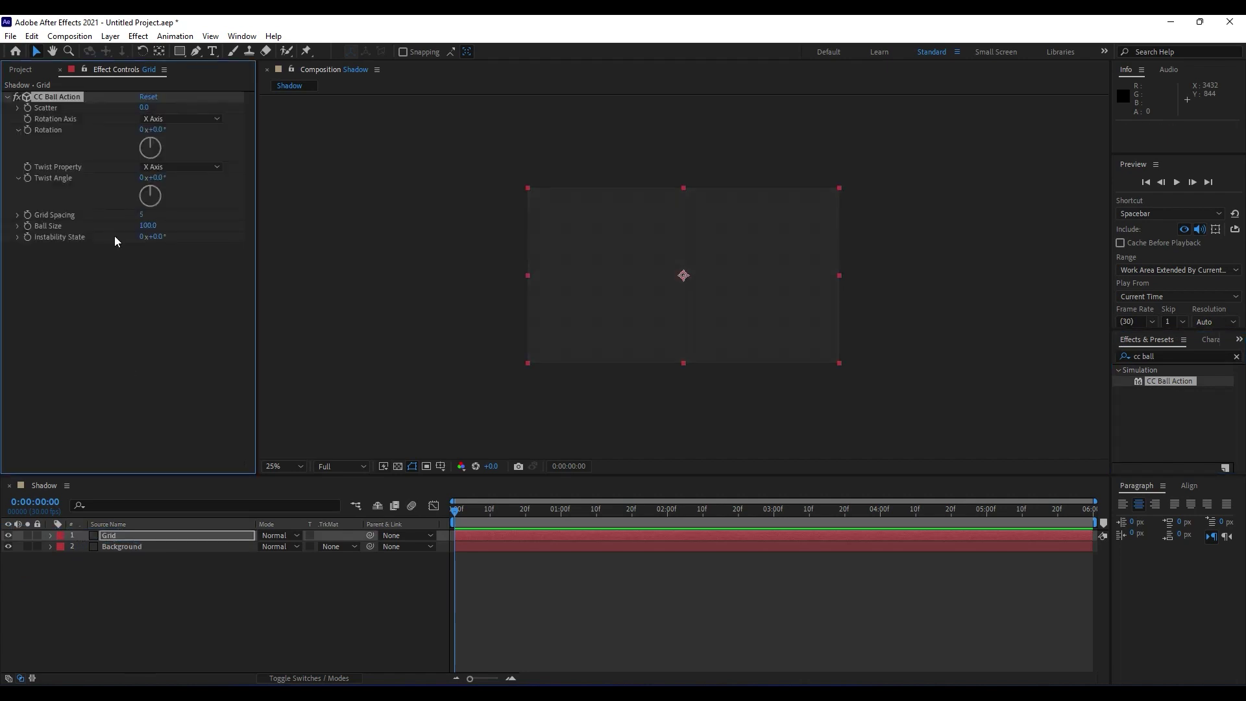
# Step: Set CC Ball Action's Grid Spacing to 20 and its Ball Size to 10 on the Grid layer
pyautogui.click(141, 215)
pyautogui.write('20')
pyautogui.click(134, 365)
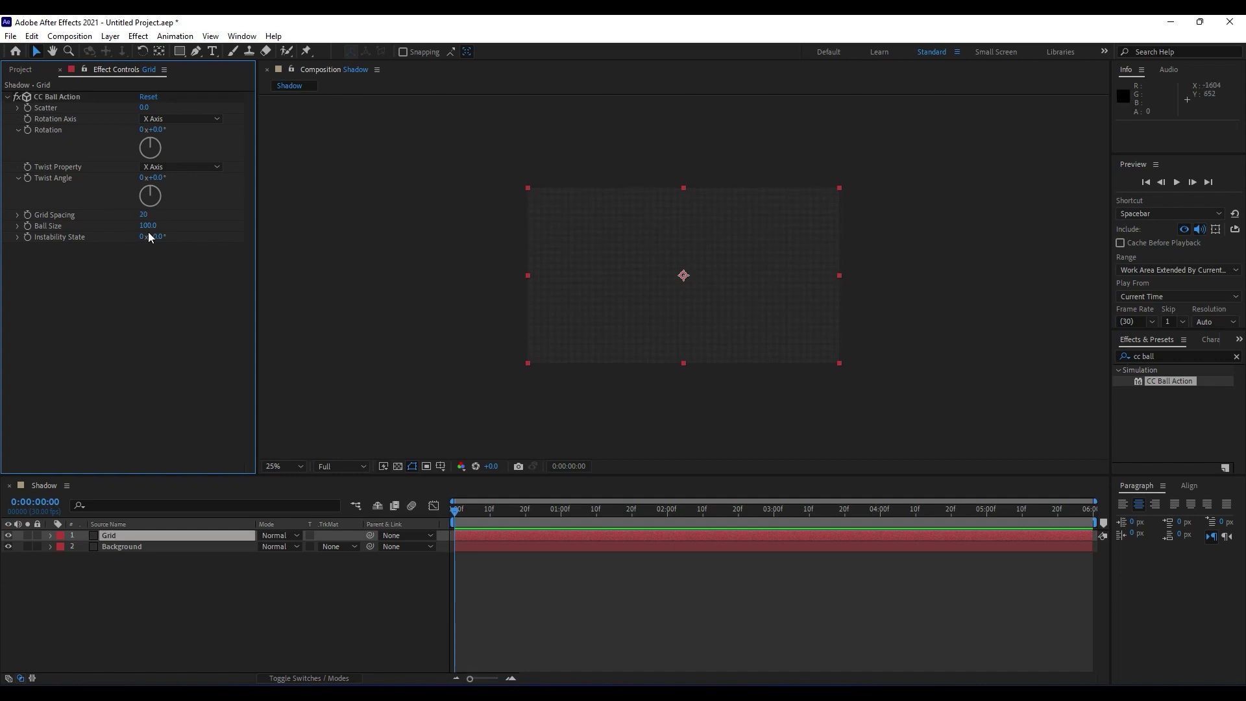
pyautogui.moveTo(148, 227); pyautogui.dragTo(94, 231)
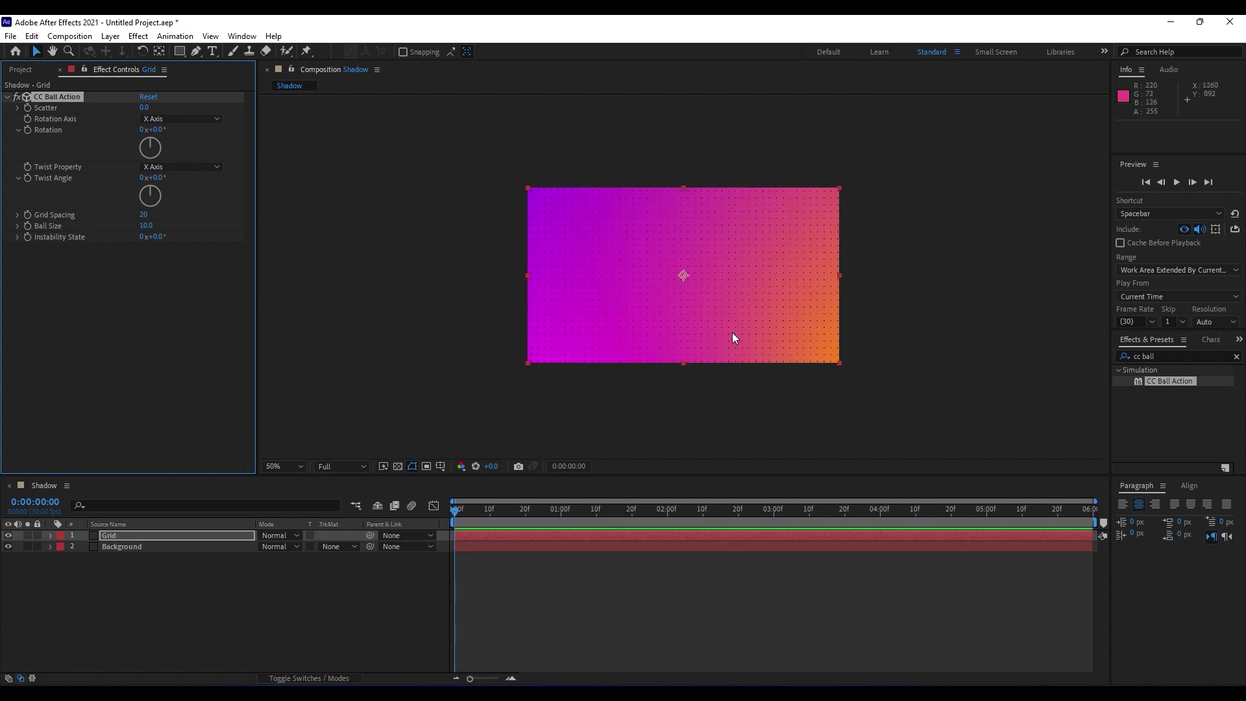
# Step: Tighten the dot pattern by setting CC Ball Action's Grid Spacing to 10
pyautogui.press('.')
pyautogui.press('.')
pyautogui.moveTo(145, 216); pyautogui.dragTo(143, 218)
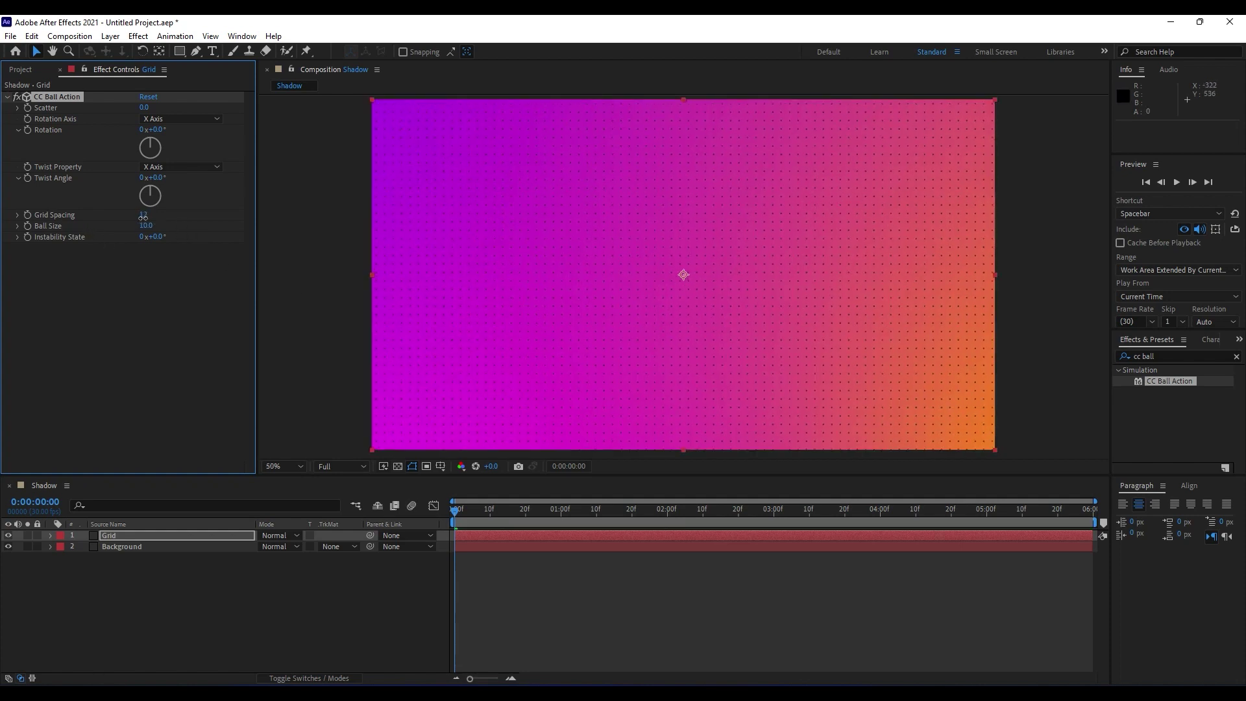
pyautogui.click(144, 215)
pyautogui.write('10')
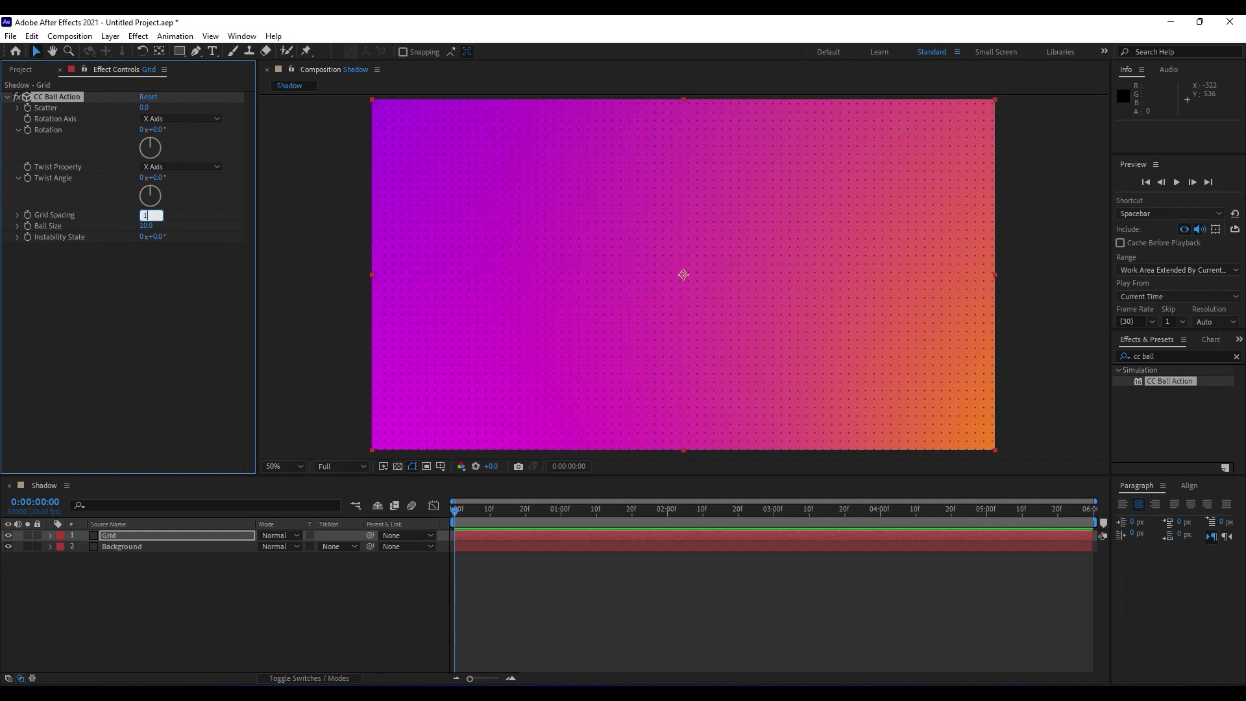
pyautogui.click(410, 320)
pyautogui.press(',')
pyautogui.press('.')
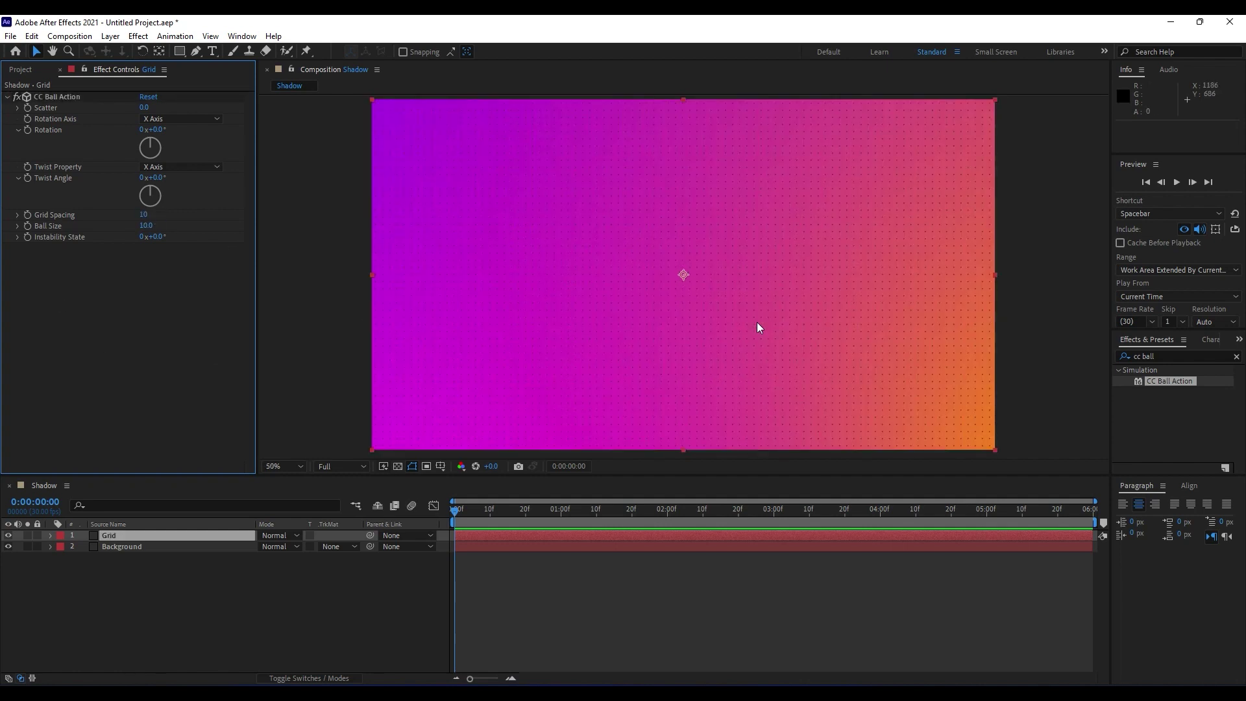
# Step: Apply a Fill effect above CC Ball Action on the Grid layer and set its color to white FFFFFF
pyautogui.click(1194, 360)
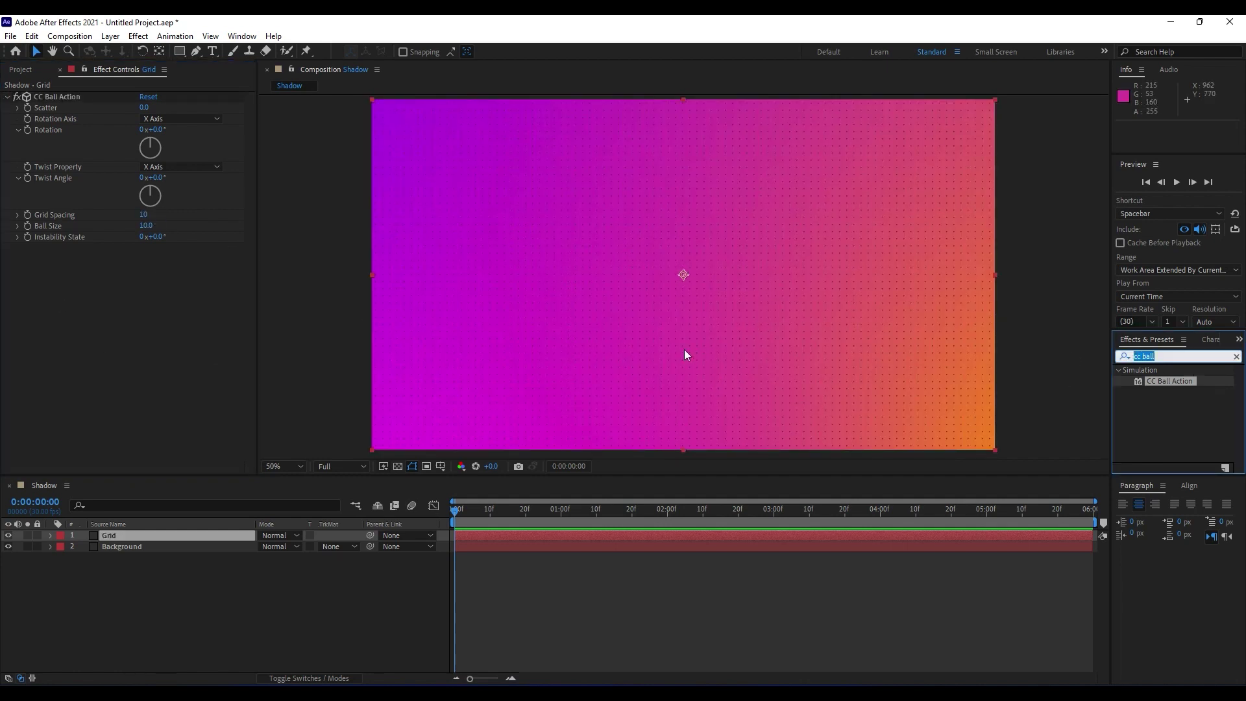
pyautogui.write('fill')
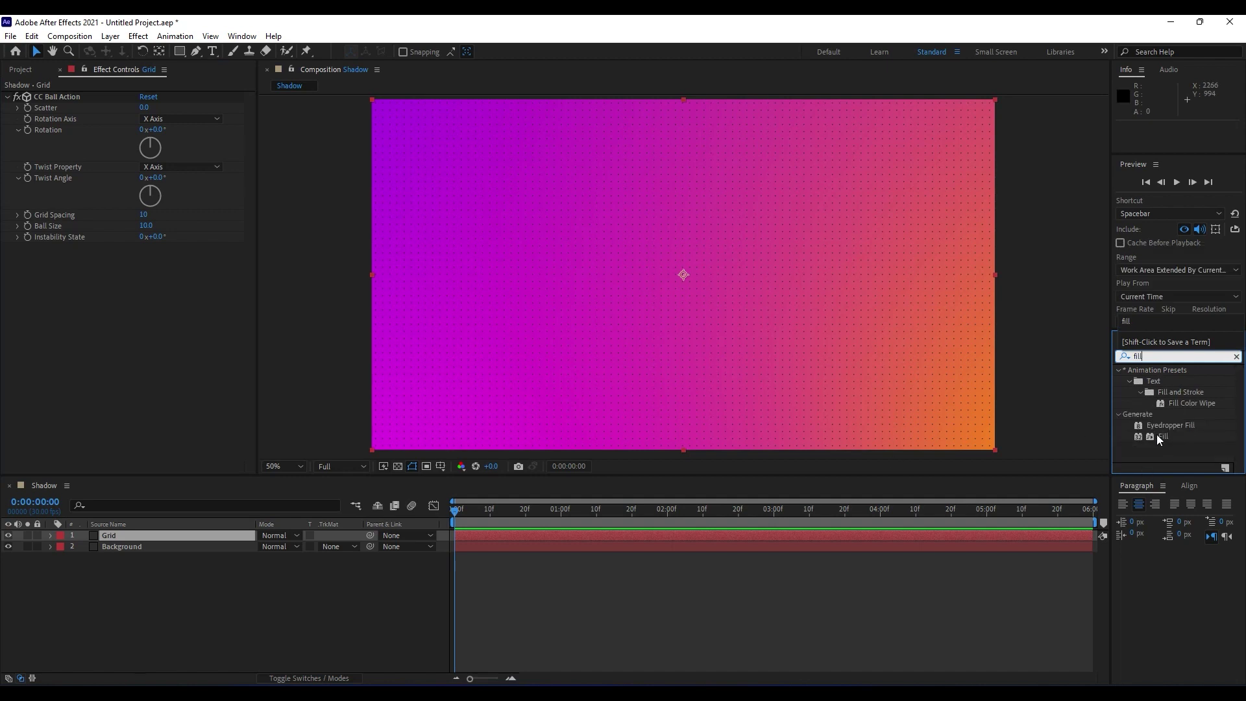
pyautogui.moveTo(1162, 436); pyautogui.dragTo(64, 95)
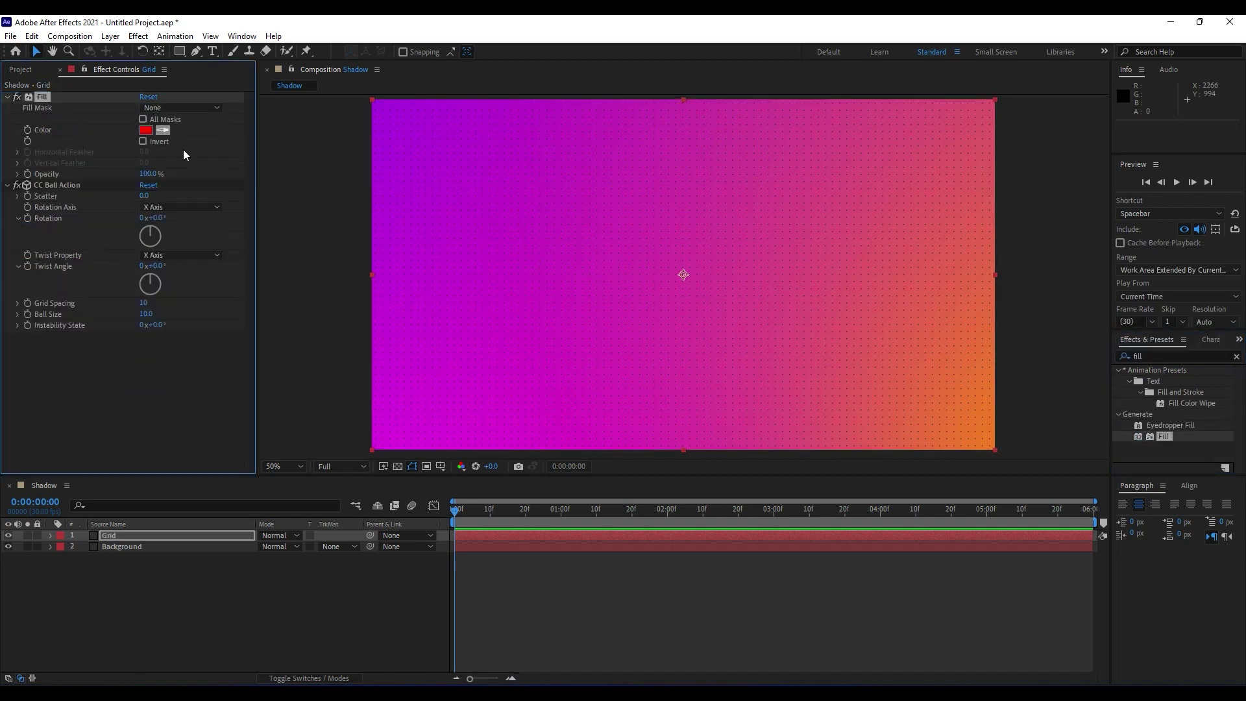
pyautogui.click(145, 129)
pyautogui.write('ffffff')
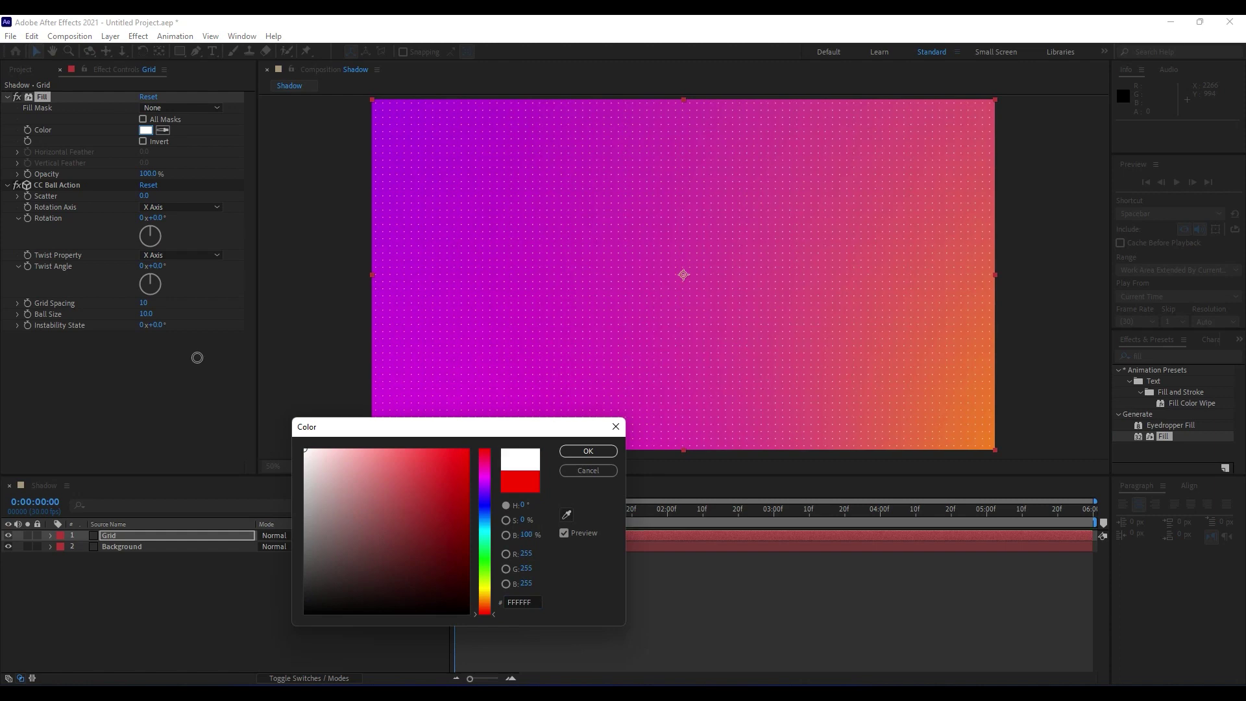
pyautogui.click(583, 452)
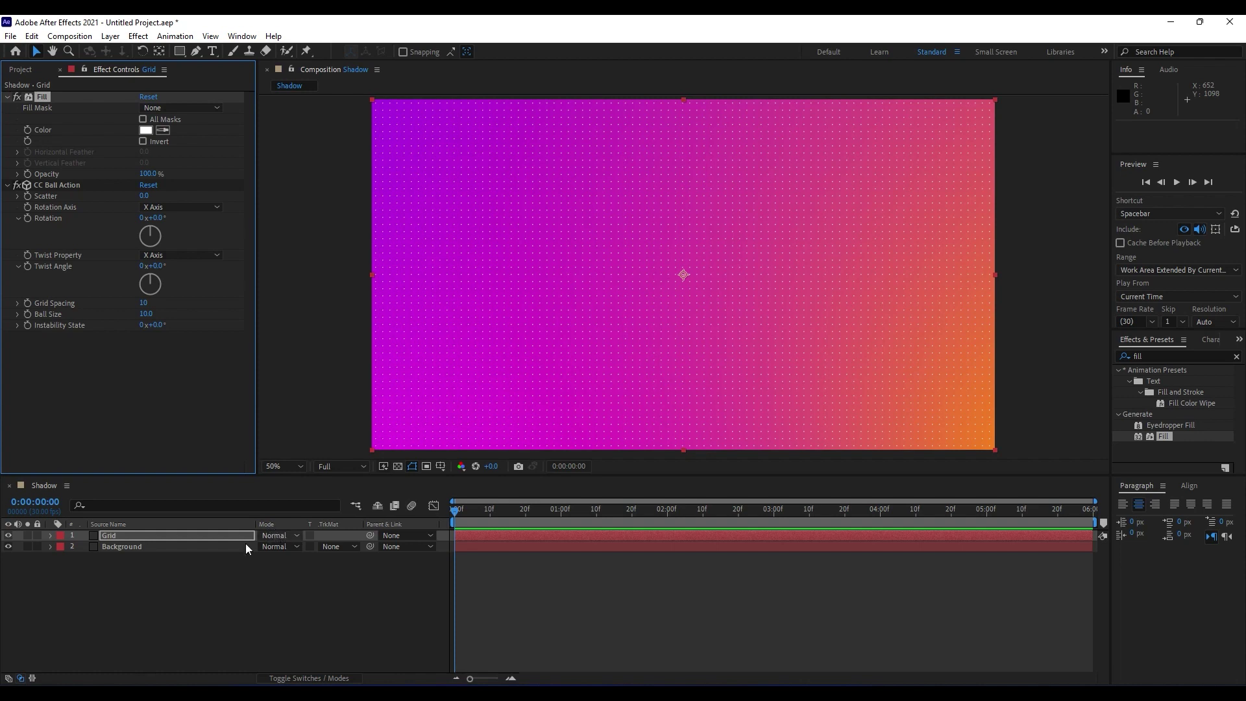
# Step: Set the Grid layer's blending mode to Soft Light
pyautogui.click(21, 679)
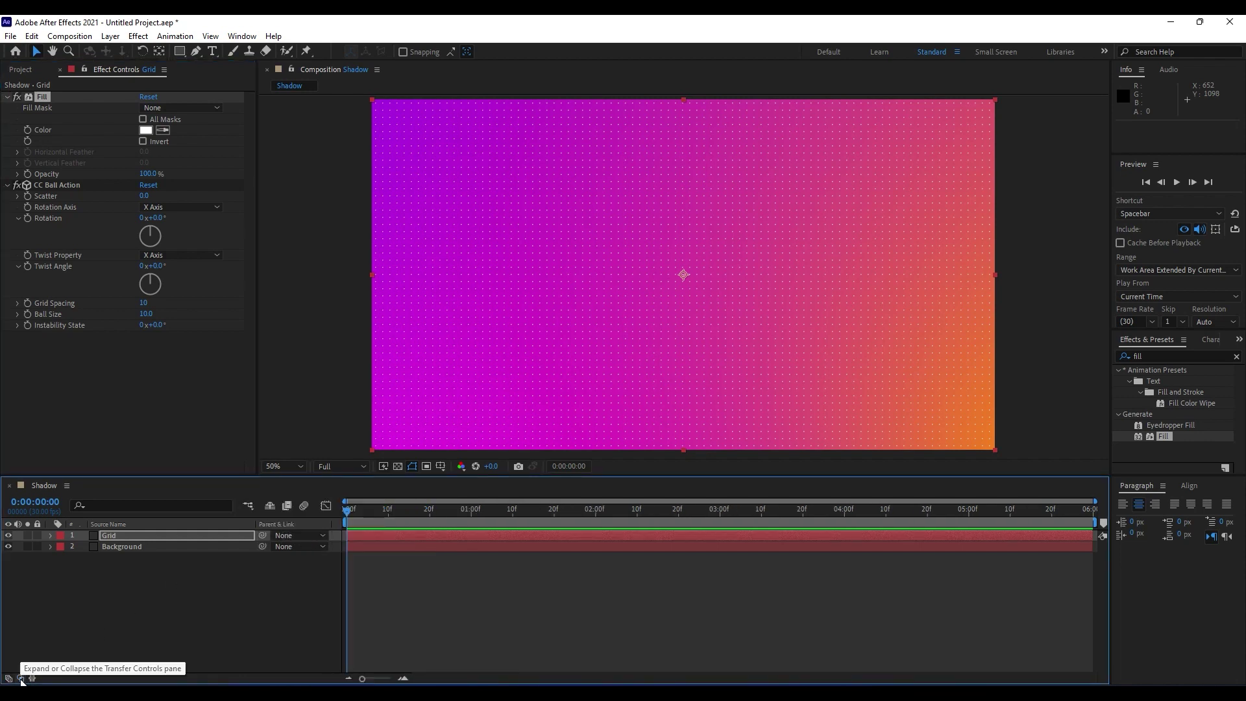
pyautogui.click(21, 680)
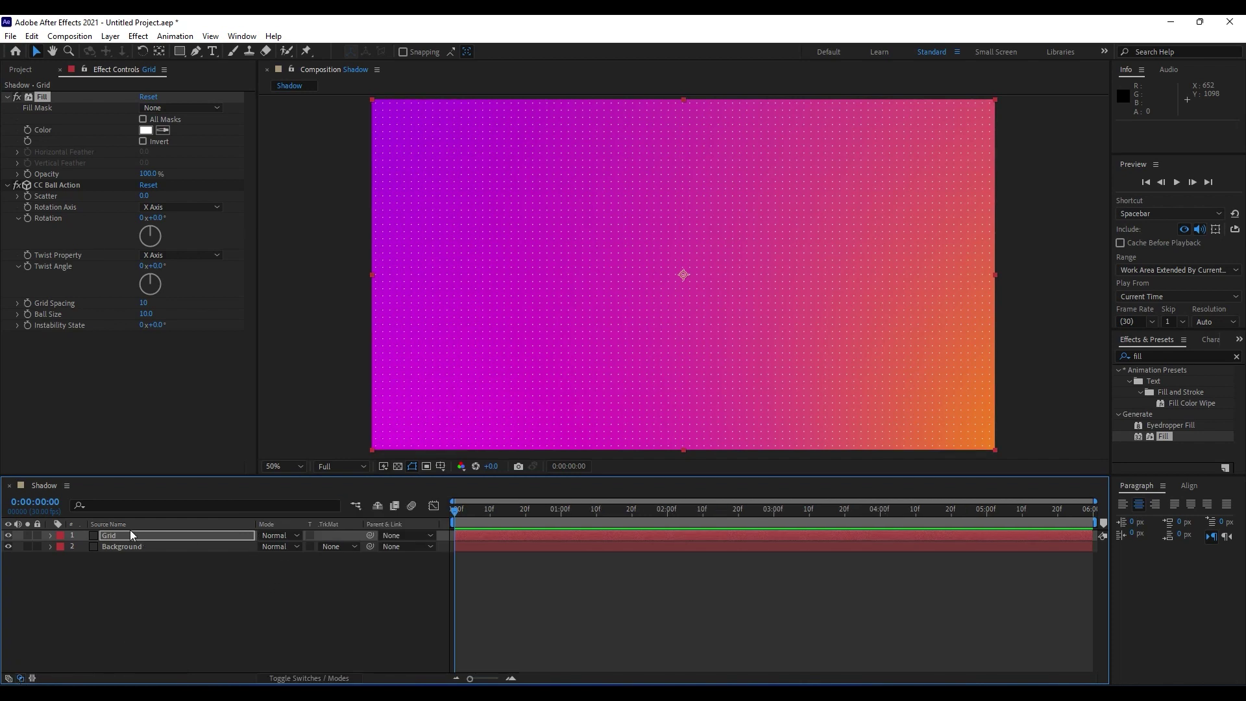
pyautogui.click(283, 536)
pyautogui.click(356, 367)
pyautogui.press('/')
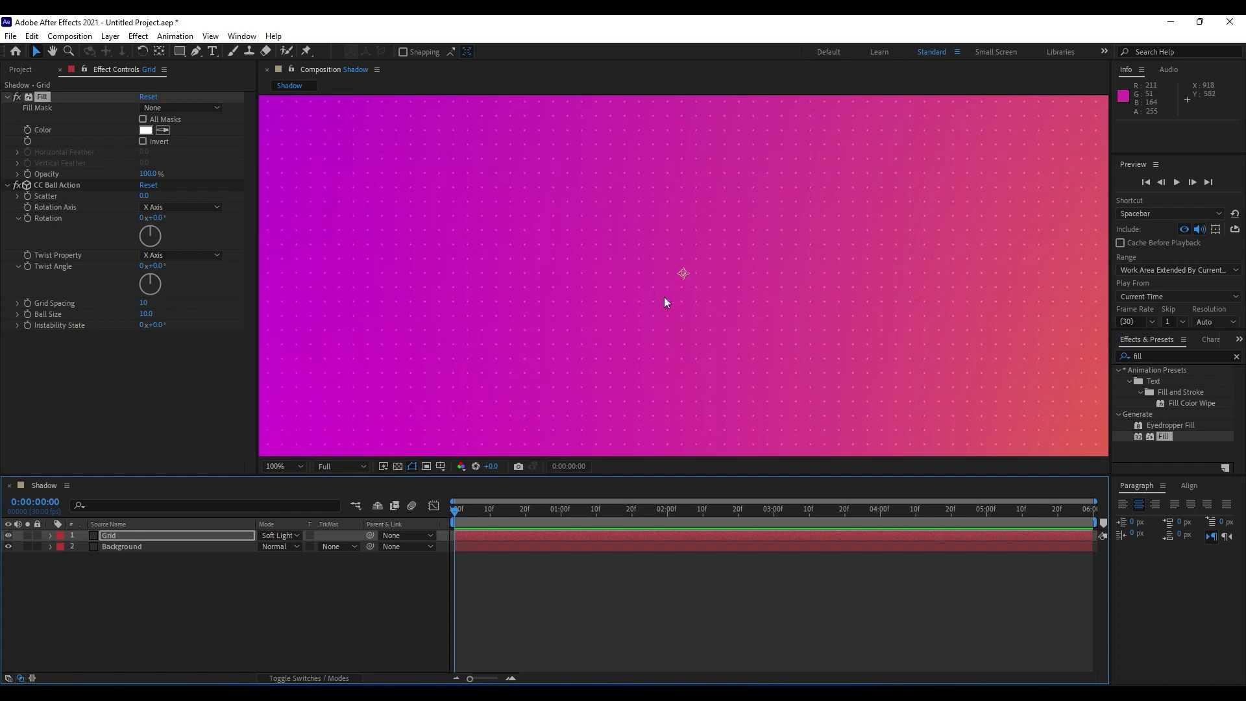
pyautogui.press(',')
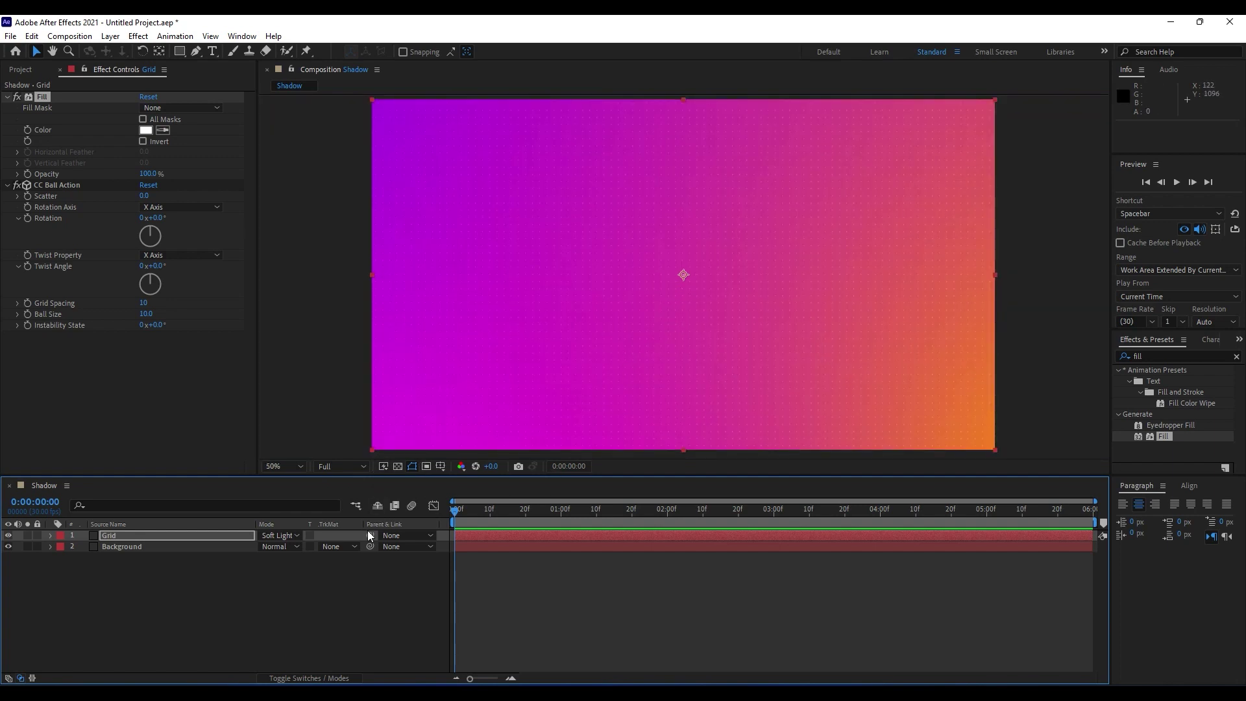
# Step: Duplicate the Grid layer, then close its effect controls and deselect all layers
pyautogui.click(130, 536)
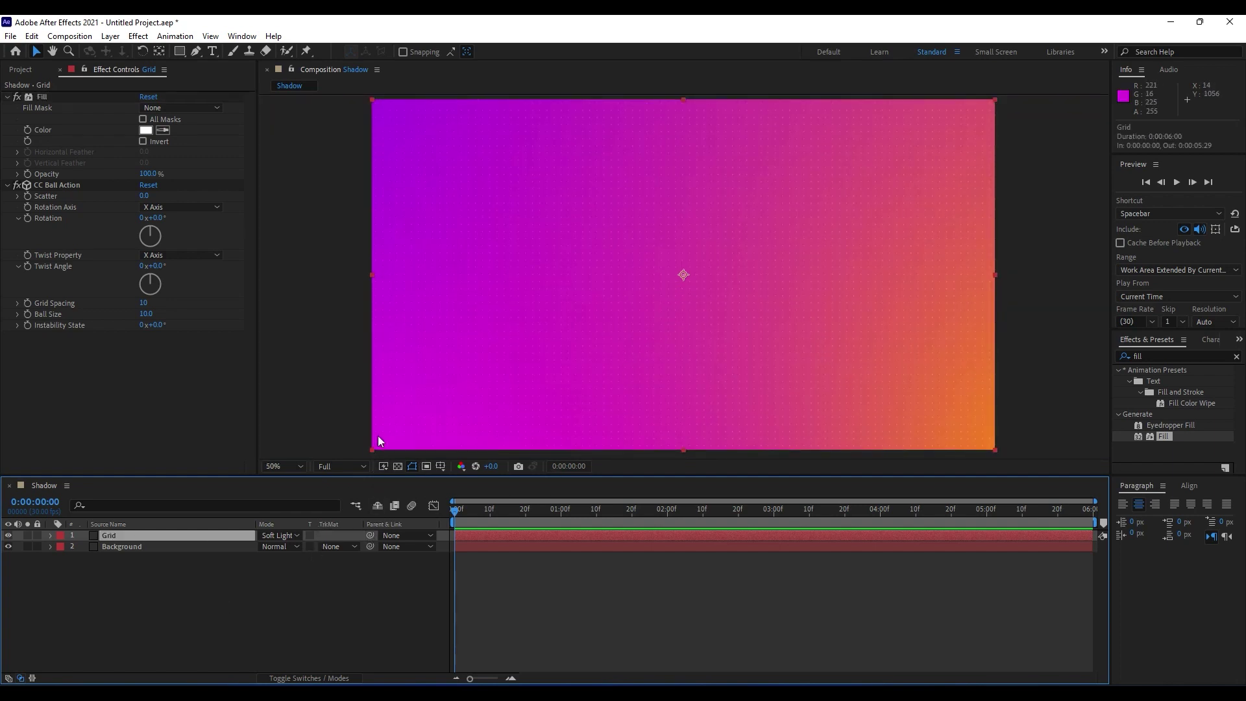
pyautogui.hotkey('ctrl', 'd')
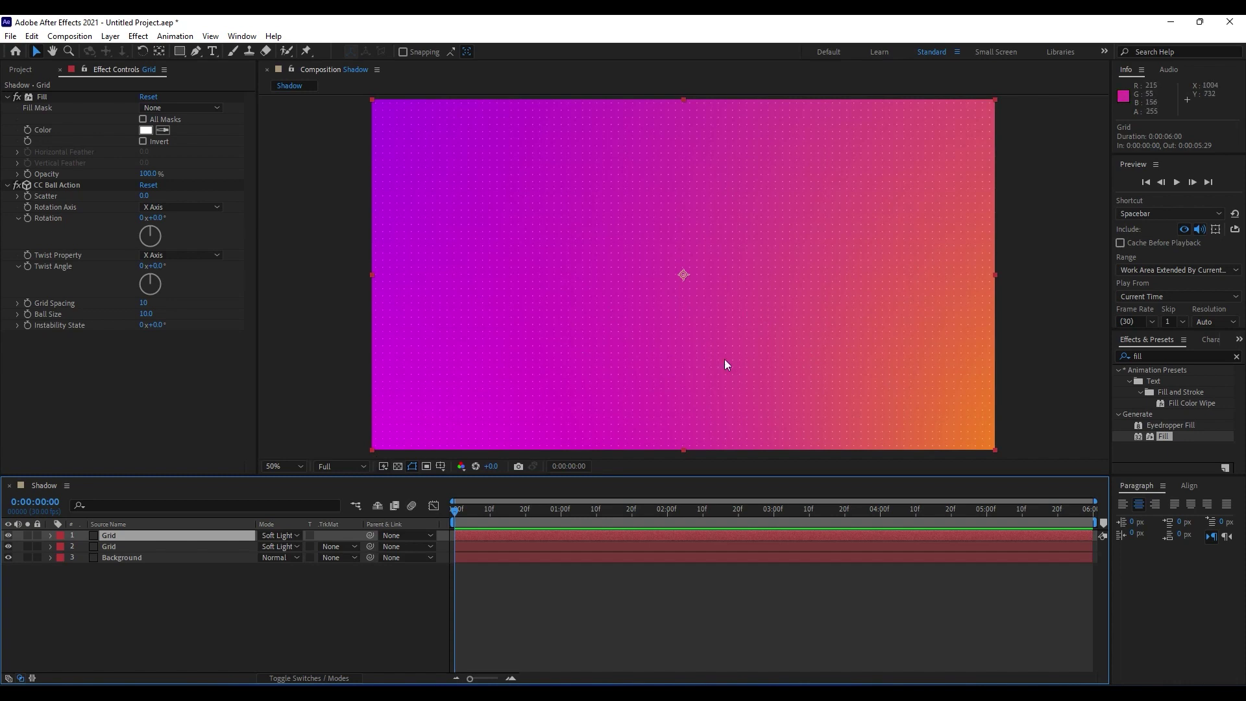
pyautogui.click(7, 97)
pyautogui.click(10, 109)
pyautogui.click(60, 70)
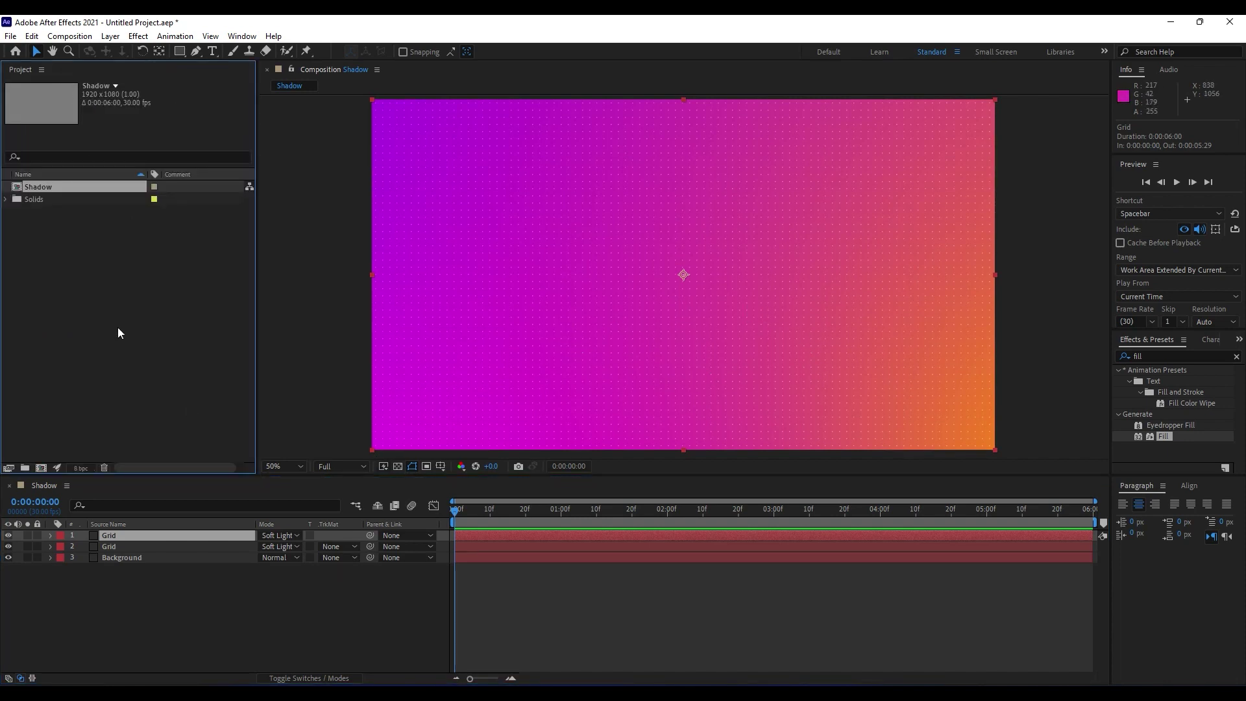
pyautogui.click(215, 630)
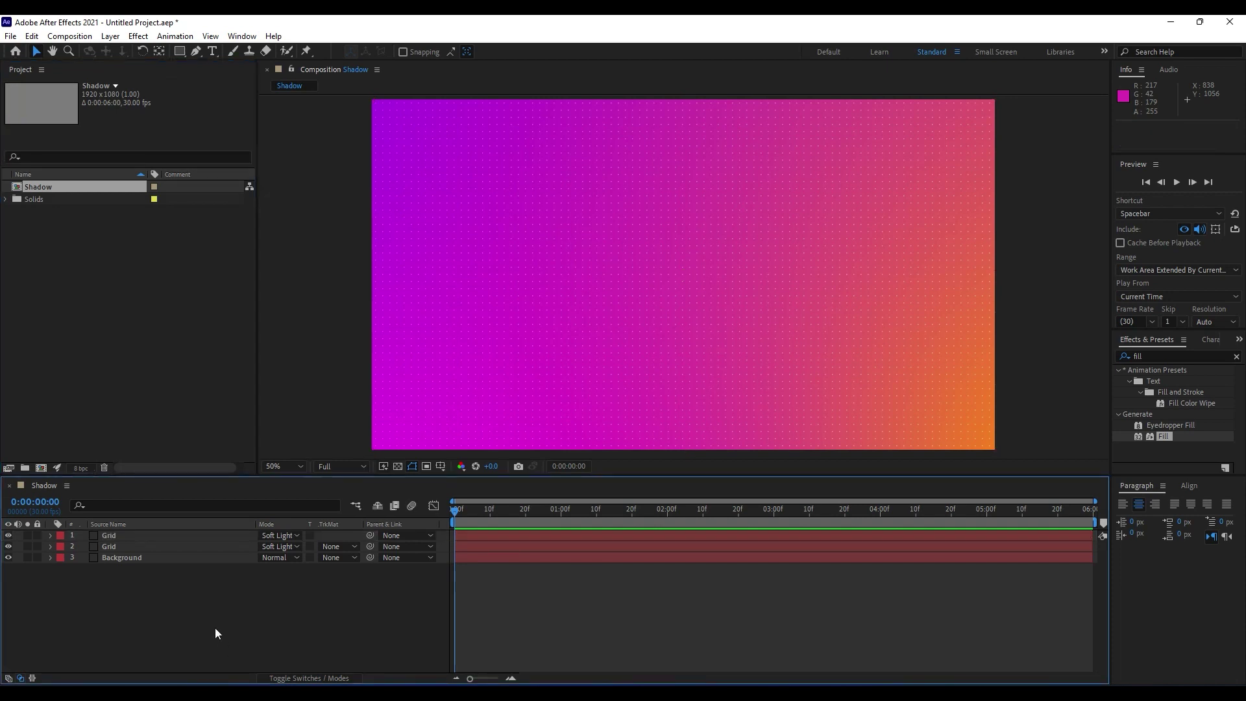
# Step: Add a text layer reading CREATIVE over the gradient background
pyautogui.click(211, 52)
pyautogui.click(592, 286)
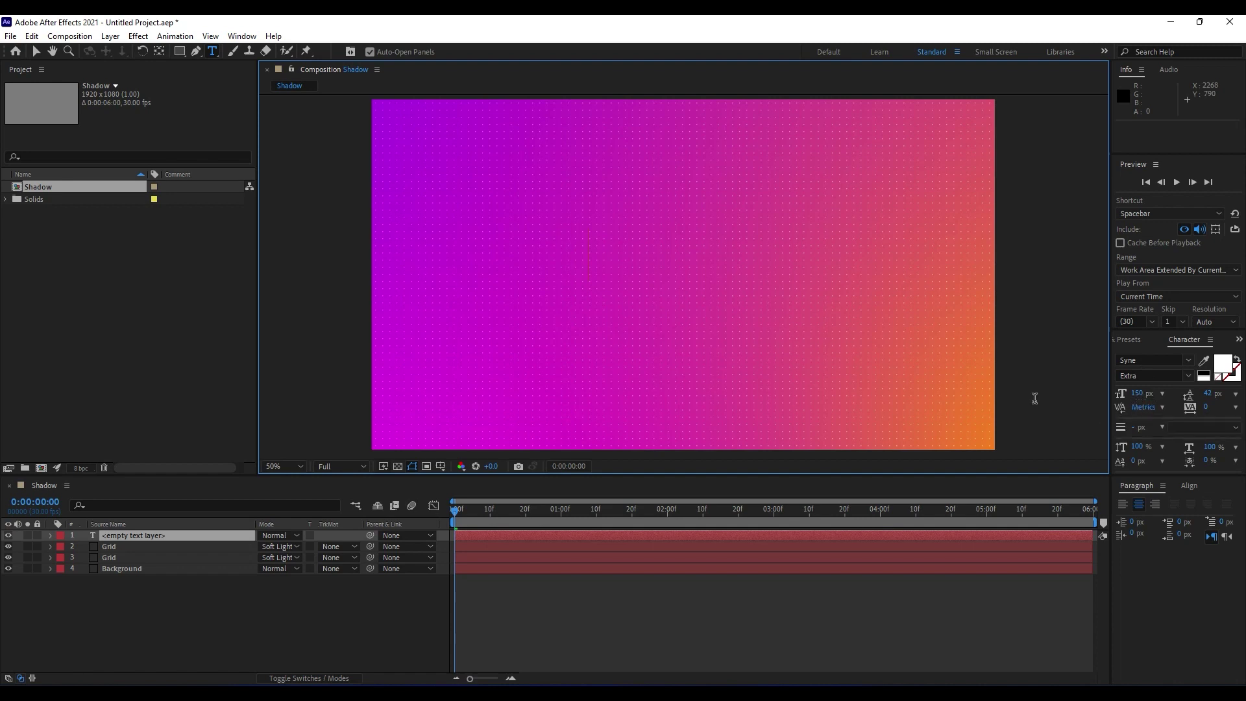
pyautogui.write('CR')
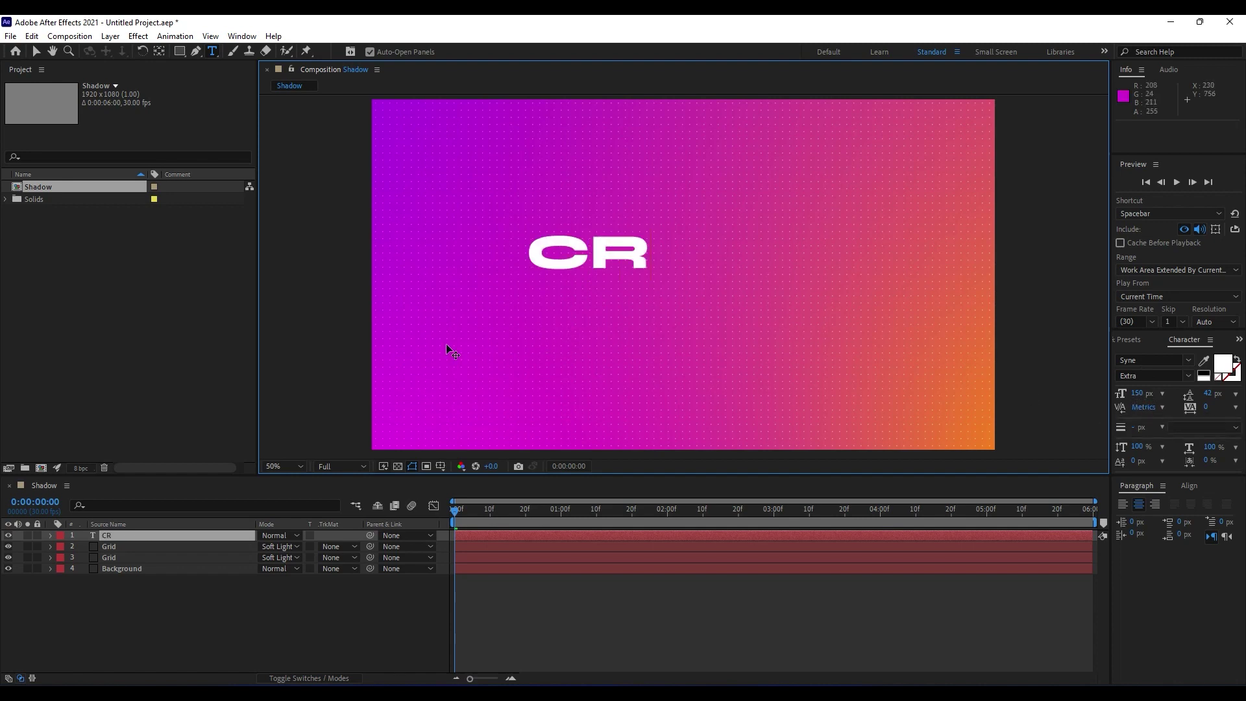
pyautogui.write('EATIVE')
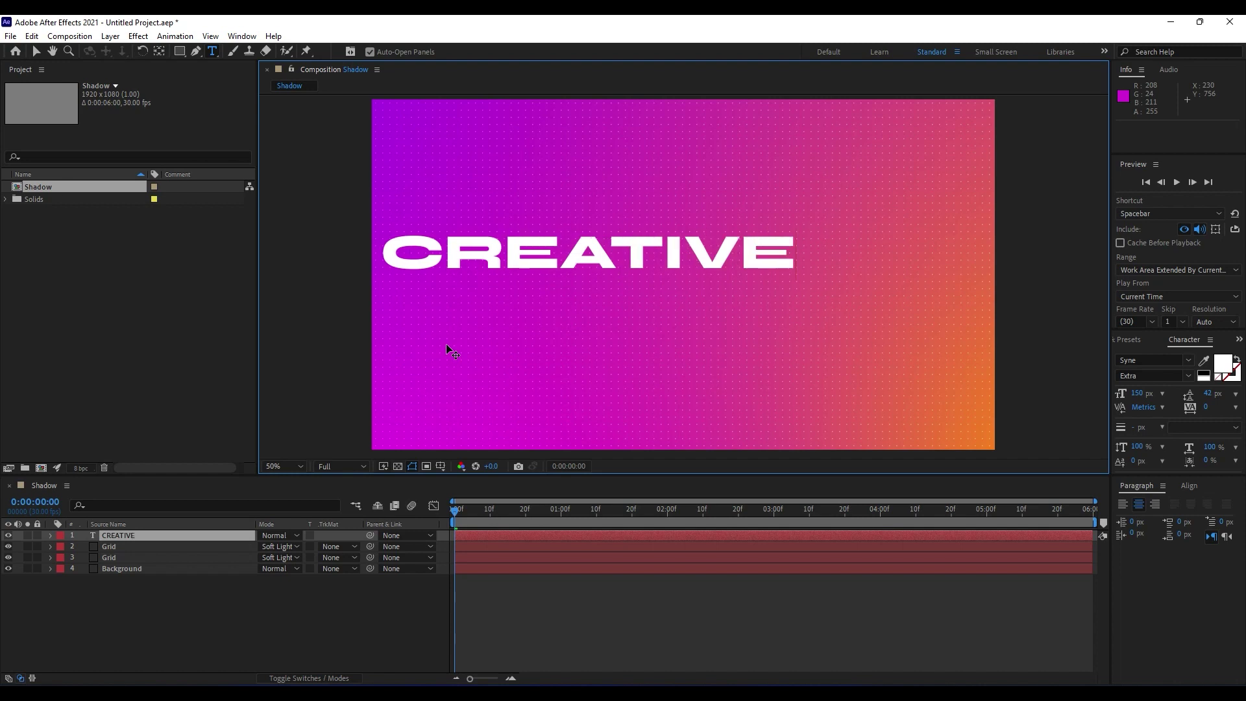
# Step: Center the CREATIVE text horizontally and vertically in the composition
pyautogui.click(149, 536)
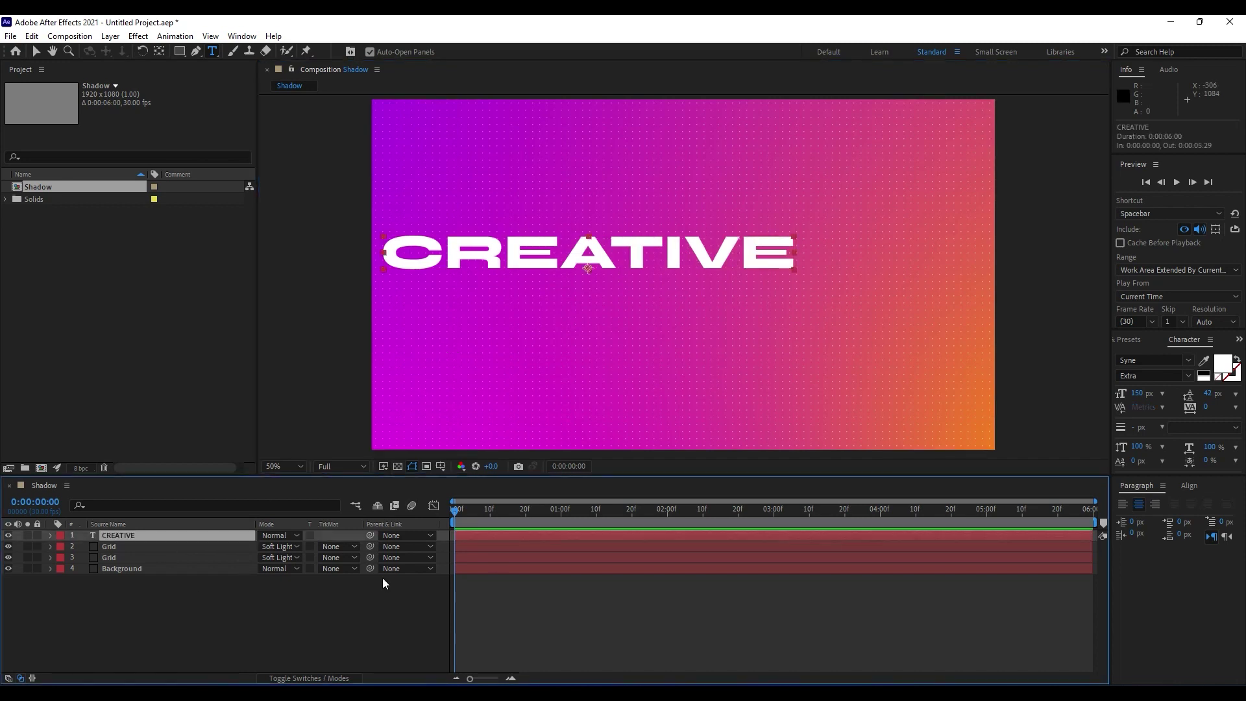
pyautogui.click(1189, 485)
pyautogui.click(1146, 519)
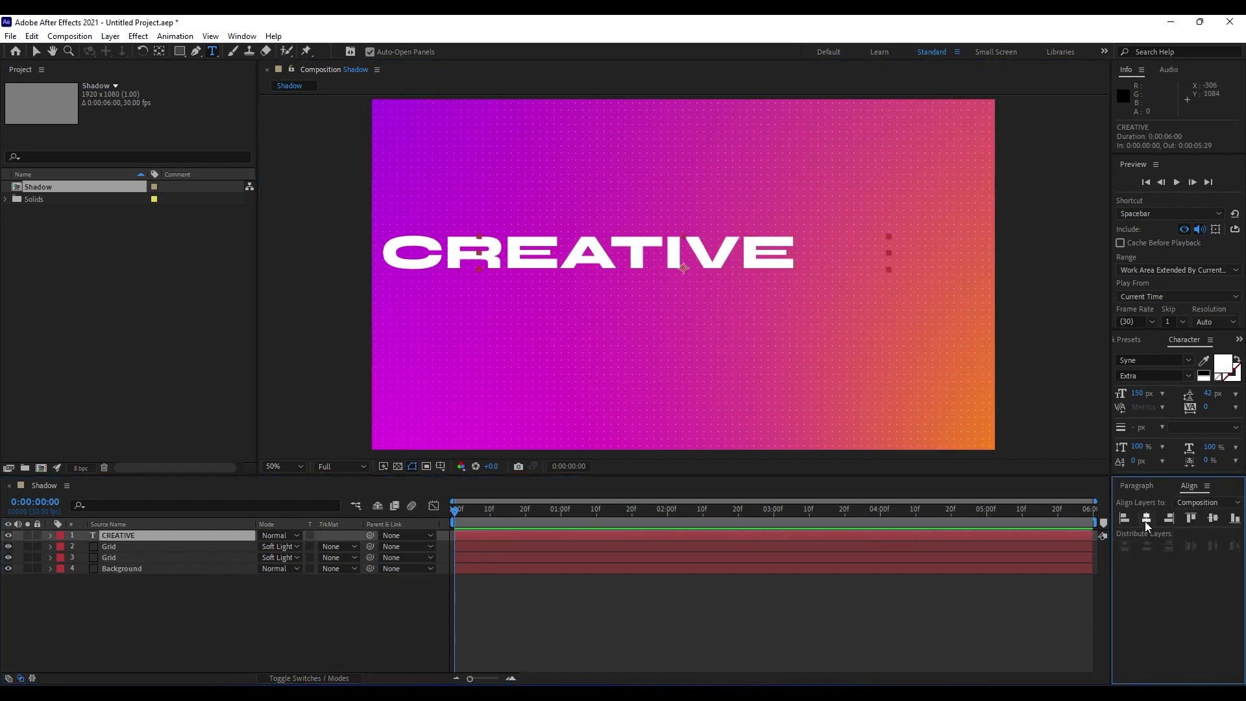
pyautogui.click(1210, 518)
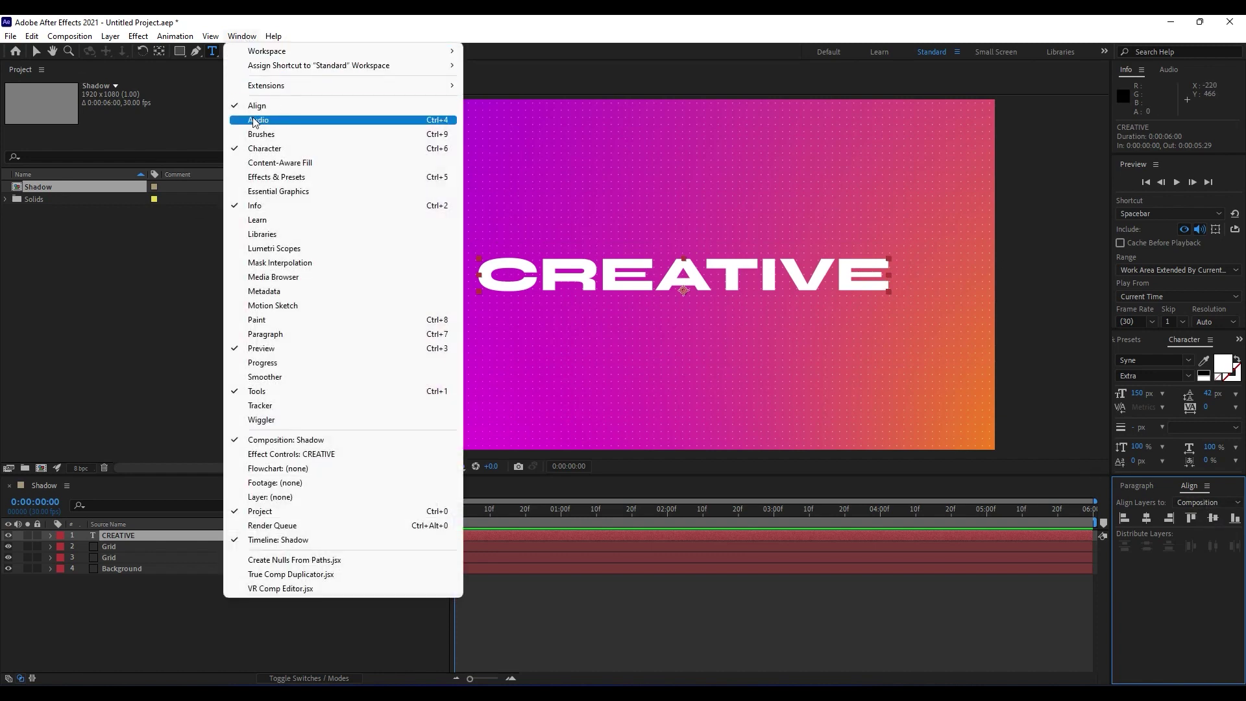
pyautogui.click(161, 637)
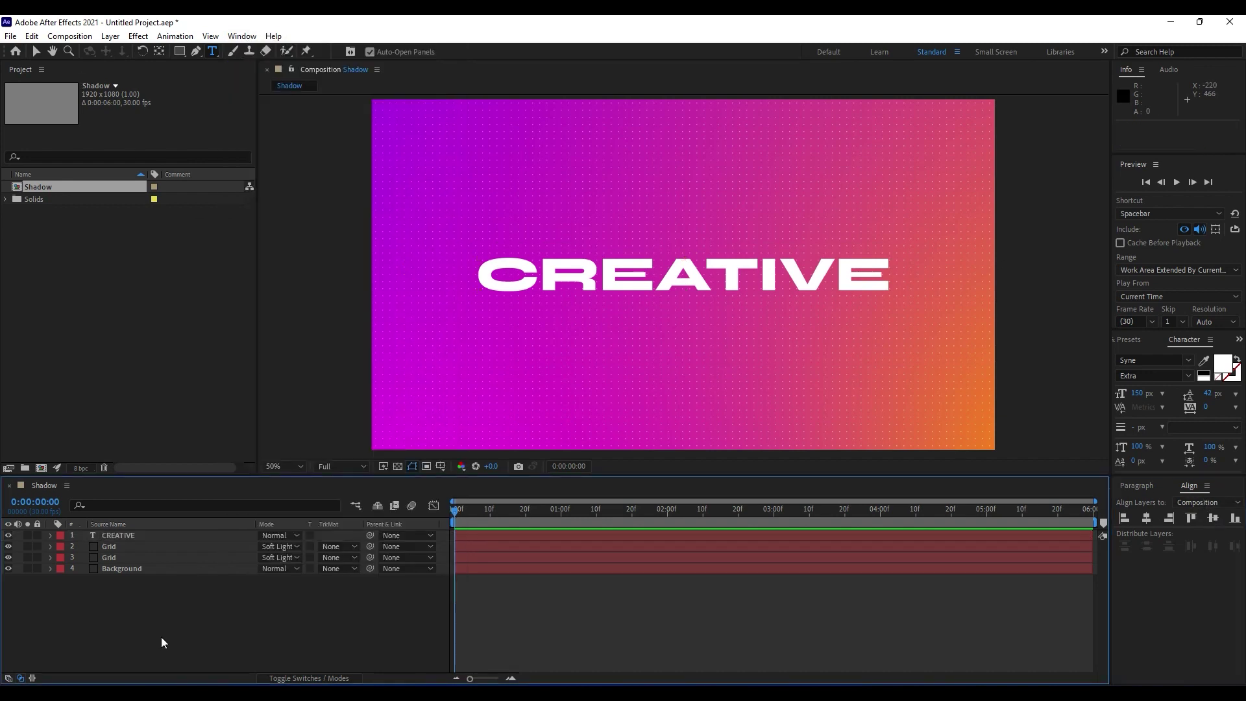
# Step: Add a Position animator to the CREATIVE text layer
pyautogui.click(136, 536)
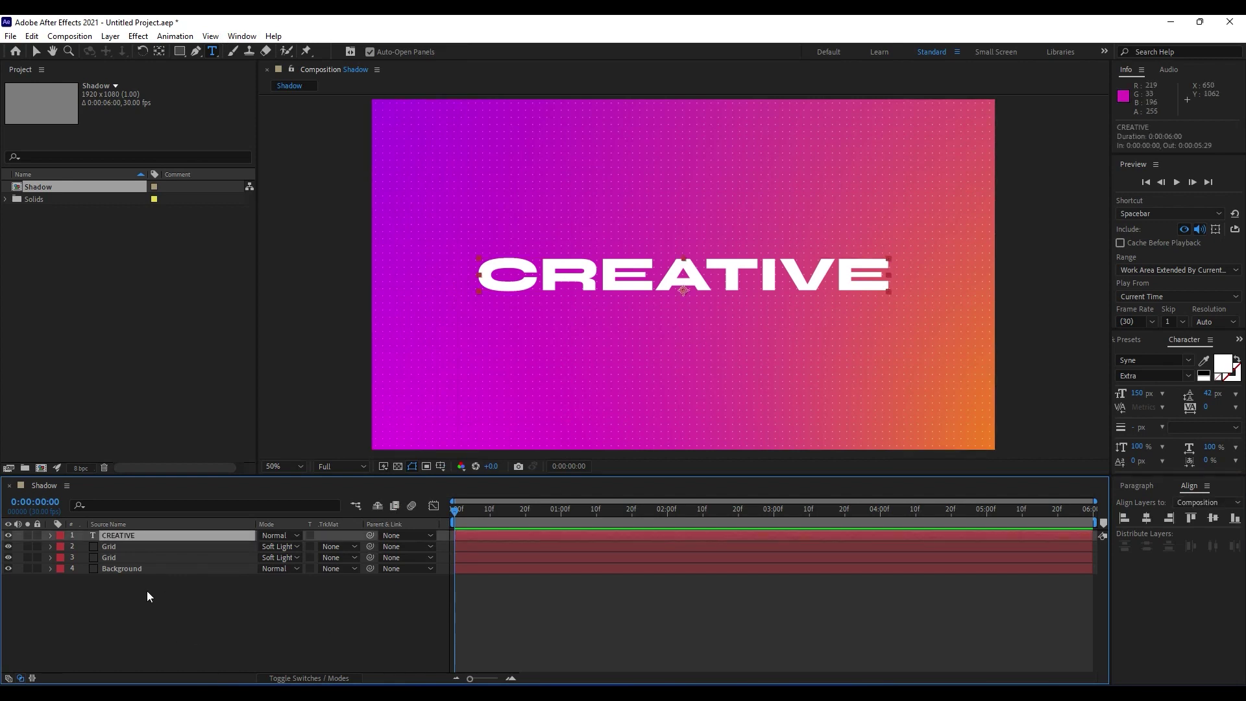
pyautogui.click(147, 590)
pyautogui.click(135, 536)
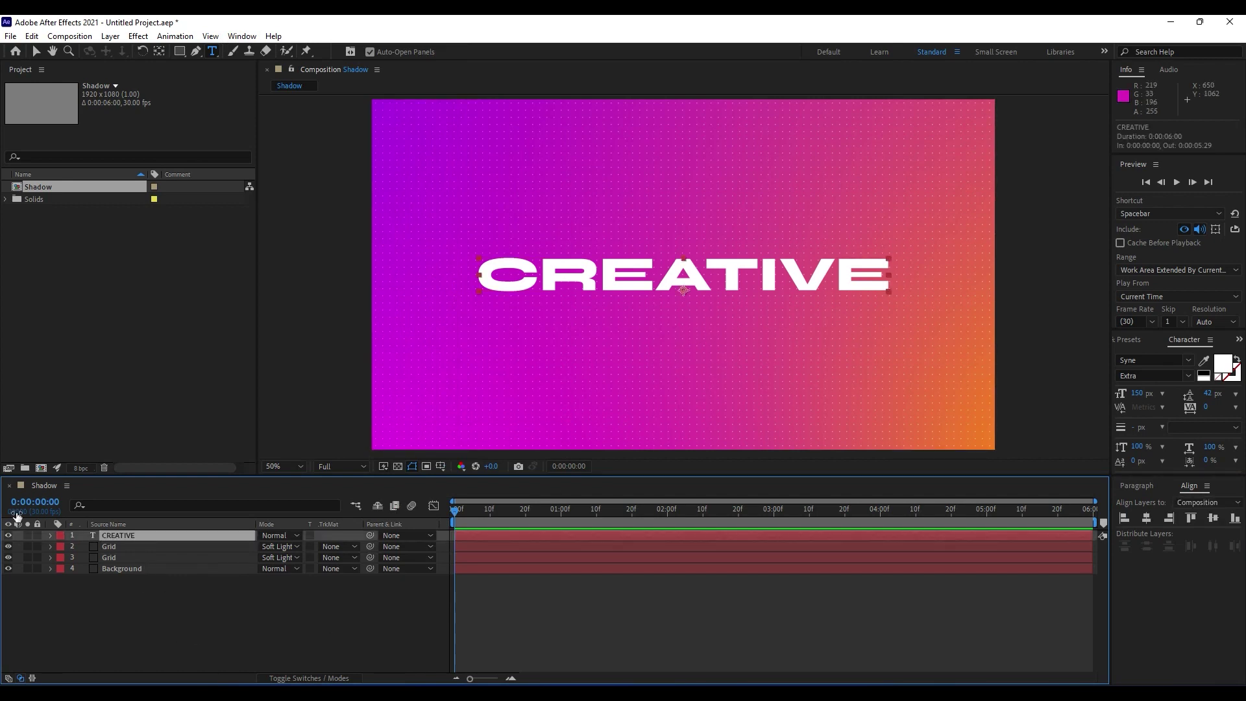
pyautogui.click(50, 537)
pyautogui.click(62, 547)
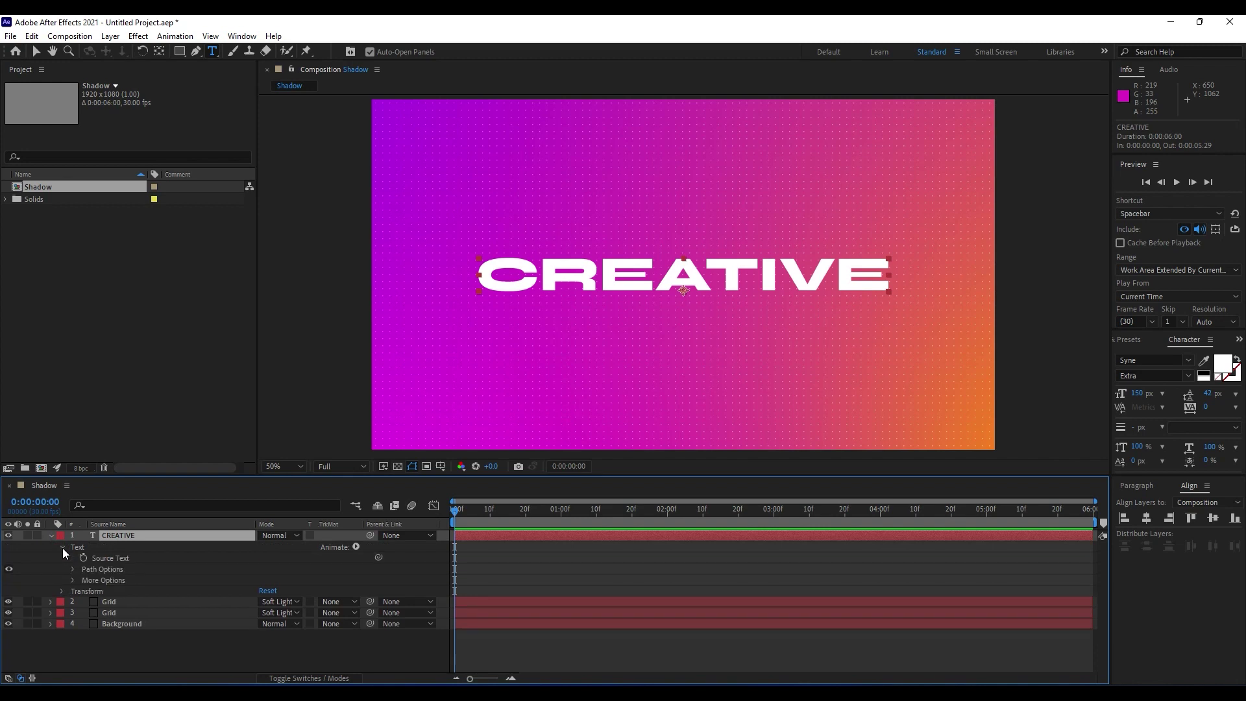
pyautogui.click(357, 546)
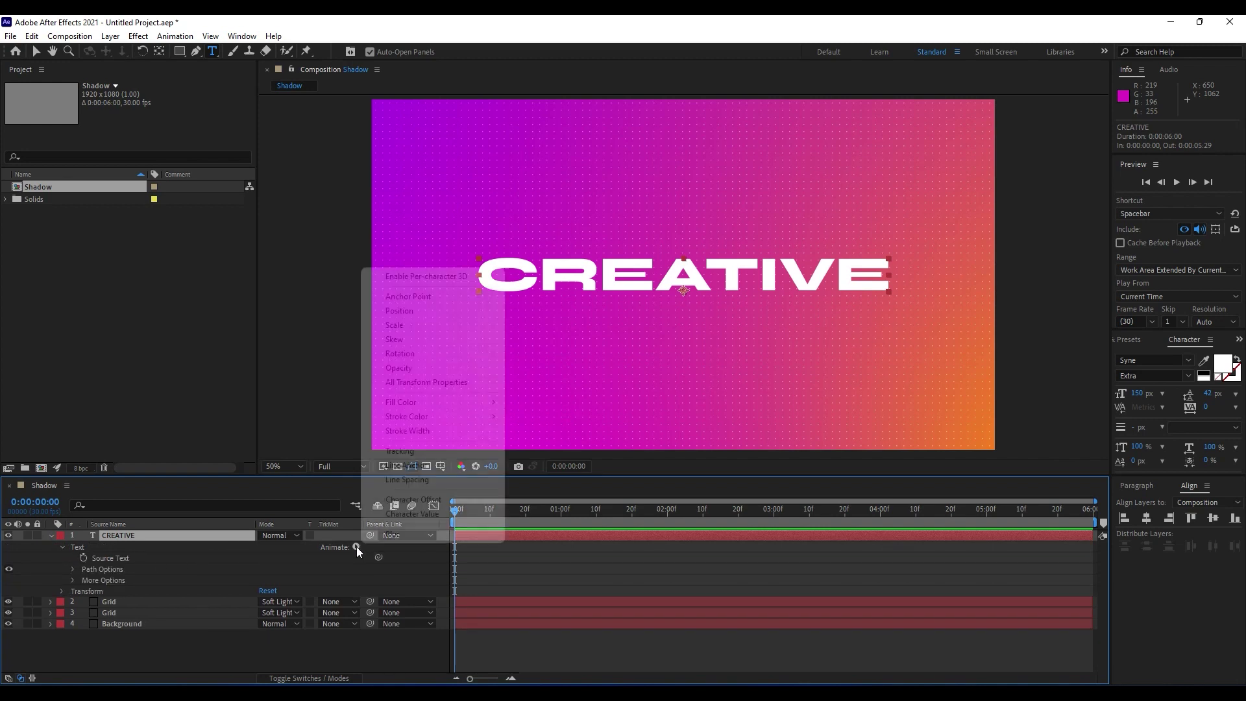
pyautogui.click(426, 315)
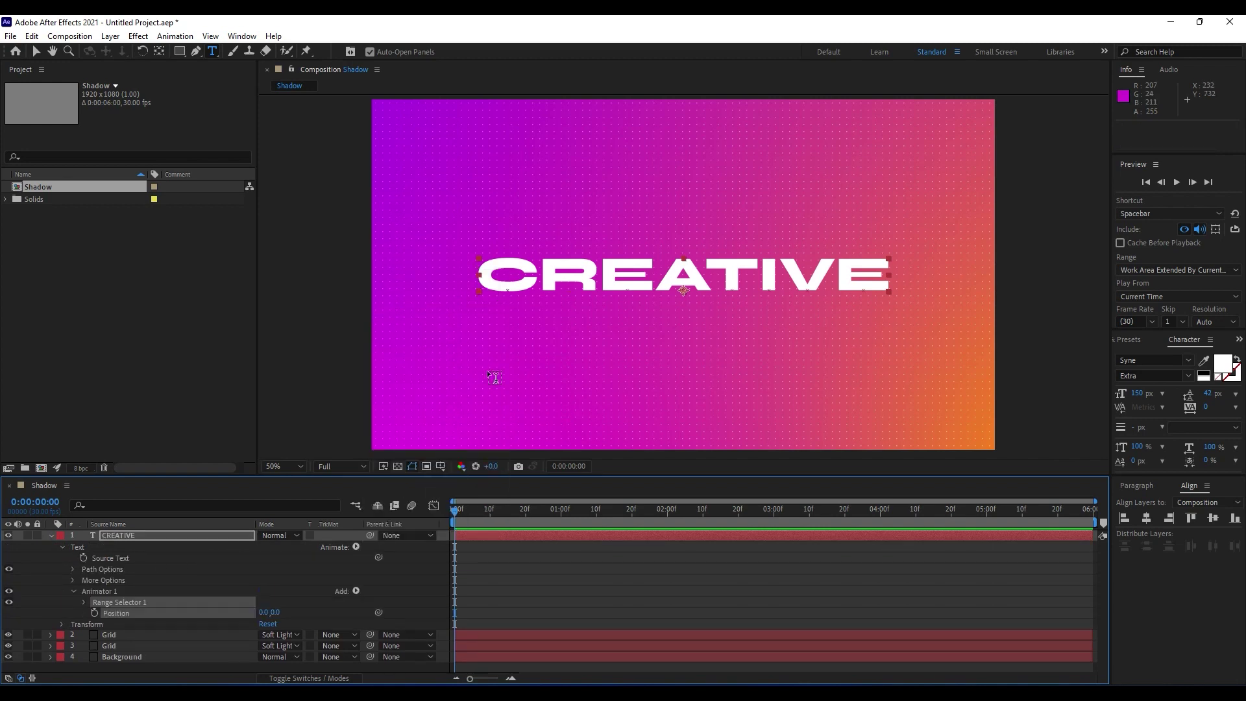
# Step: Add an Opacity property to the CREATIVE text layer's Animator 1
pyautogui.click(355, 591)
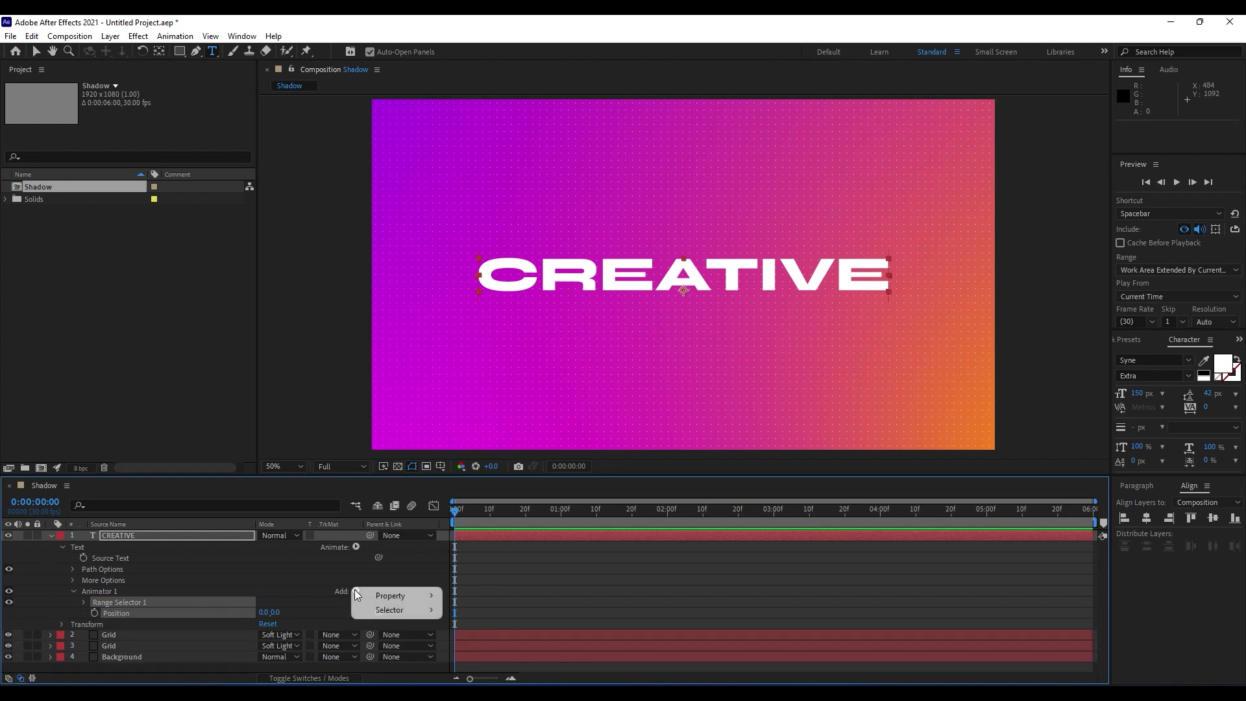
pyautogui.click(337, 591)
pyautogui.click(356, 591)
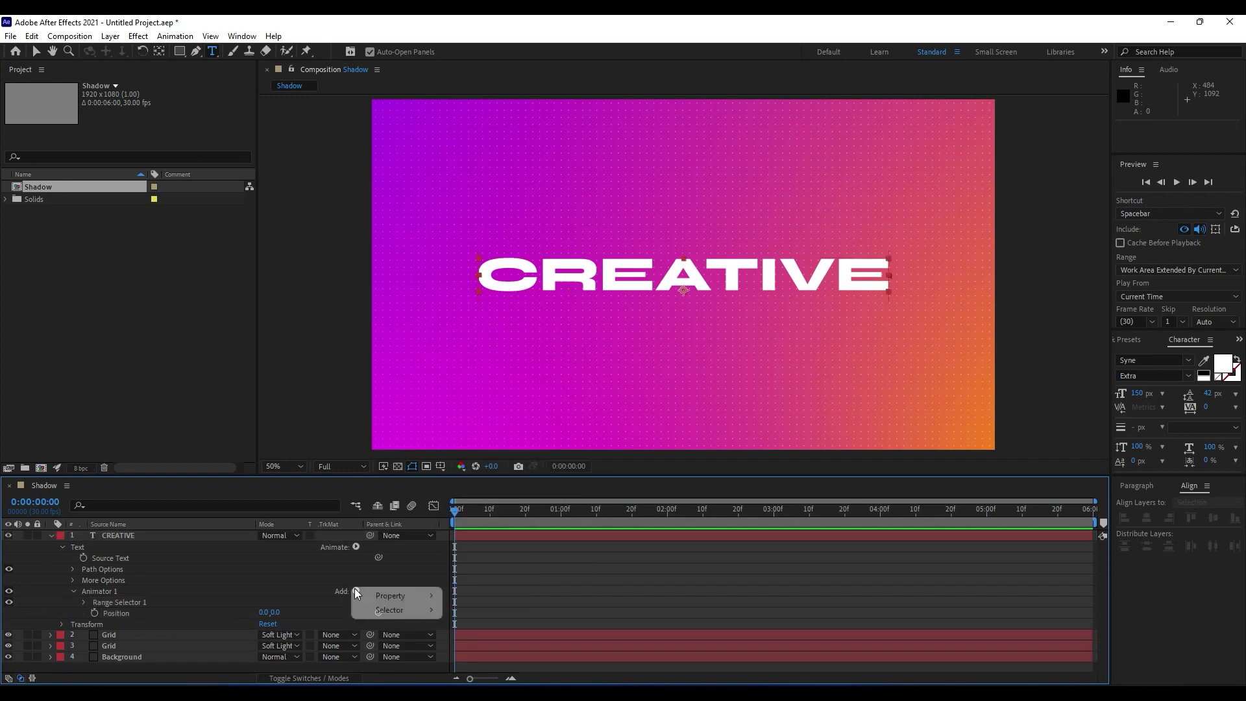
pyautogui.moveTo(396, 596)
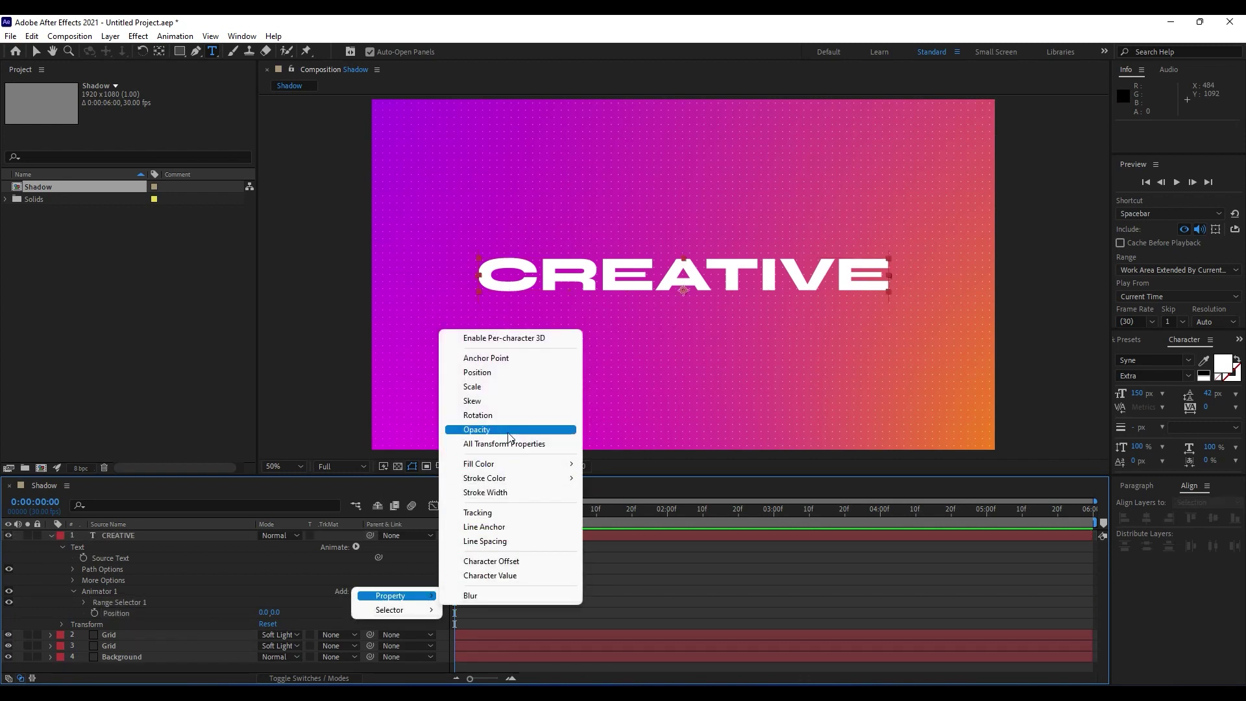
pyautogui.click(477, 430)
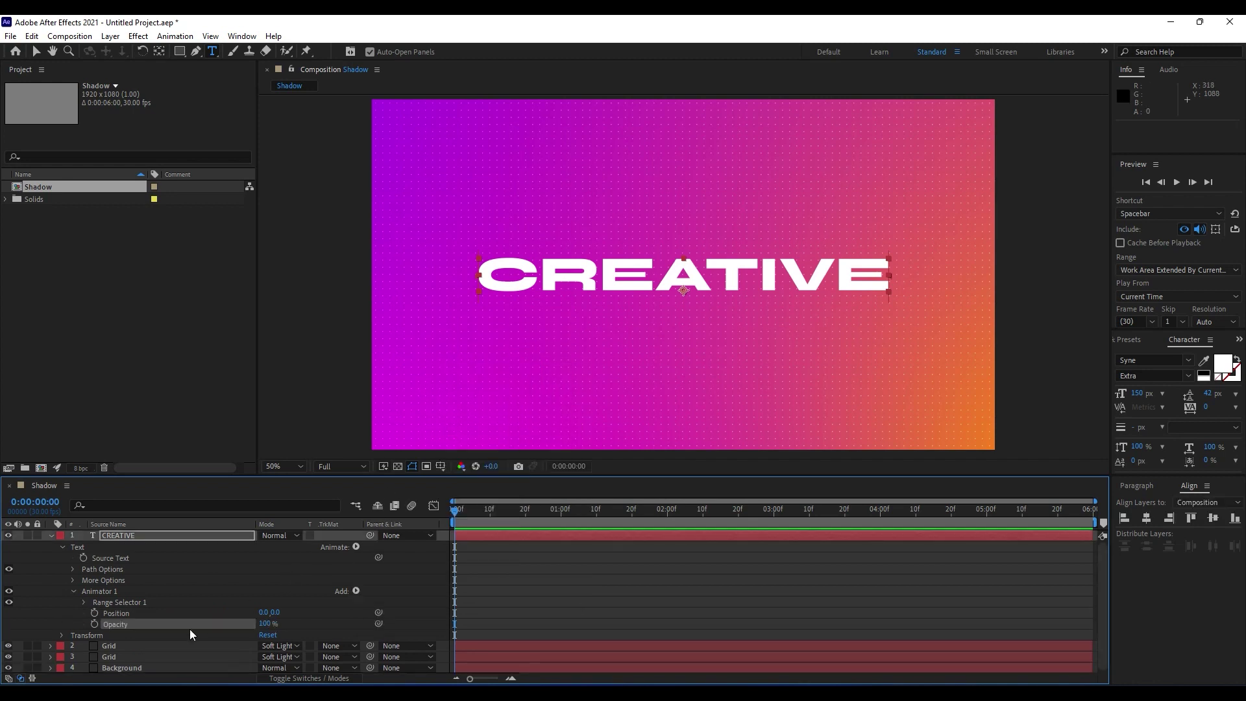
# Step: Set the animator's Position to 0, 110 and its Opacity to 0%
pyautogui.moveTo(273, 613); pyautogui.dragTo(351, 615)
pyautogui.click(280, 612)
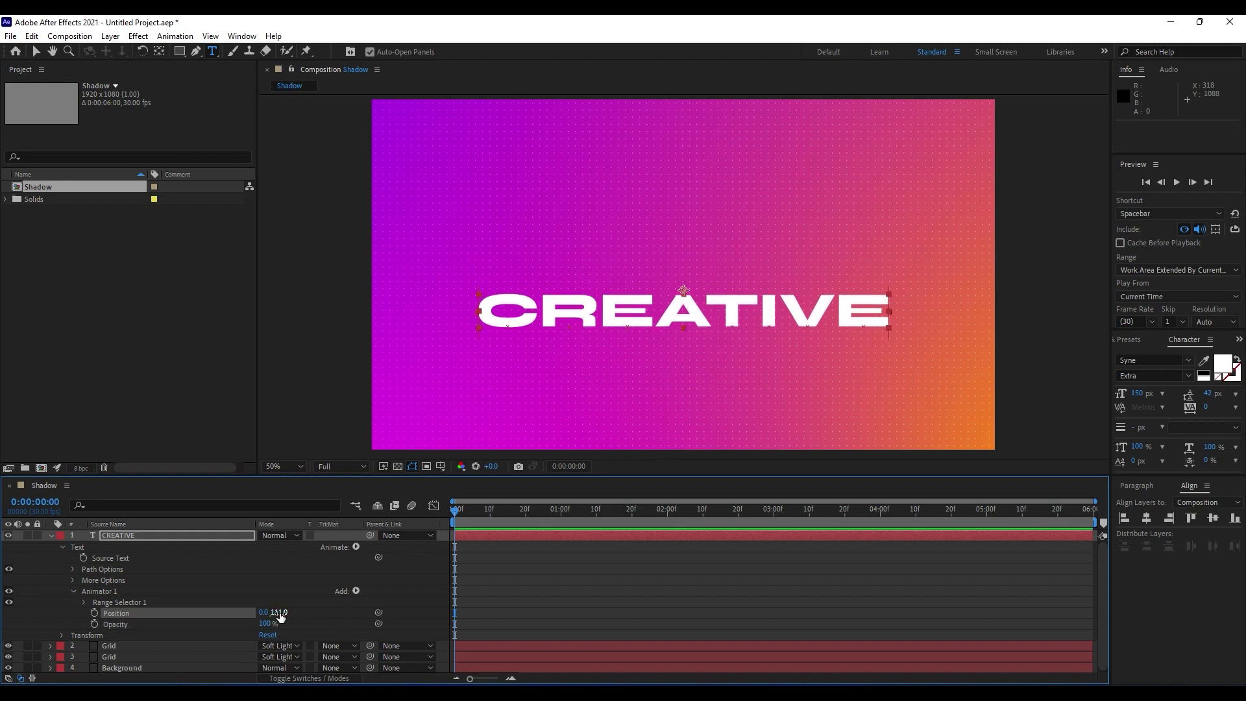
pyautogui.write('1001100')
pyautogui.click(183, 625)
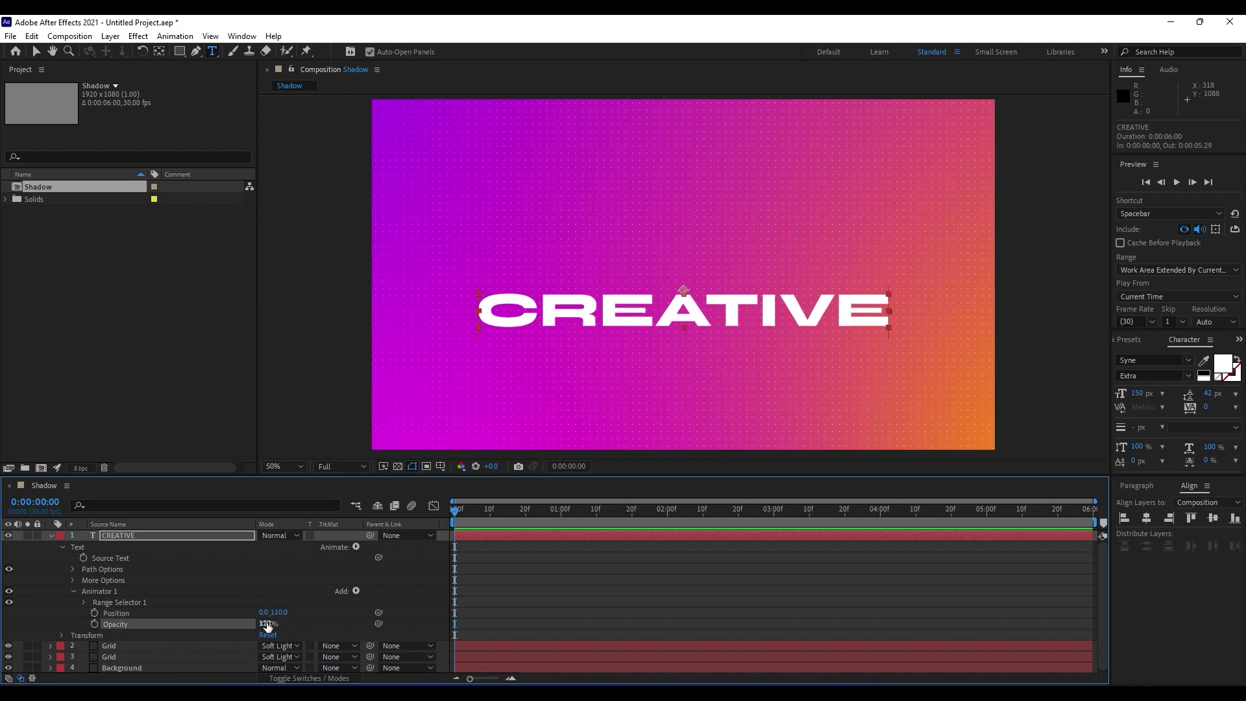
pyautogui.moveTo(267, 625); pyautogui.dragTo(81, 610)
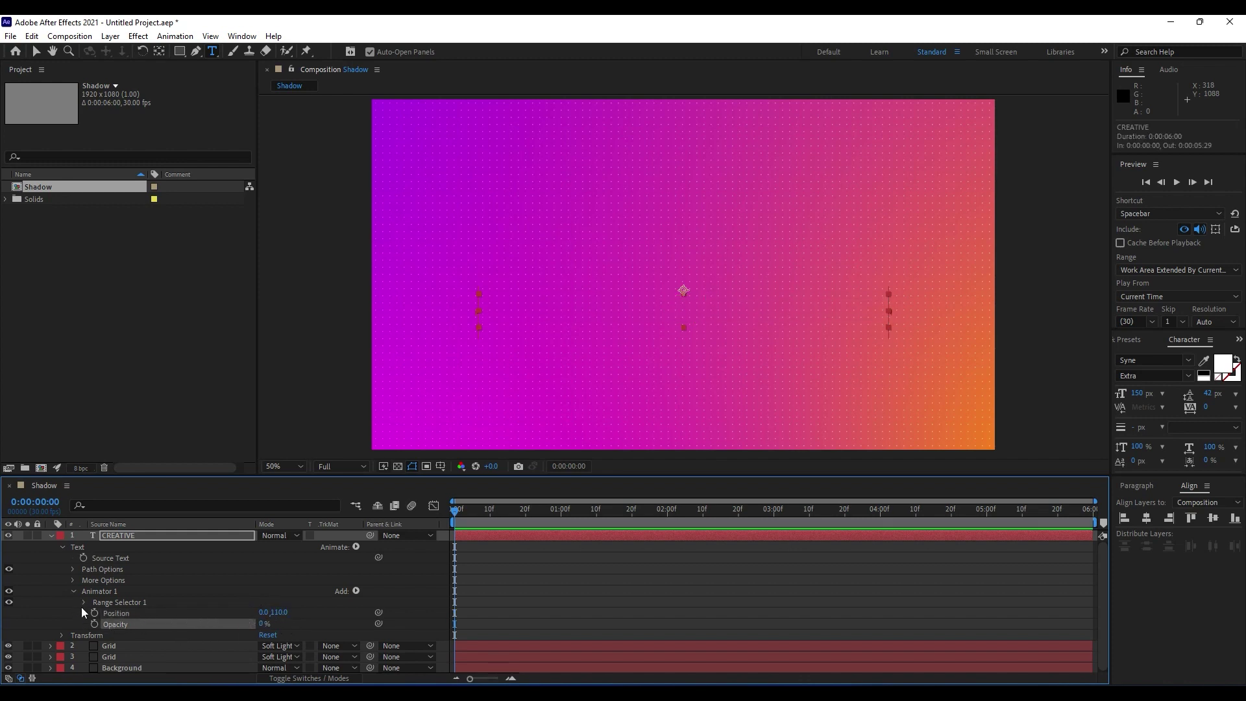
# Step: Add an Offset keyframe of 100% to Range Selector 1 at 0:00:01:20
pyautogui.click(85, 602)
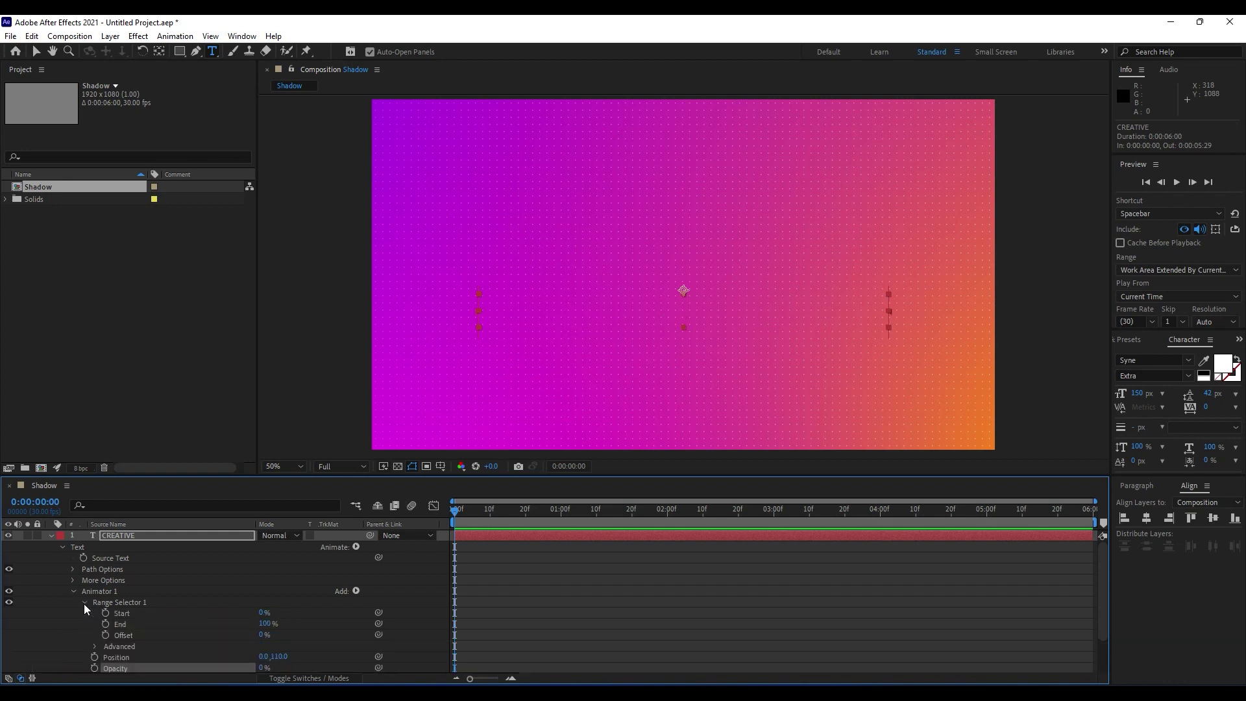
pyautogui.moveTo(498, 517); pyautogui.dragTo(632, 520)
pyautogui.scroll(-2, 234, 639)
pyautogui.click(105, 601)
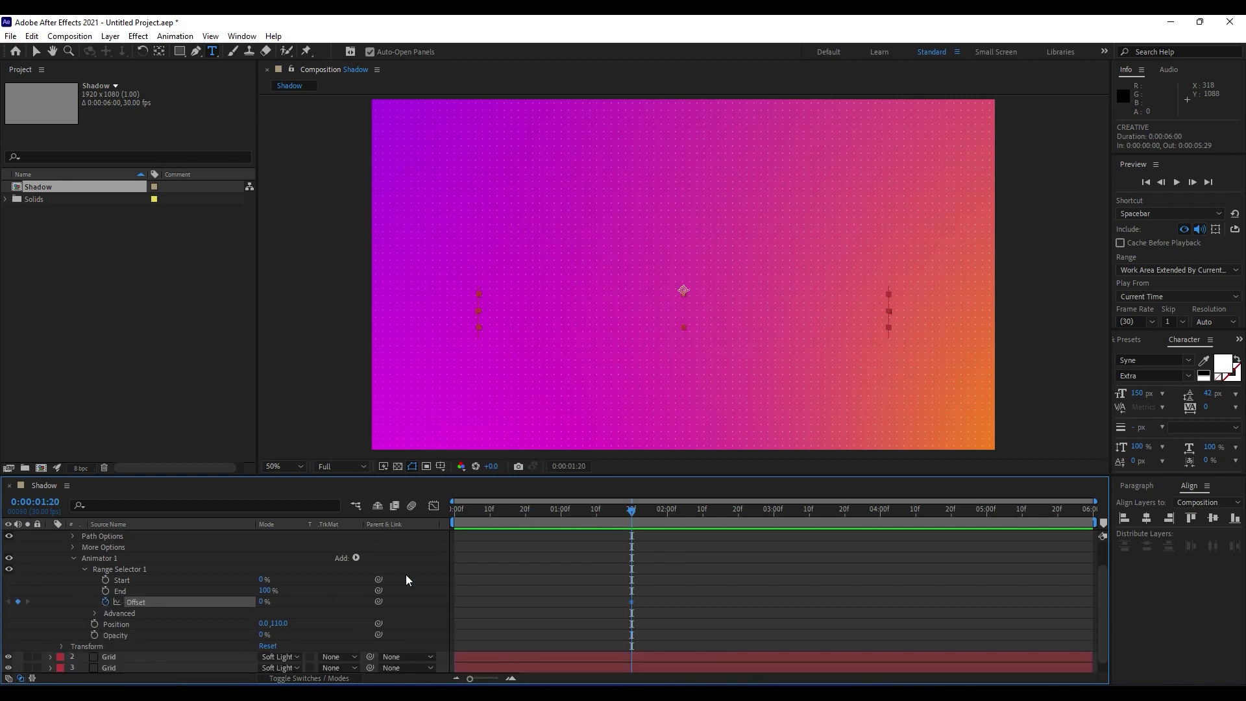
pyautogui.click(261, 601)
pyautogui.write('100')
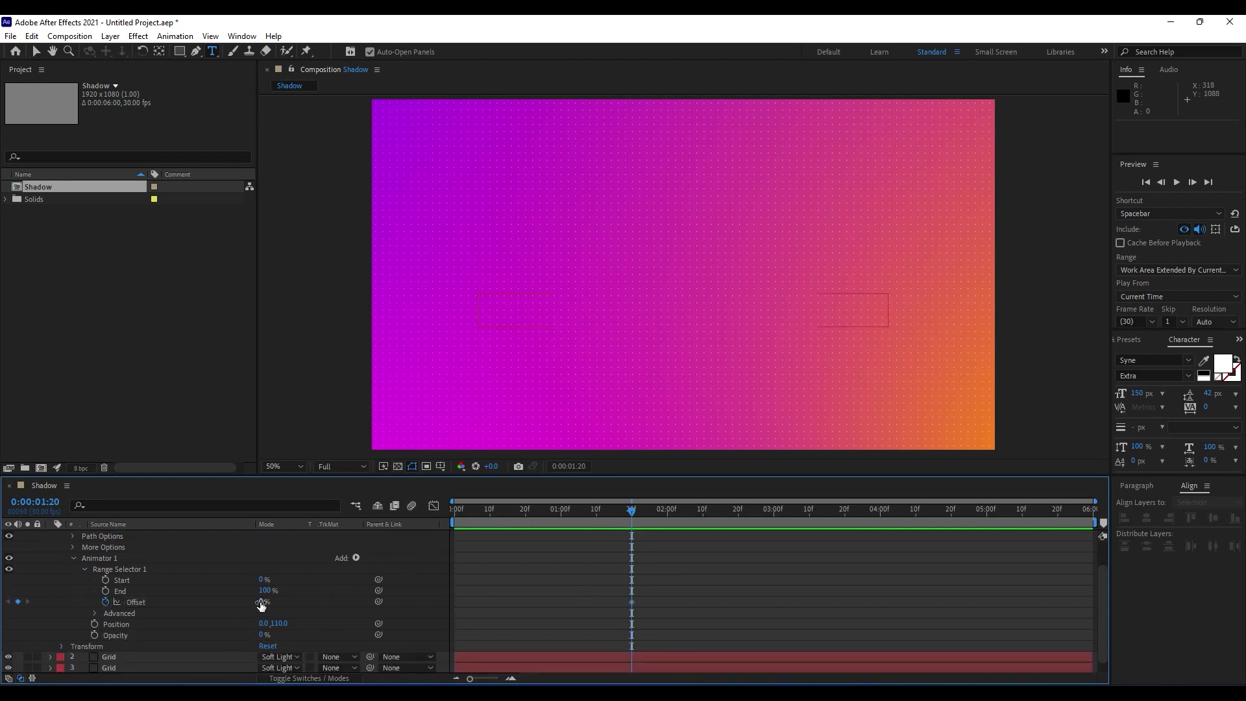
pyautogui.press('Return')
# Step: Add an Offset keyframe of -100% to Range Selector 1 at the start of the composition
pyautogui.click(594, 513)
pyautogui.moveTo(528, 511); pyautogui.dragTo(371, 516)
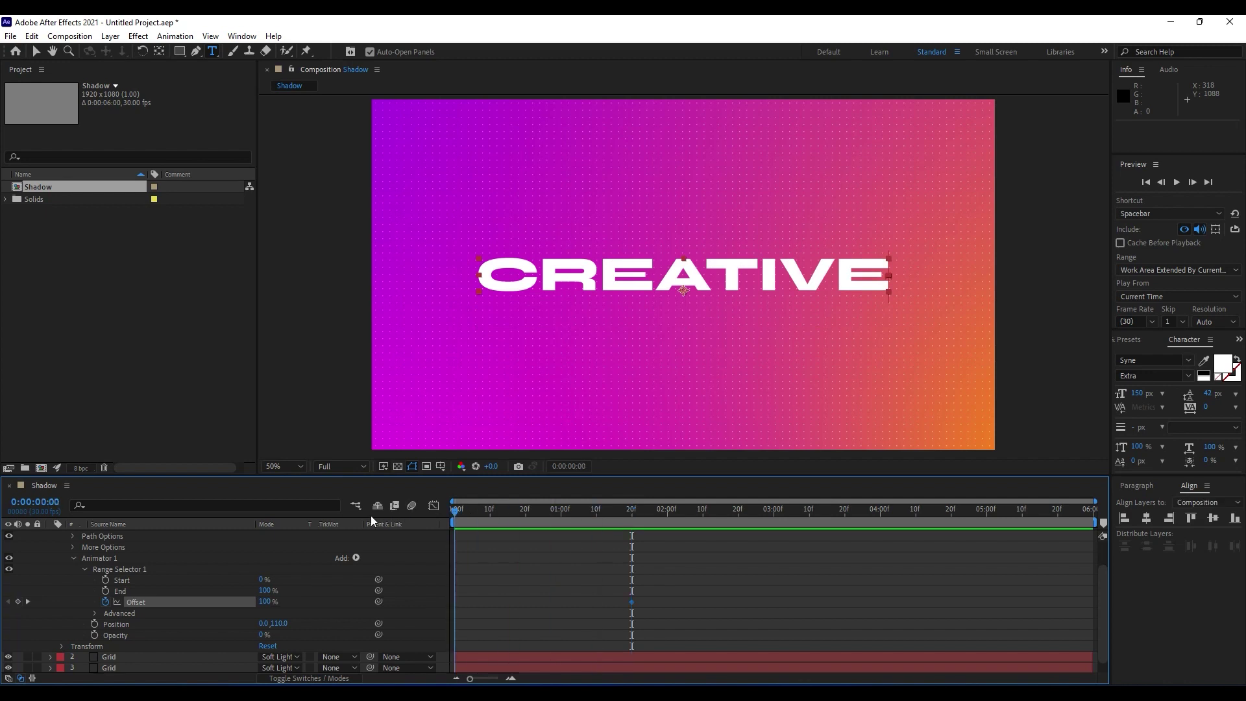
pyautogui.moveTo(278, 601); pyautogui.dragTo(97, 604)
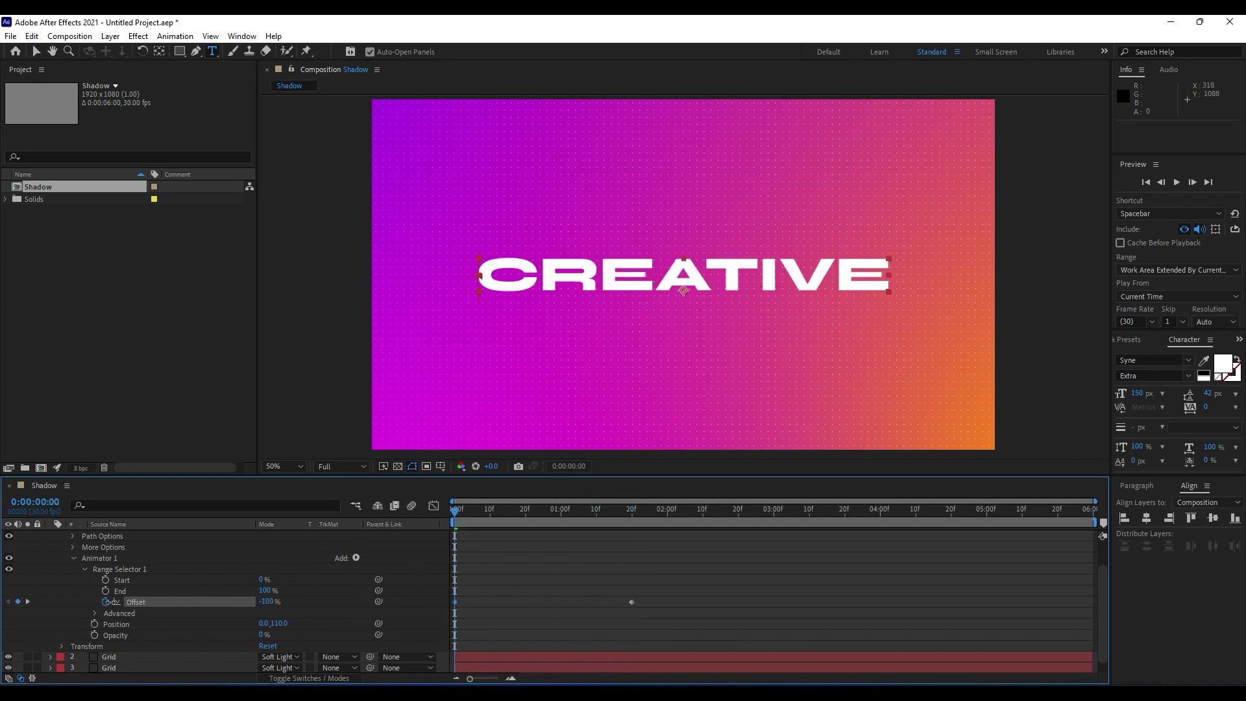
# Step: Set the range selector's Shape to Ramp Up with Ease High and Ease Low at 50%, and preview the animation
pyautogui.click(94, 613)
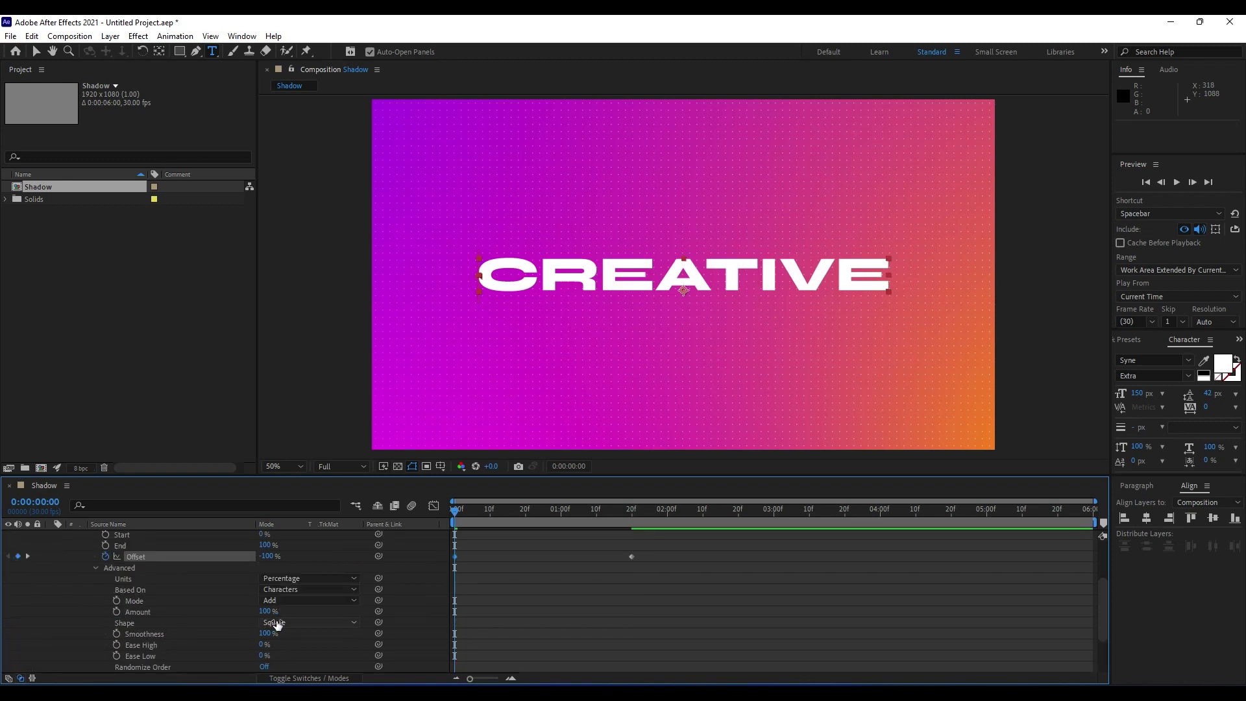
pyautogui.click(322, 624)
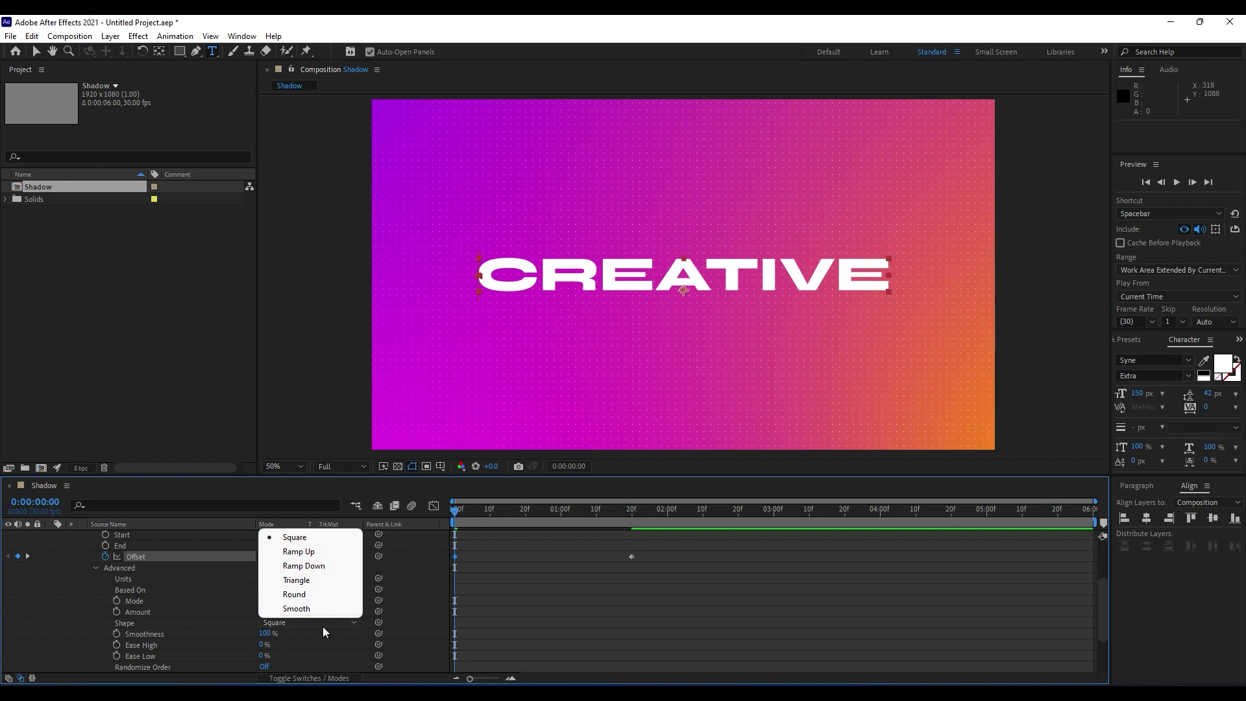
pyautogui.click(323, 552)
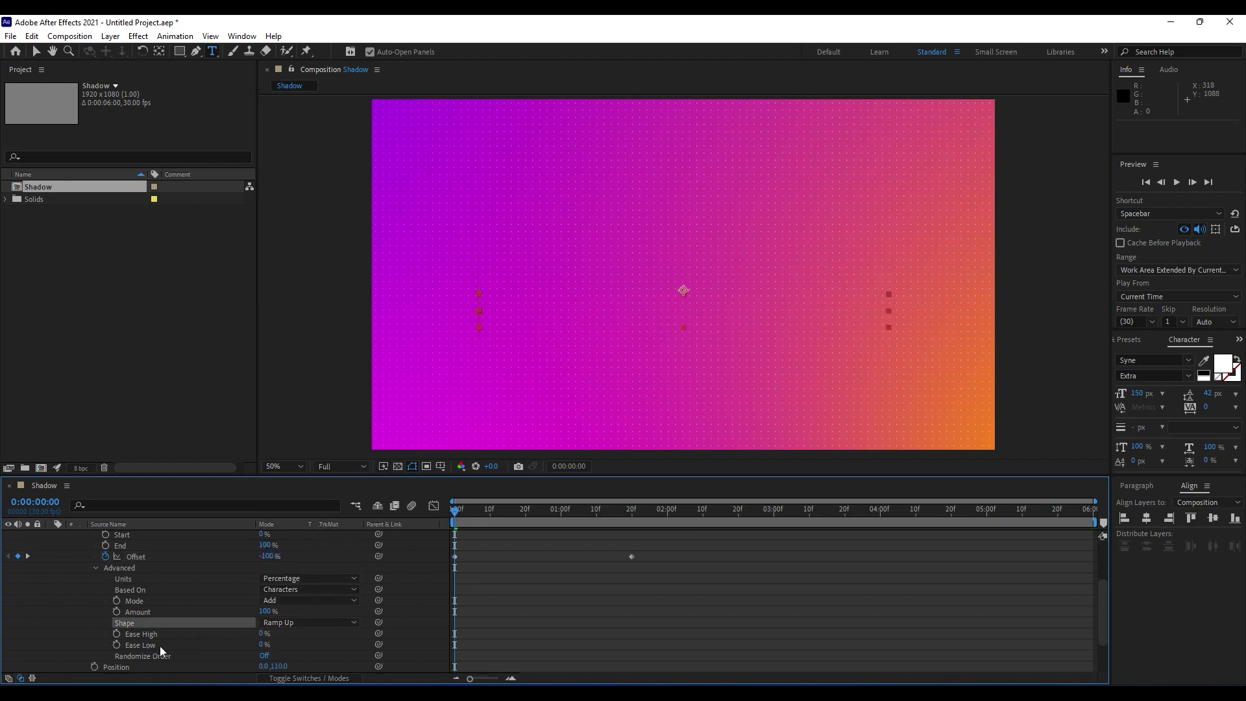
pyautogui.click(263, 634)
pyautogui.write('50')
pyautogui.click(264, 644)
pyautogui.write('50')
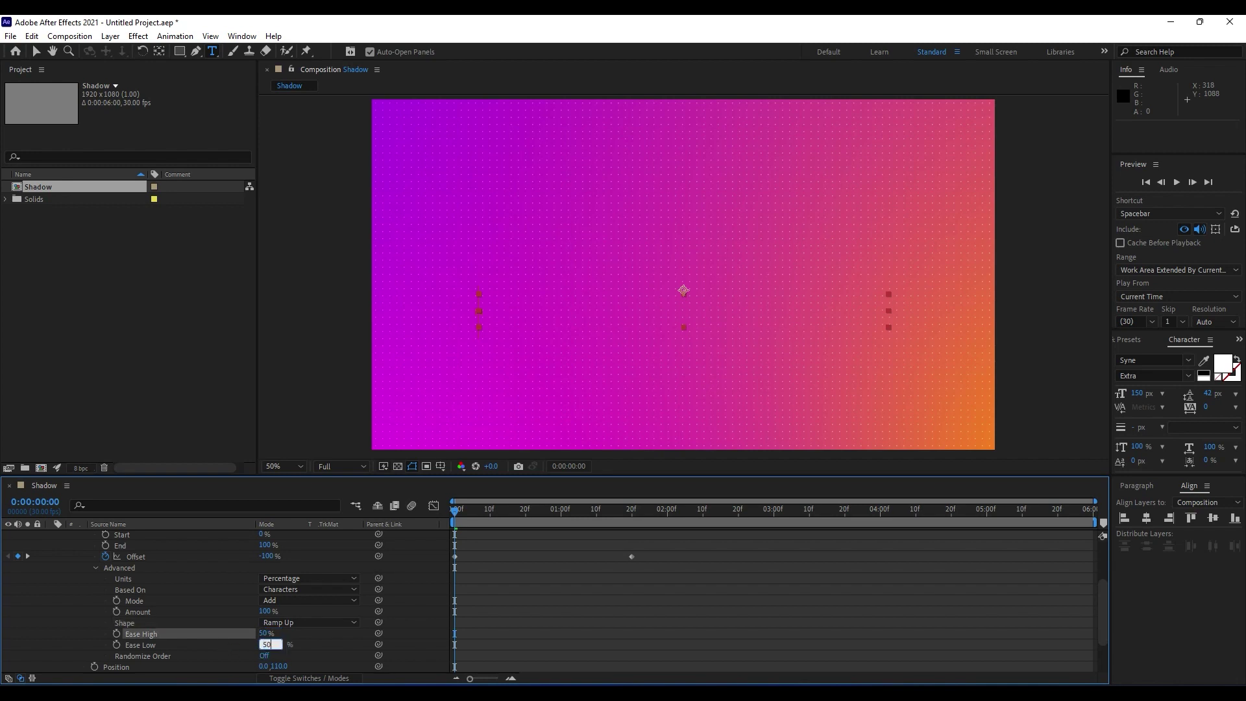
pyautogui.click(222, 621)
pyautogui.press('space')
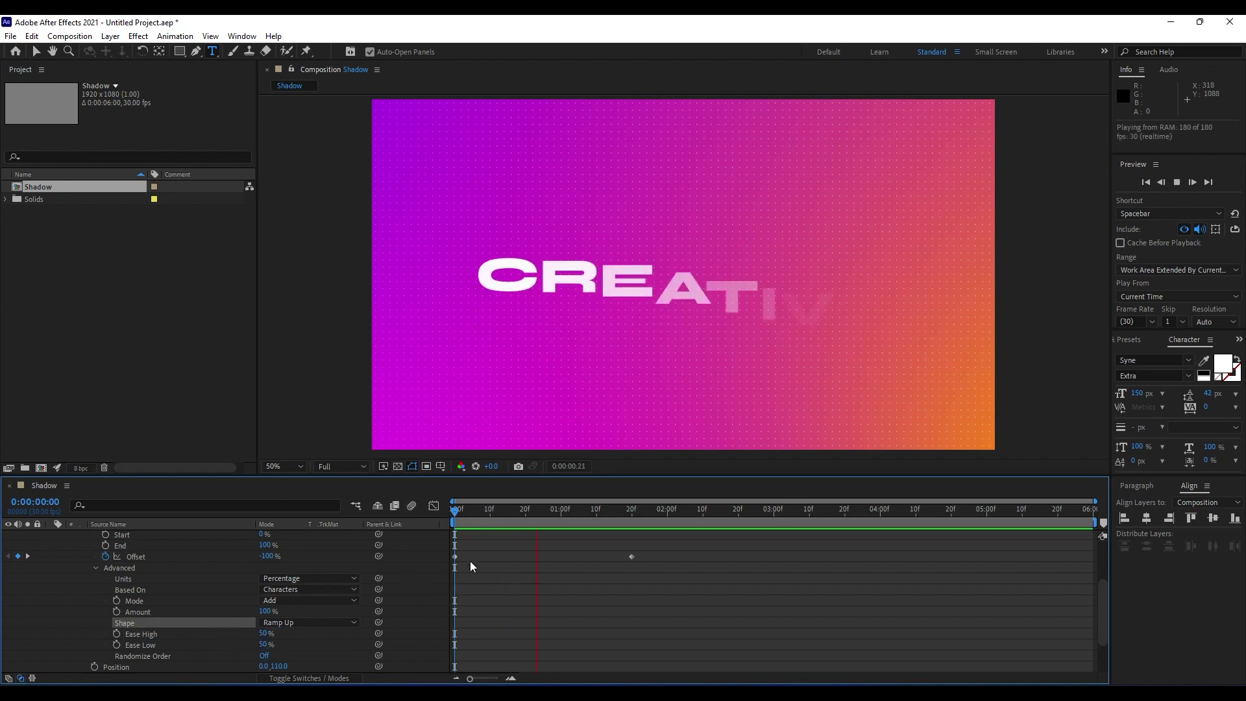
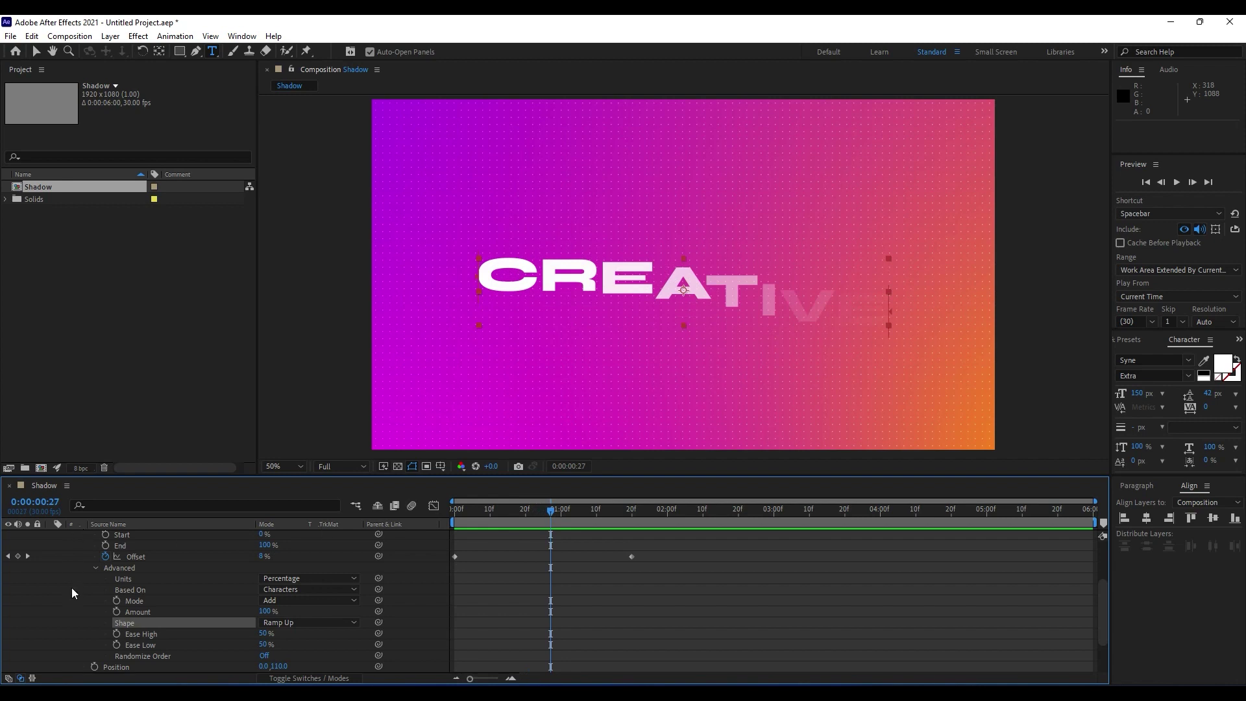
# Step: Show the CREATIVE layer's modified properties and apply Easy Ease to both Offset keyframes
pyautogui.scroll(2, 71, 587)
pyautogui.press('u')
pyautogui.press('u')
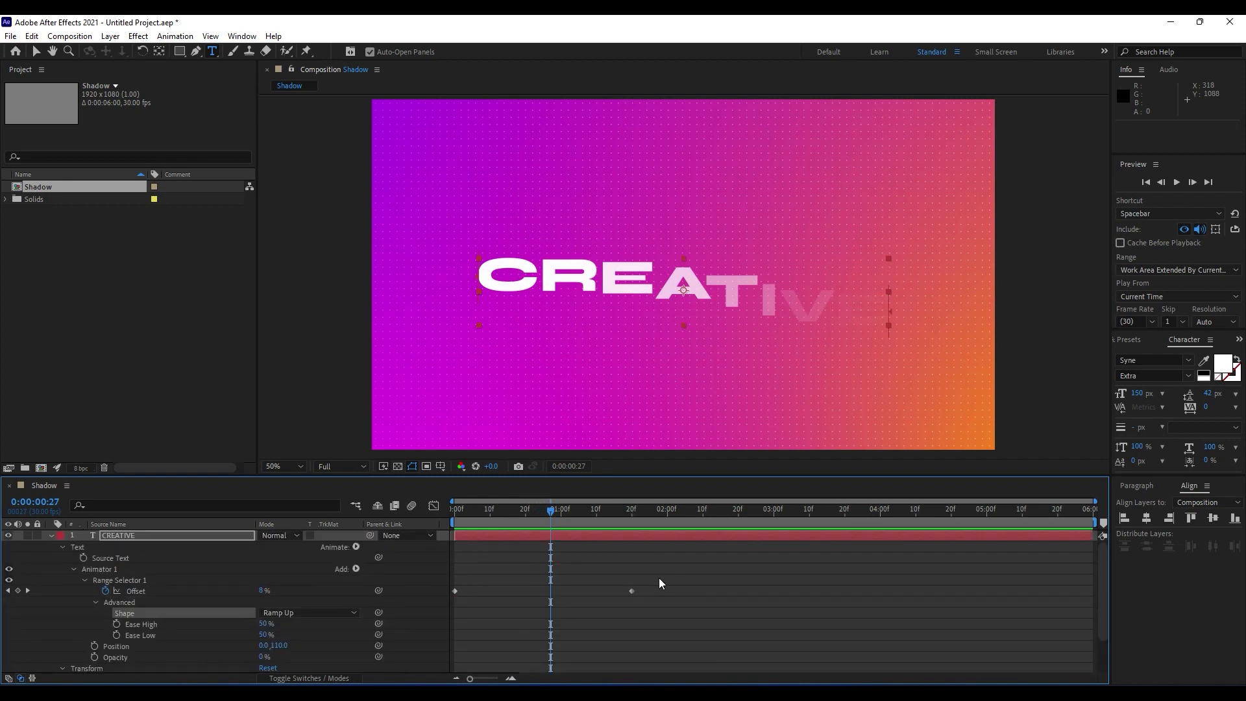
pyautogui.moveTo(663, 566); pyautogui.dragTo(419, 624)
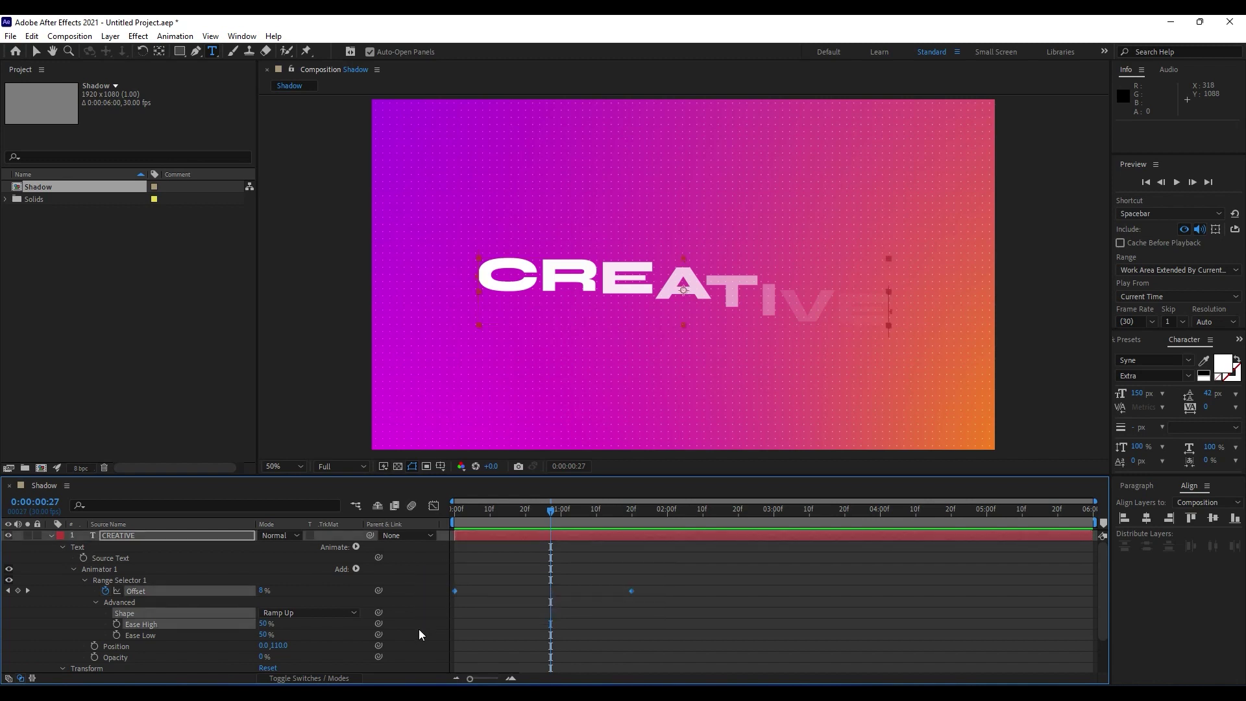
pyautogui.press('F9')
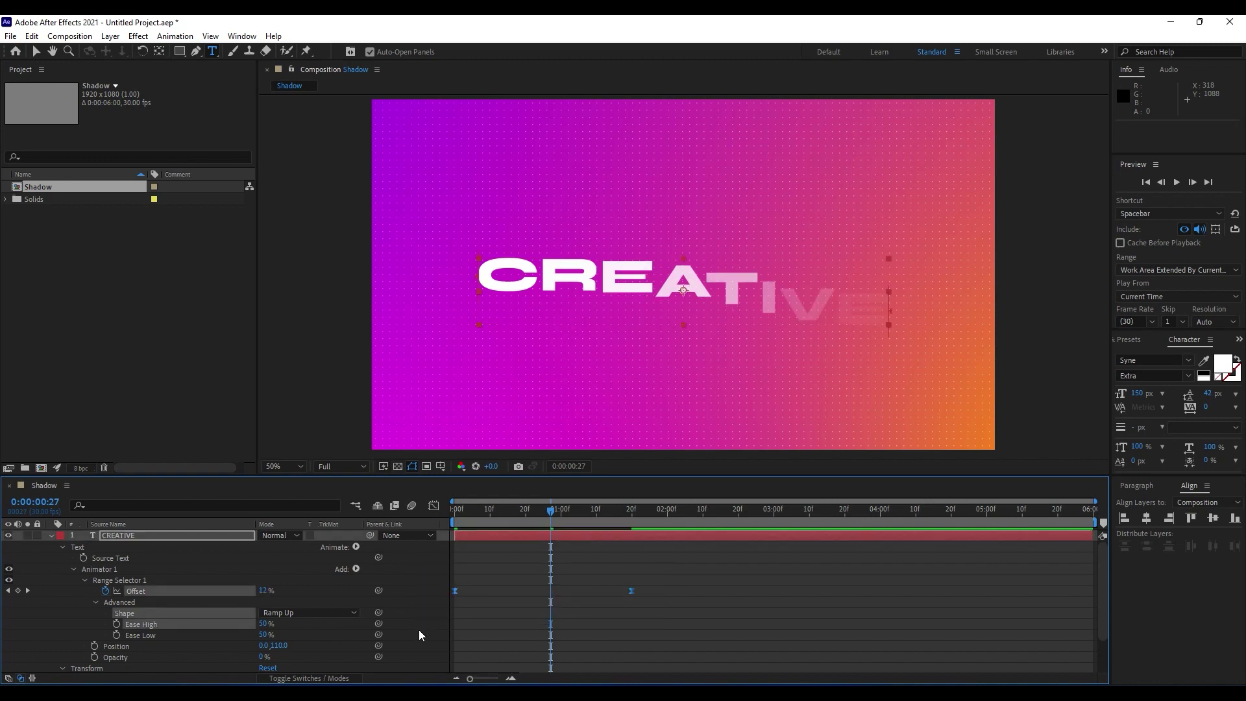
# Step: Reshape the Offset speed graph to peak early and slow gradually into the last keyframe, and preview the result
pyautogui.click(434, 507)
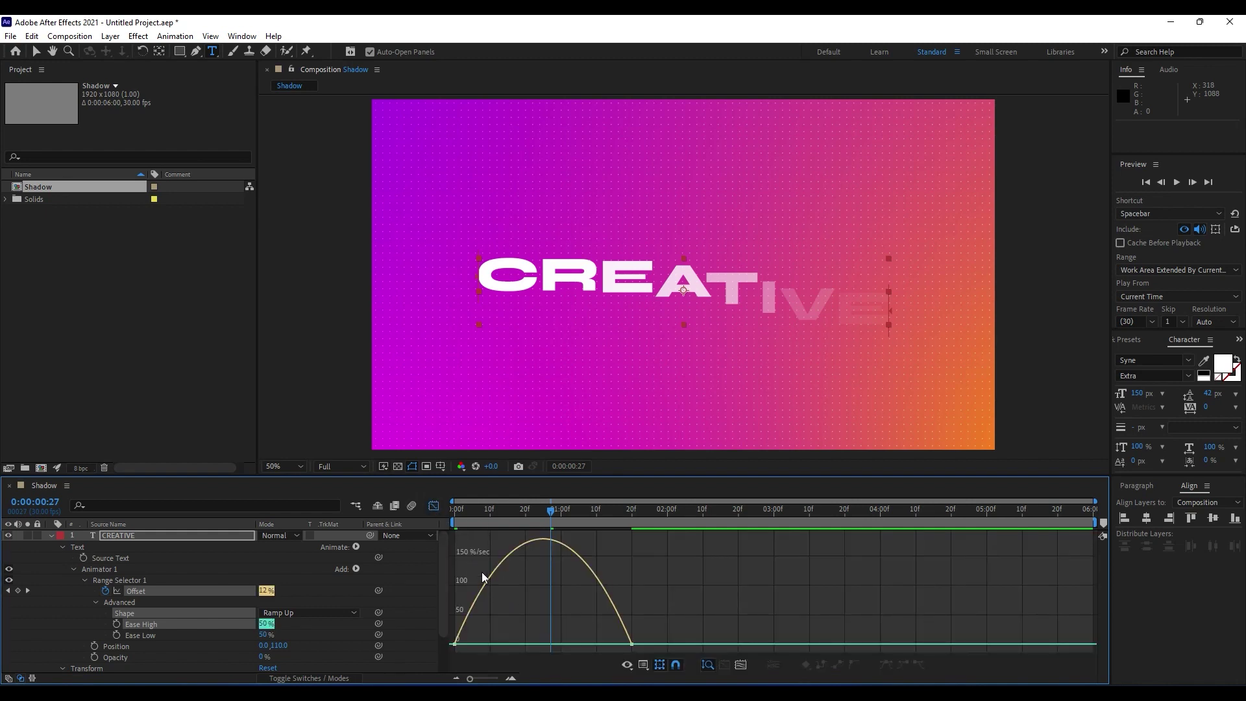
pyautogui.rightClick(492, 609)
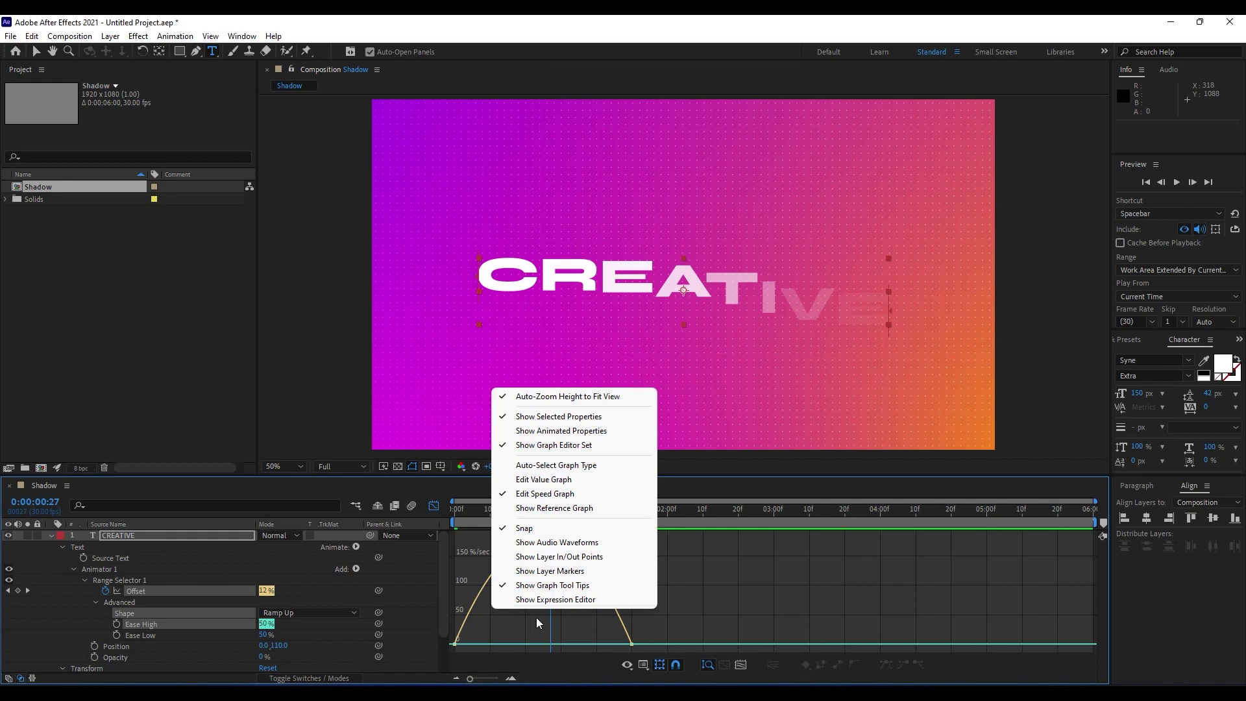
pyautogui.click(559, 496)
pyautogui.moveTo(670, 564); pyautogui.dragTo(543, 644)
pyautogui.click(434, 505)
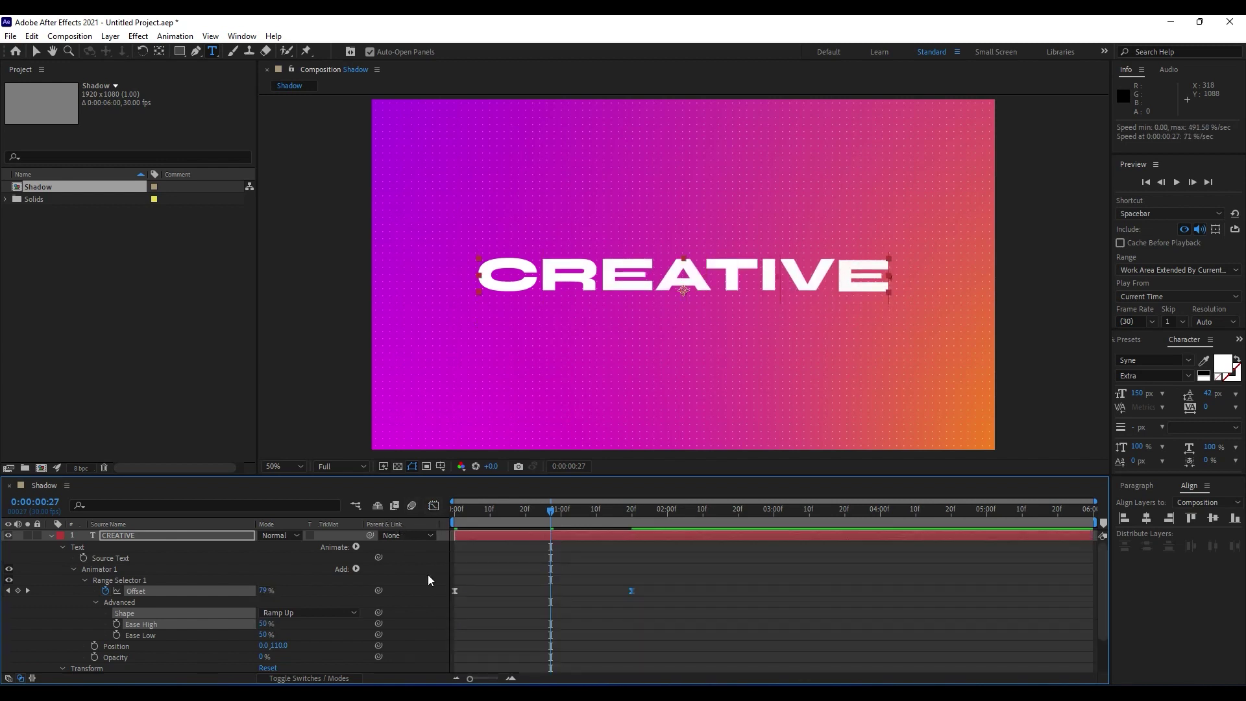
pyautogui.press('space')
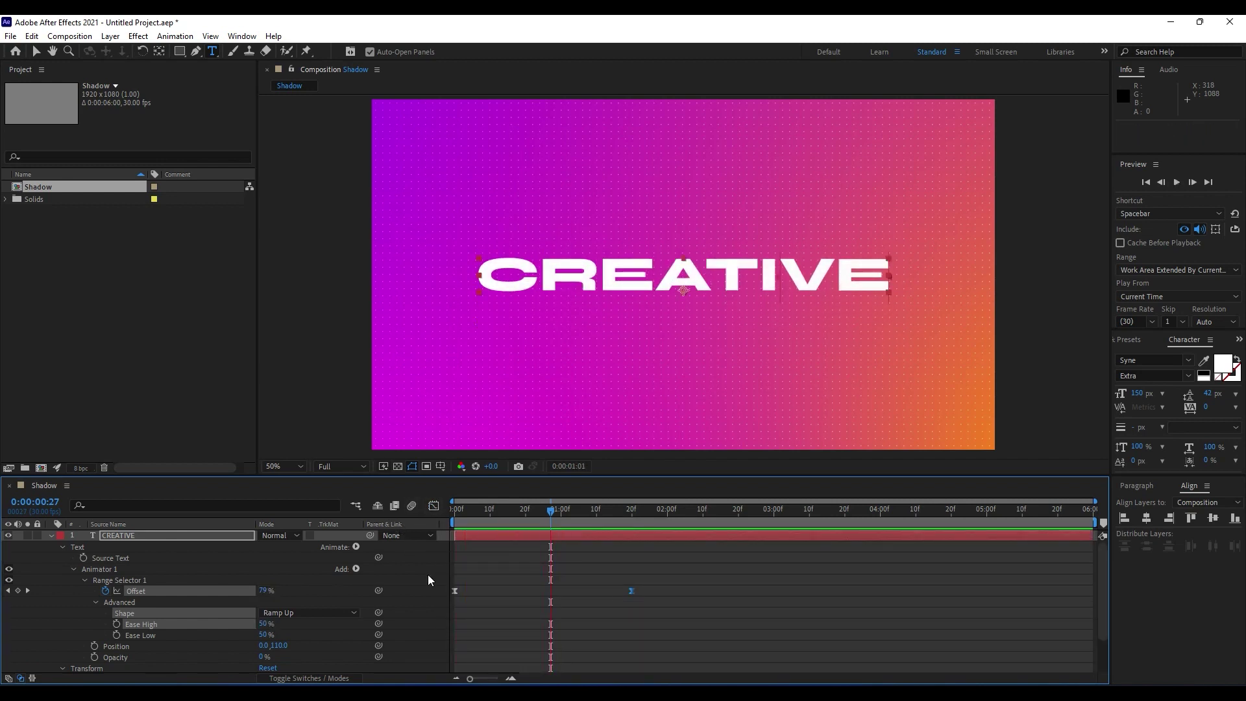
pyautogui.press('space')
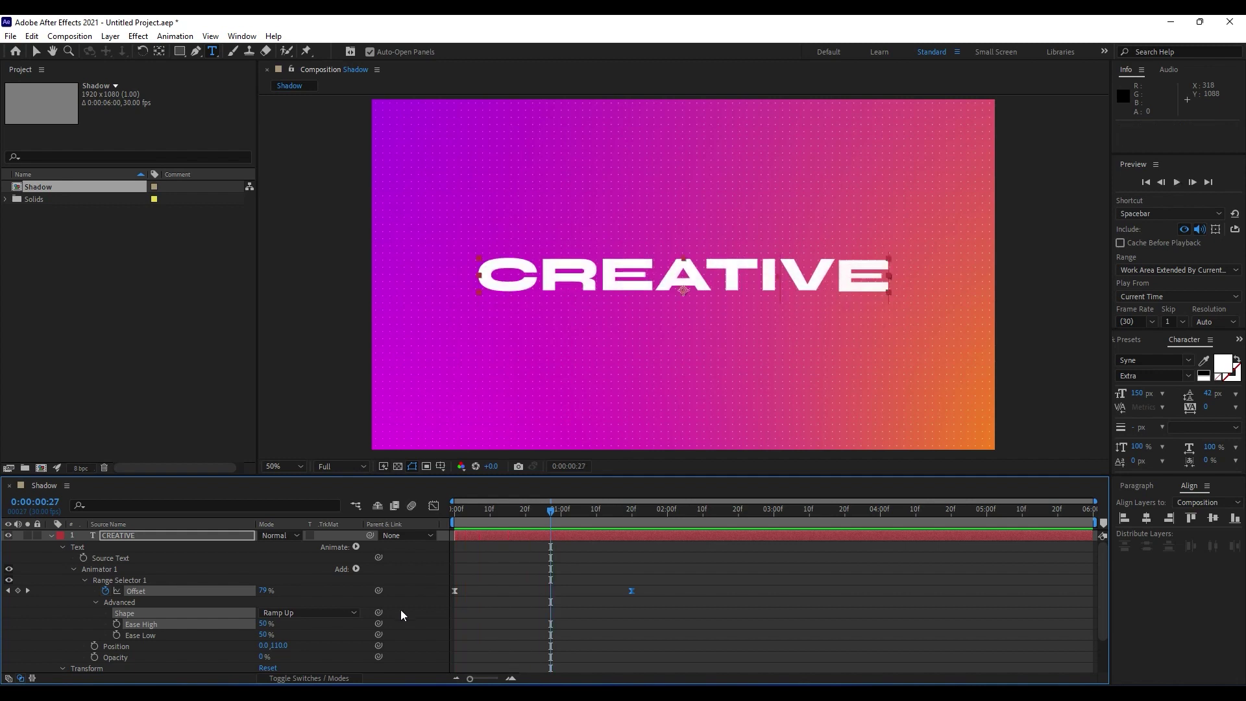
# Step: Turn on Randomize Order in the range selector's advanced options and preview the text animation from the start
pyautogui.scroll(-3, 197, 615)
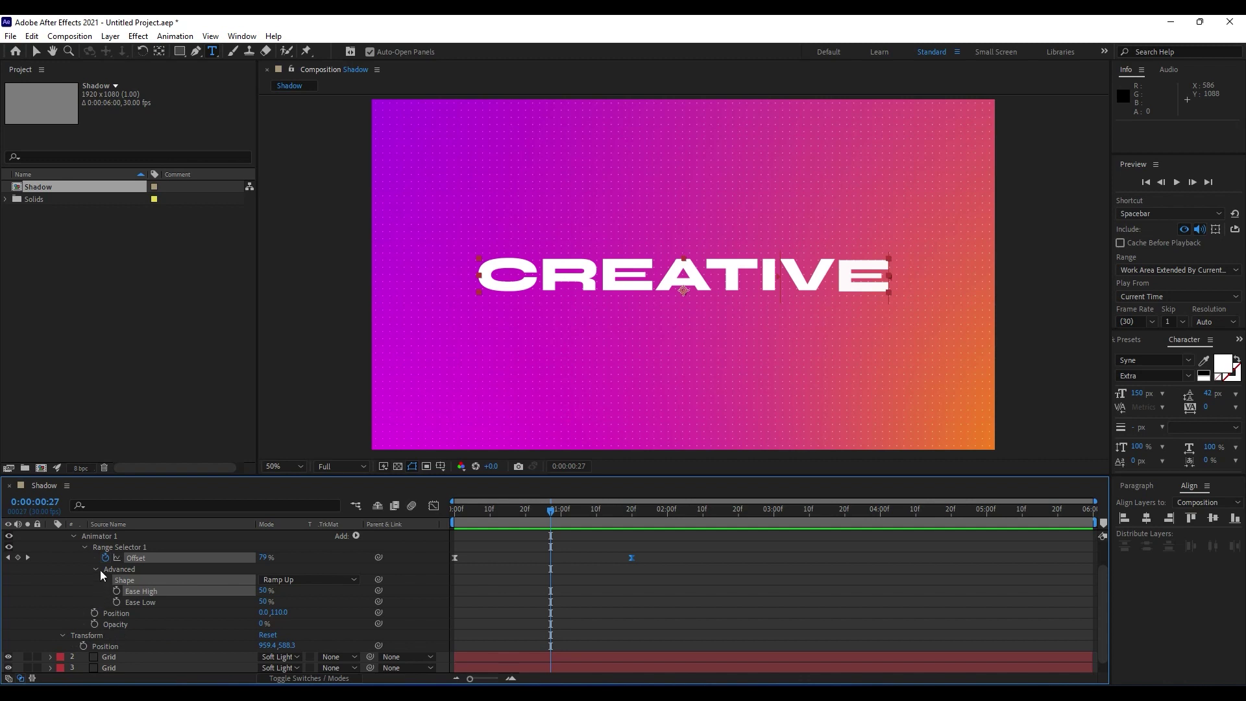
pyautogui.press('F2')
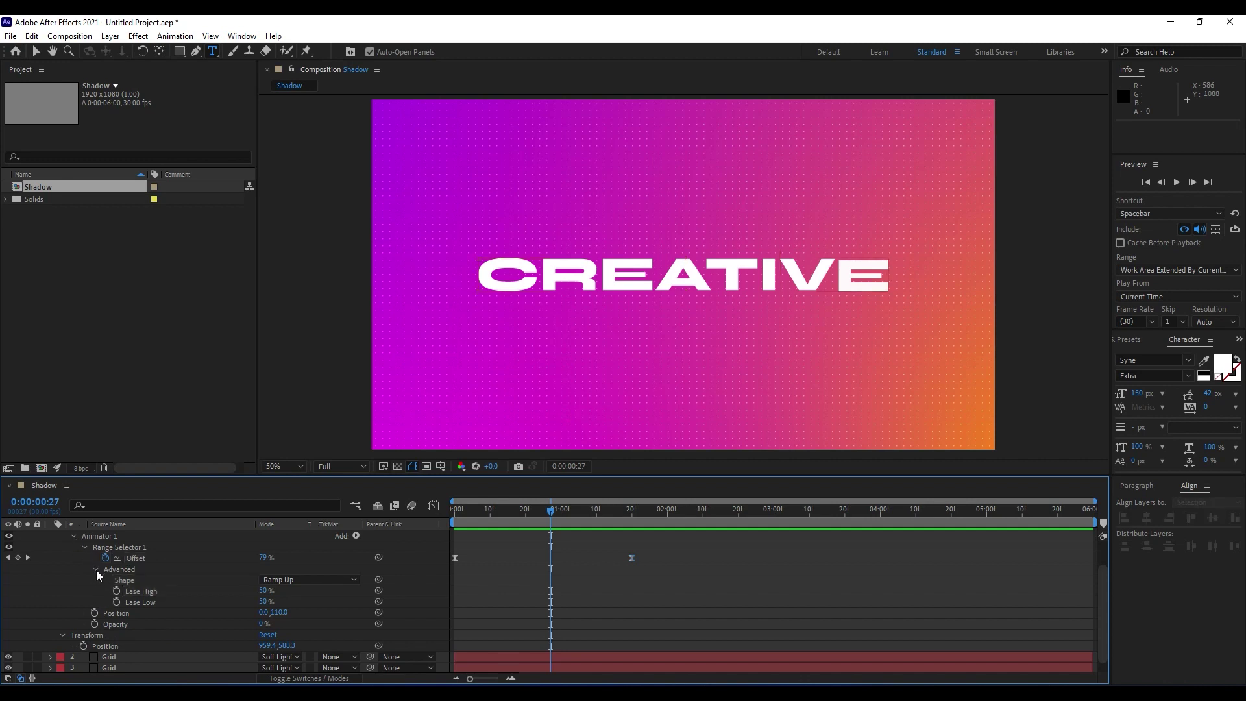
pyautogui.click(96, 570)
pyautogui.click(96, 590)
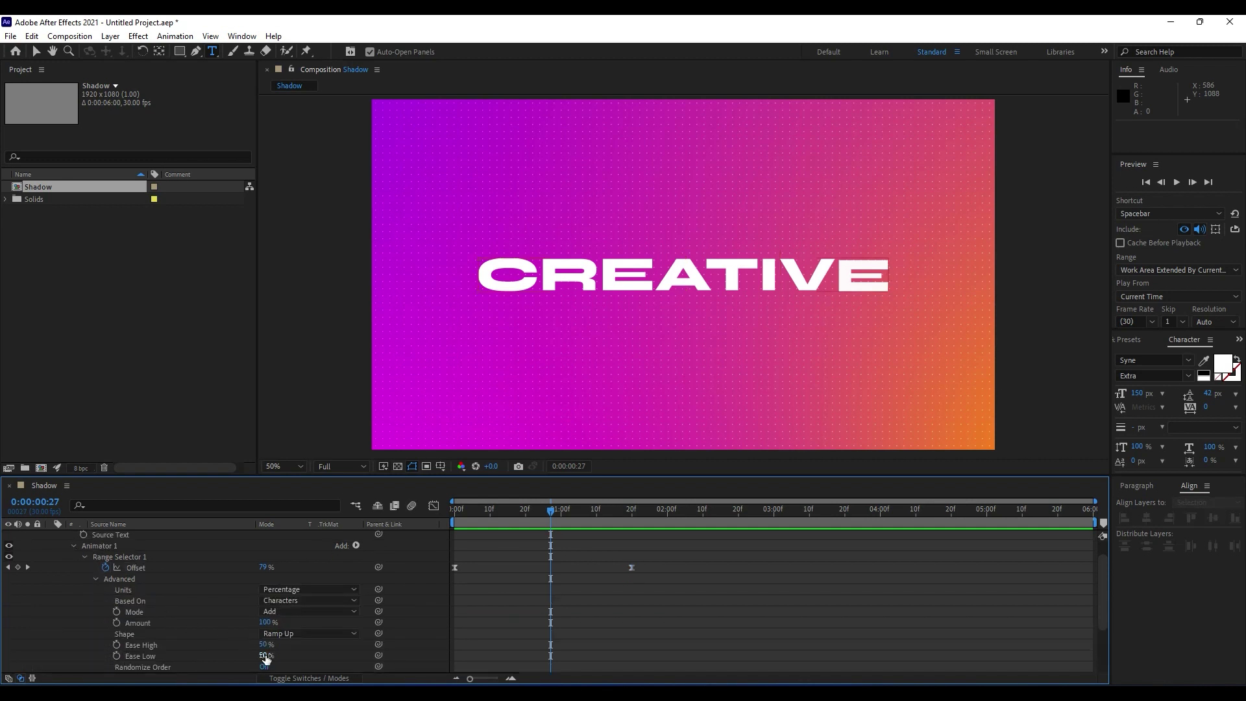
pyautogui.scroll(-3, 195, 662)
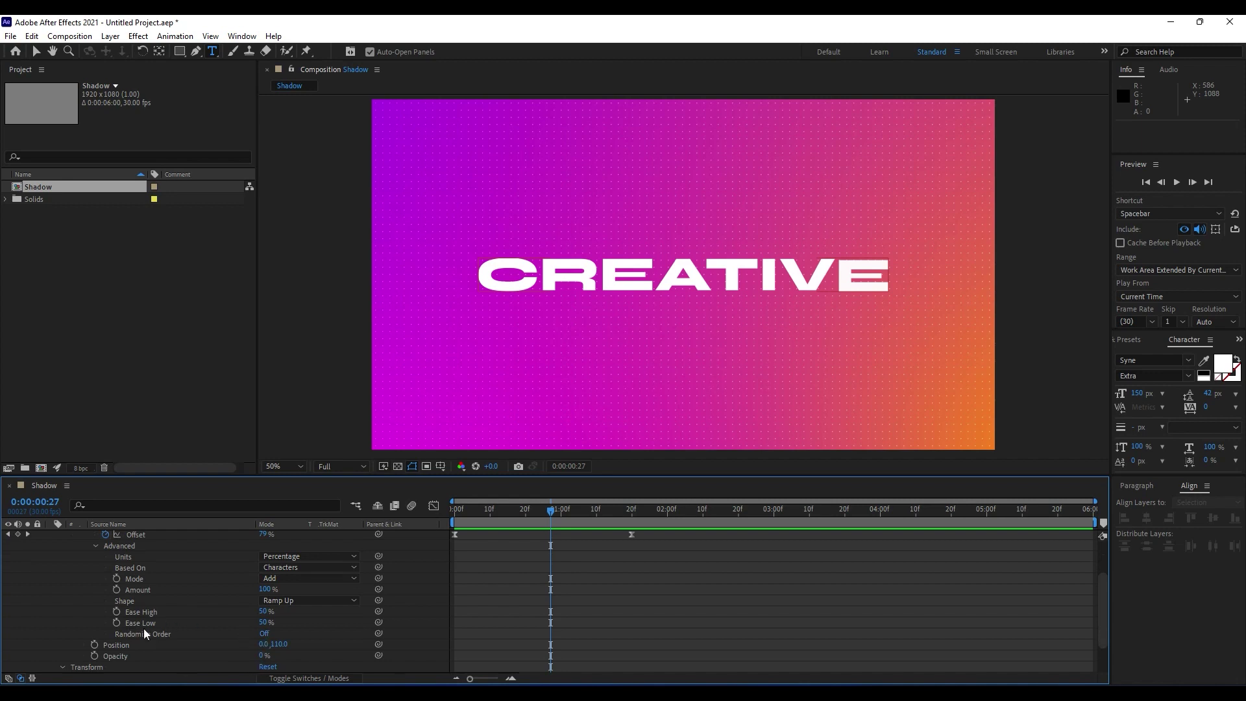
pyautogui.click(264, 634)
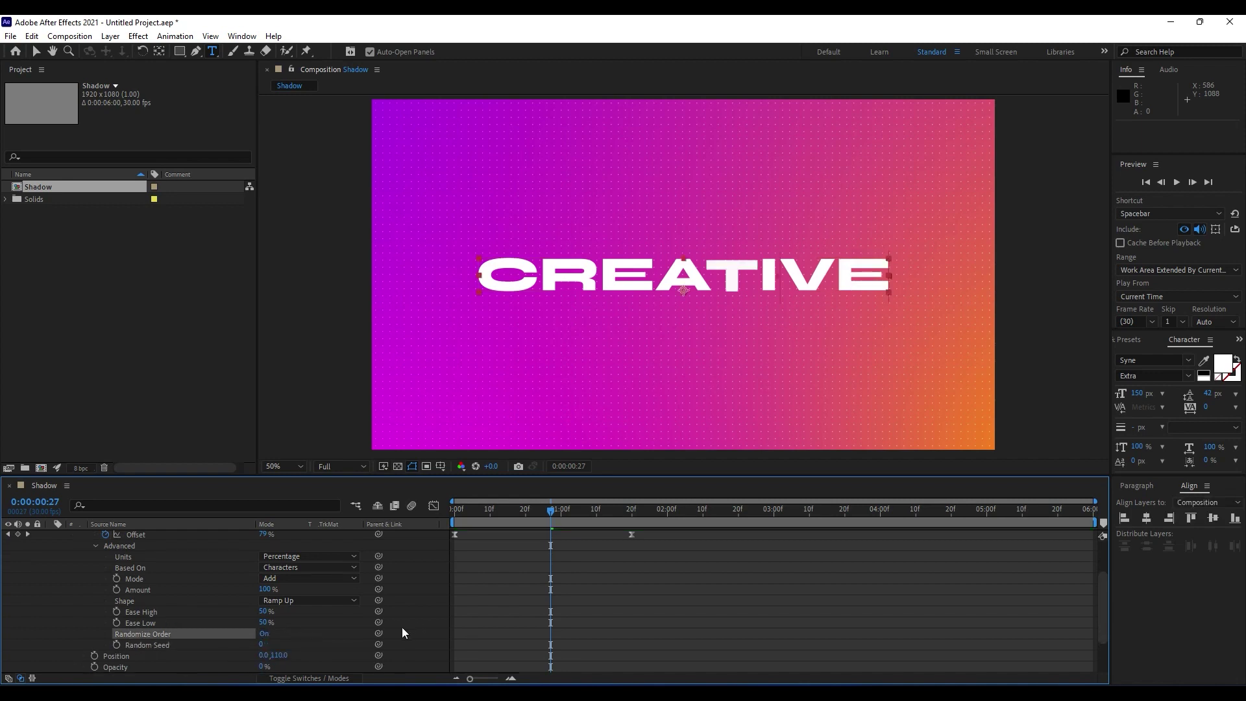
pyautogui.press('space')
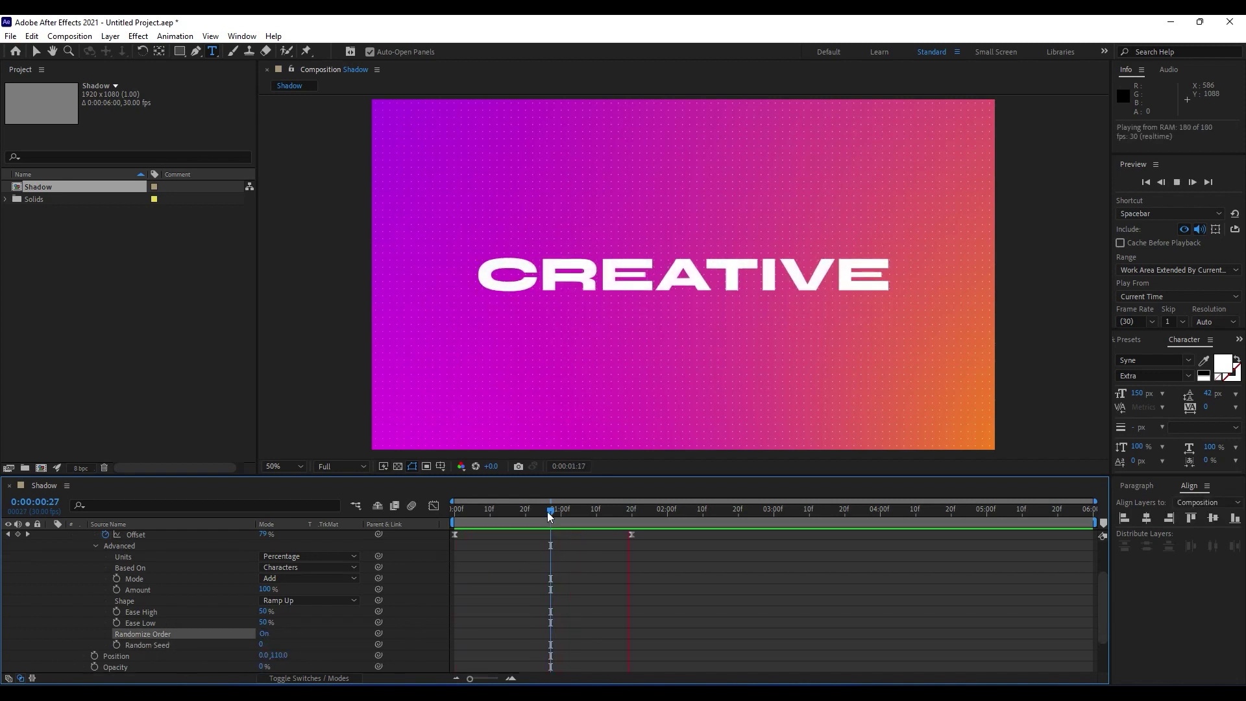
pyautogui.press('space')
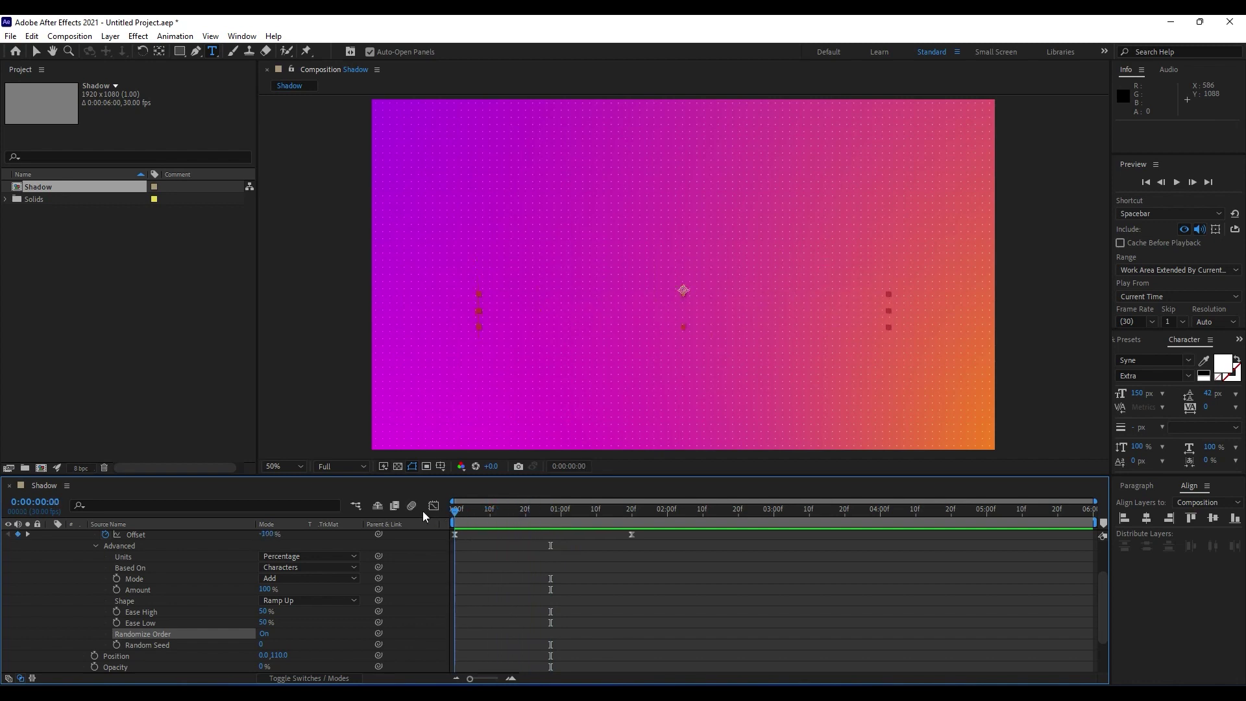
pyautogui.press('space')
pyautogui.press('space')
# Step: Collapse the CREATIVE layer's properties and select the layer
pyautogui.scroll(3, 65, 547)
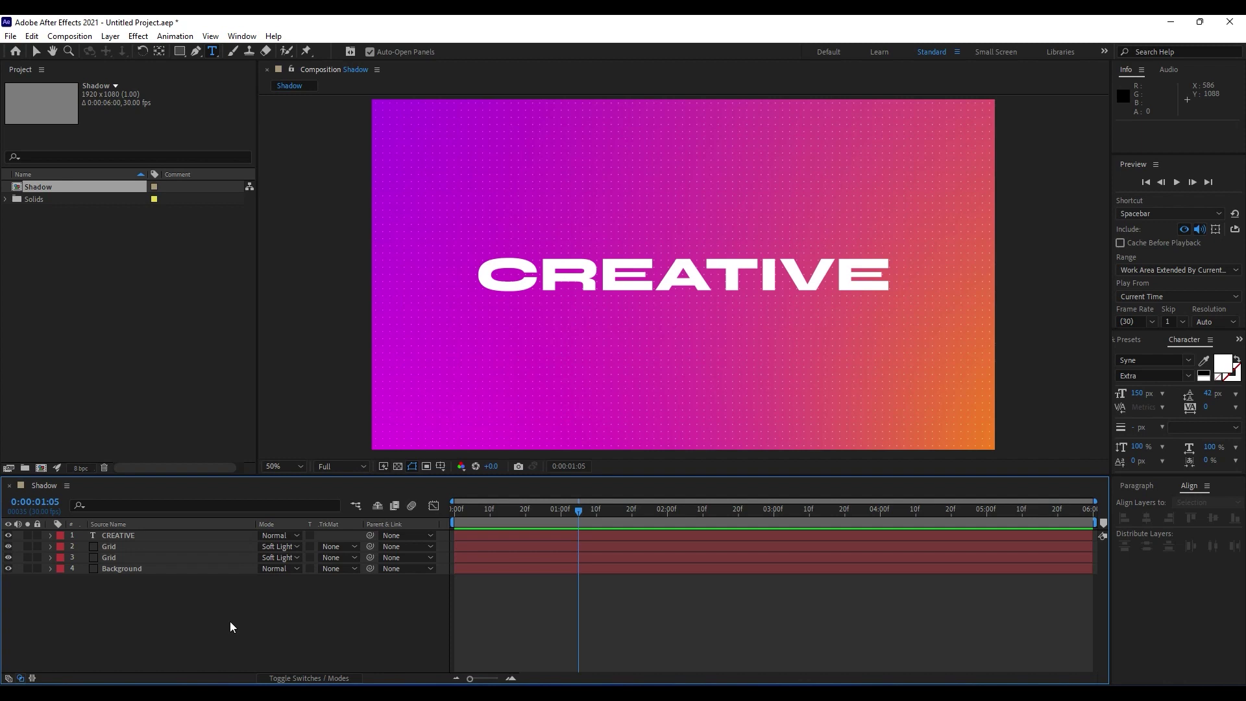
pyautogui.click(131, 536)
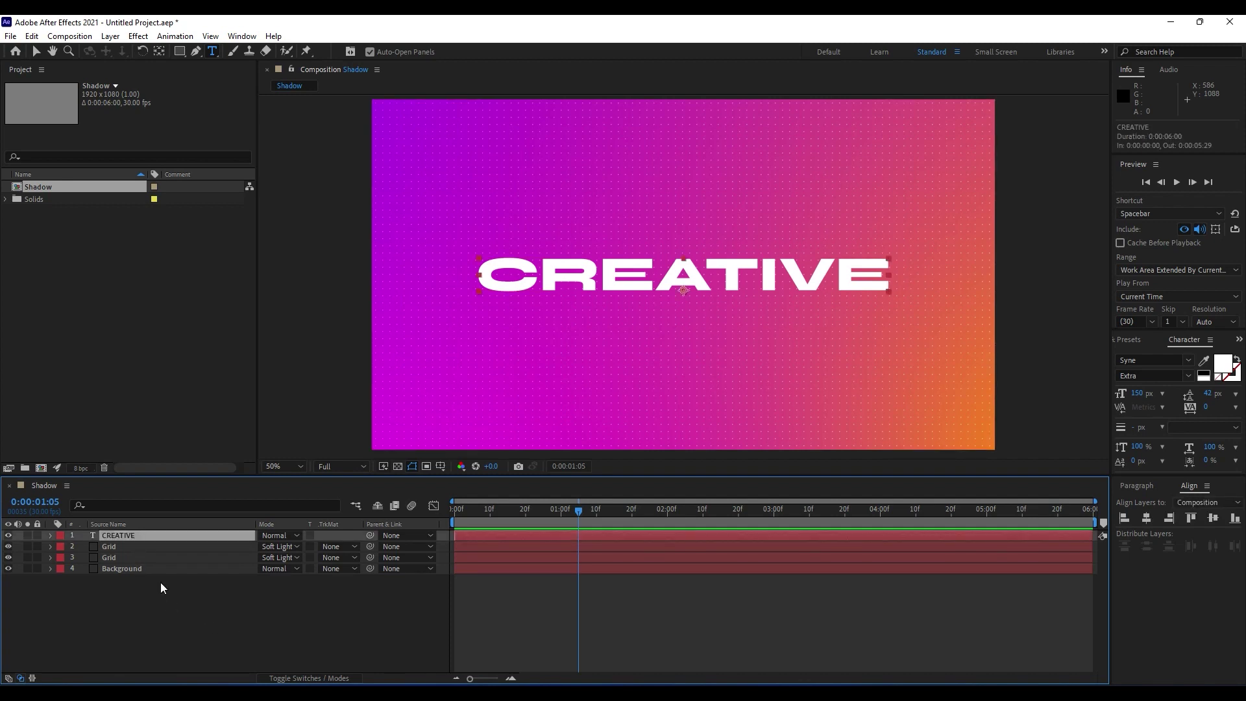
# Step: Duplicate the CREATIVE text layer and apply the Fill effect to the upper copy
pyautogui.click(32, 36)
pyautogui.click(100, 206)
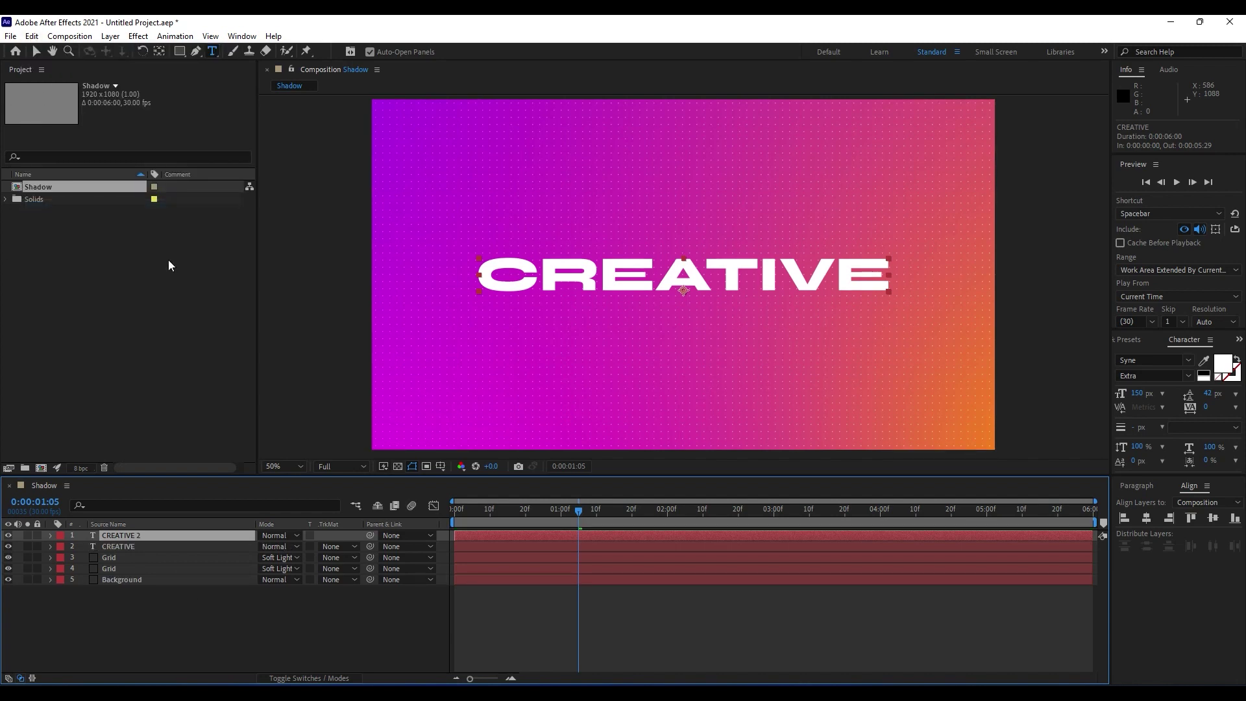
pyautogui.click(119, 534)
pyautogui.click(1129, 340)
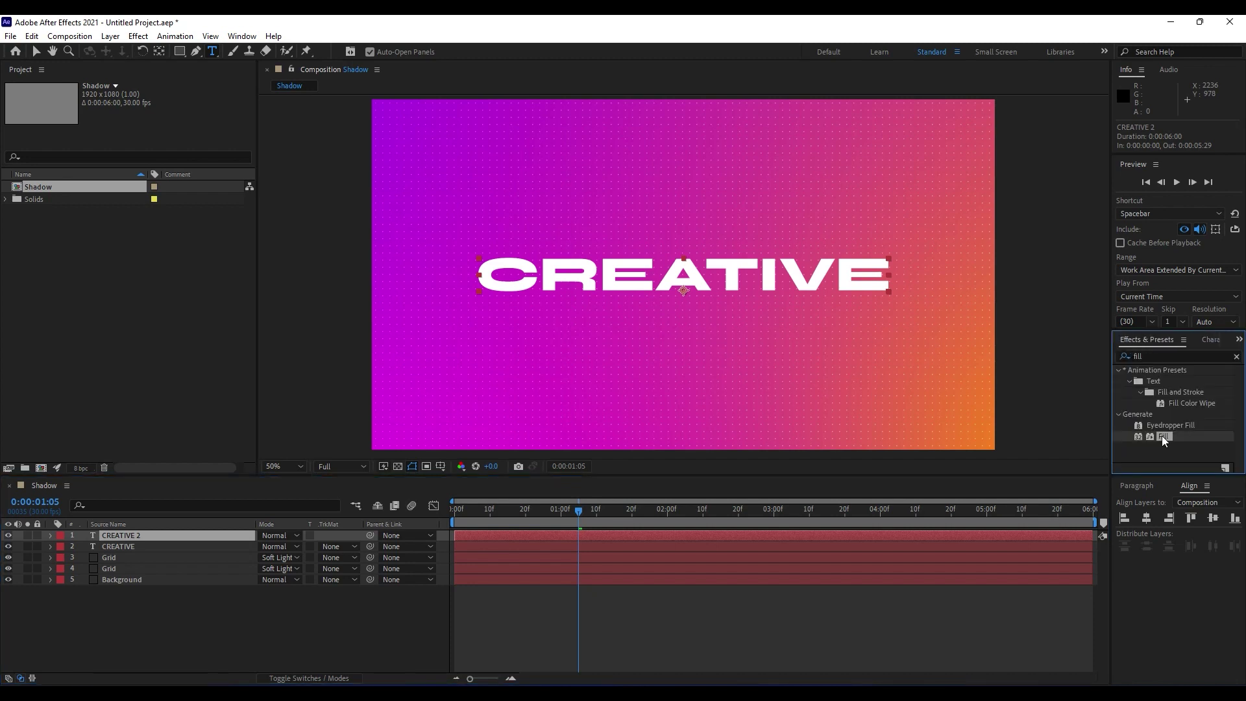
pyautogui.moveTo(1165, 436); pyautogui.dragTo(138, 536)
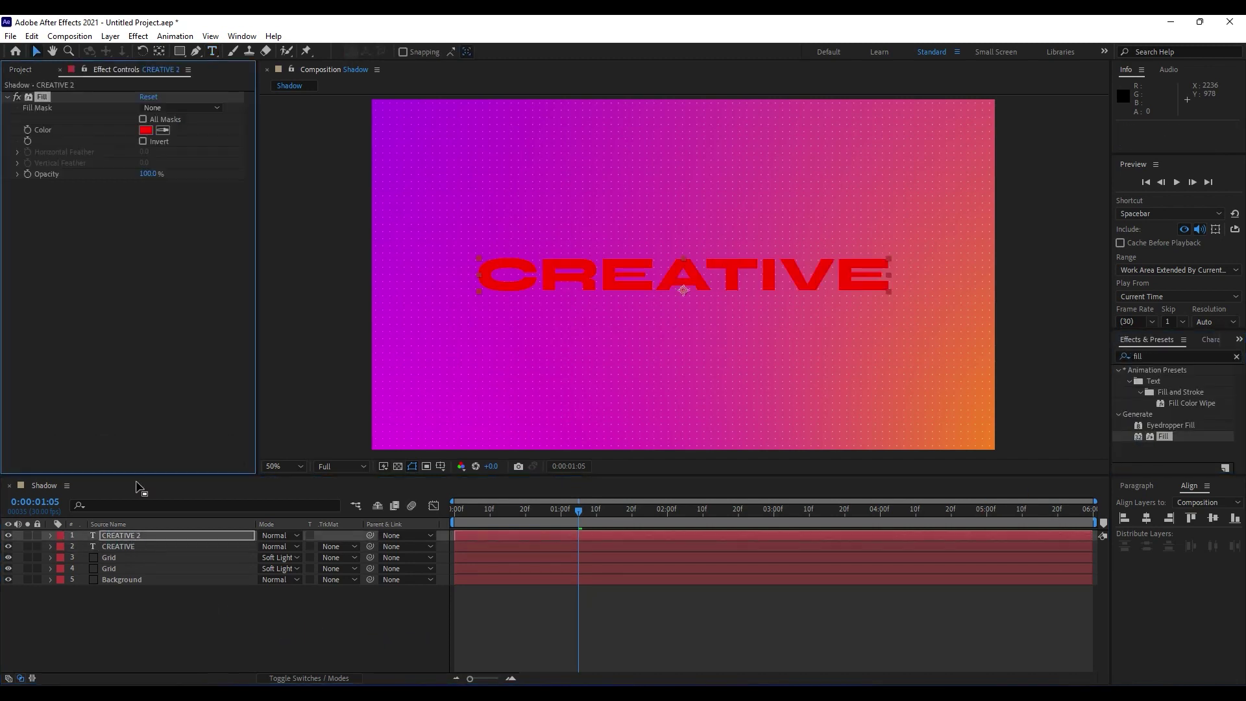
# Step: Set the Fill color of the CREATIVE 2 layer to black (000000)
pyautogui.click(145, 131)
pyautogui.moveTo(368, 526); pyautogui.dragTo(304, 613)
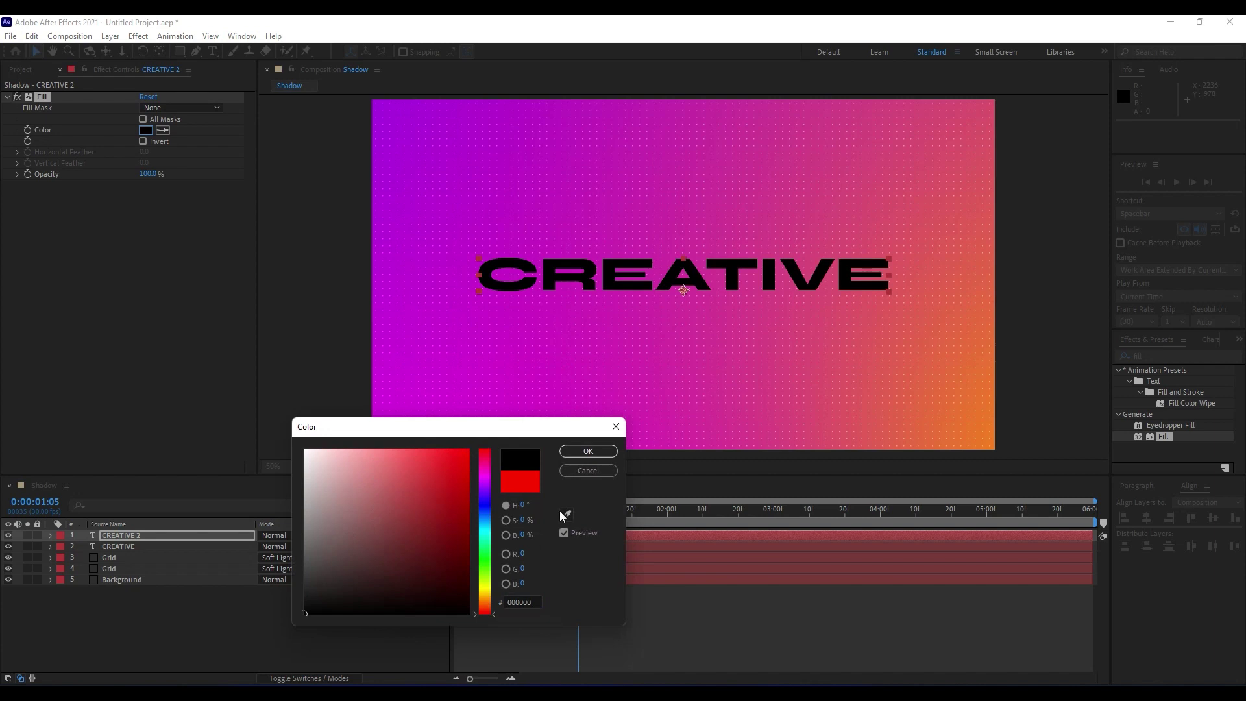
pyautogui.click(589, 452)
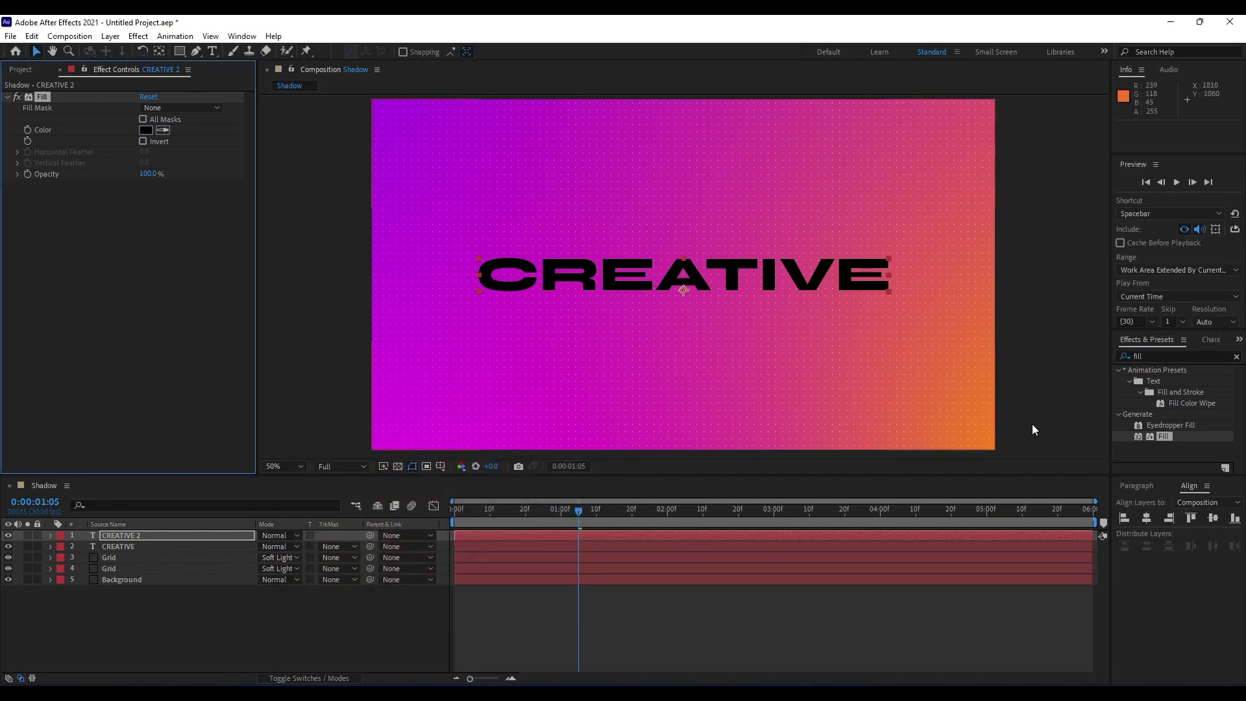
# Step: Find the CC Radial Fast Blur effect and apply it to the CREATIVE 2 layer
pyautogui.click(1167, 357)
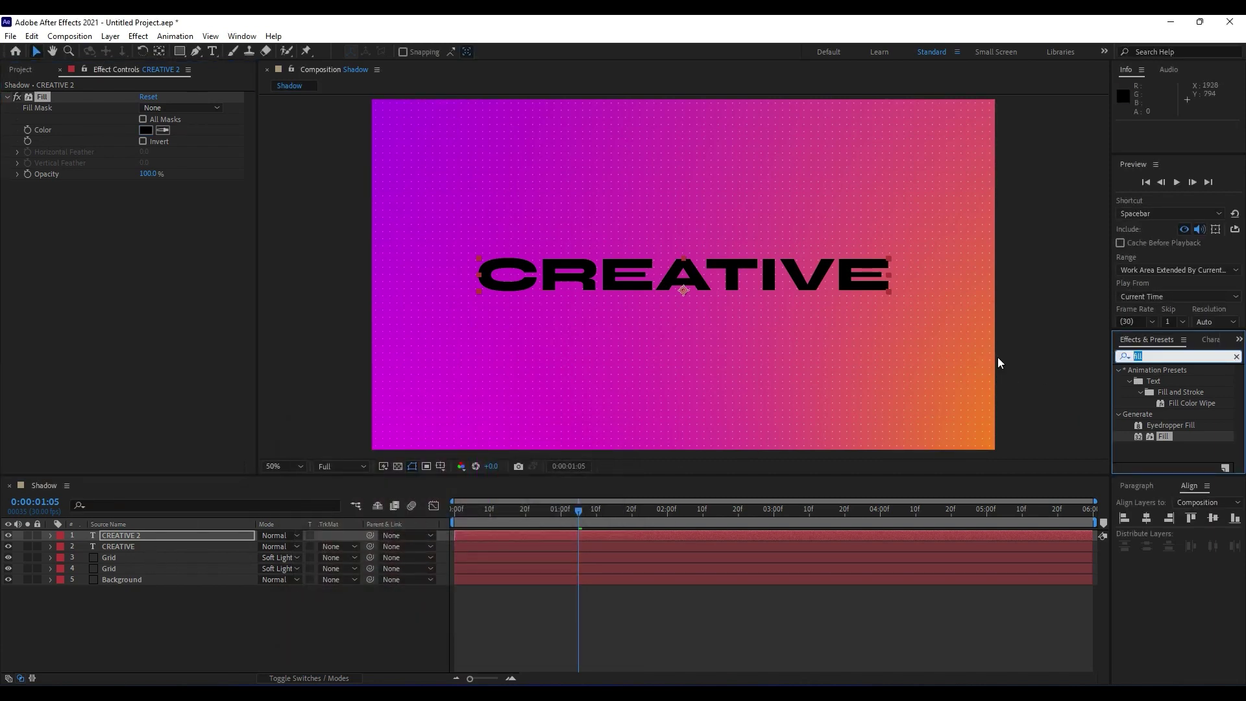
pyautogui.write('radial')
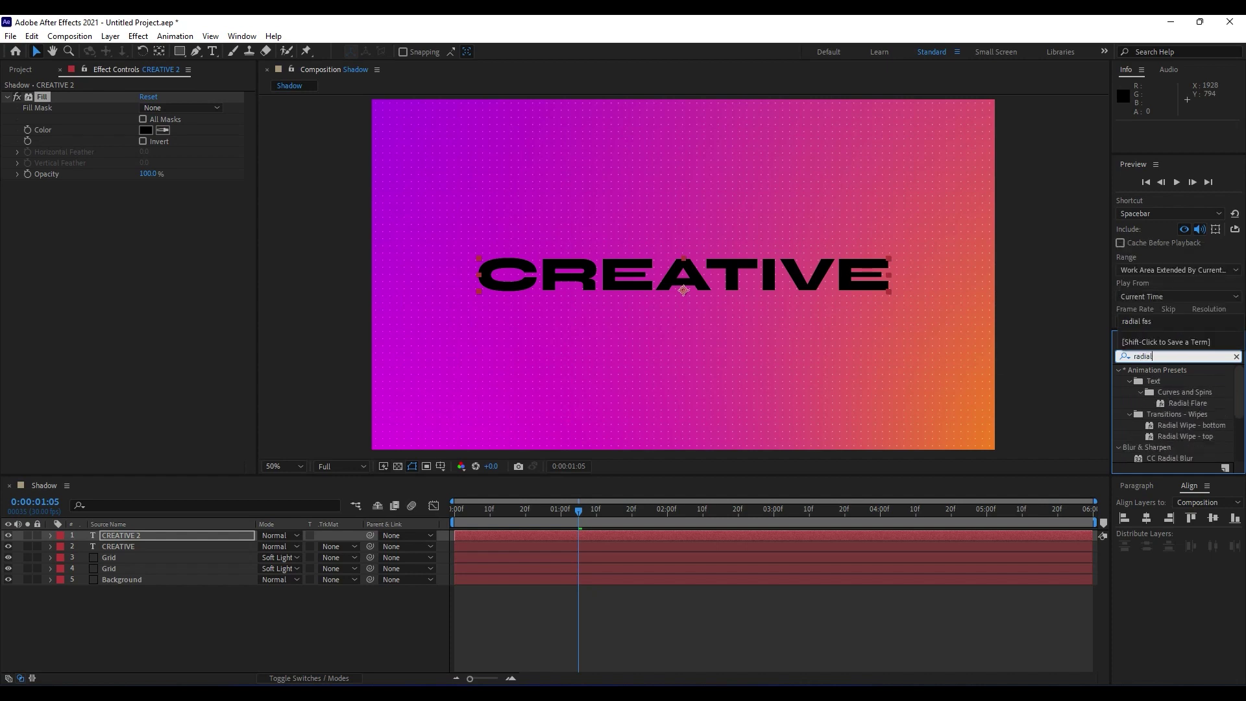
pyautogui.write(' fas')
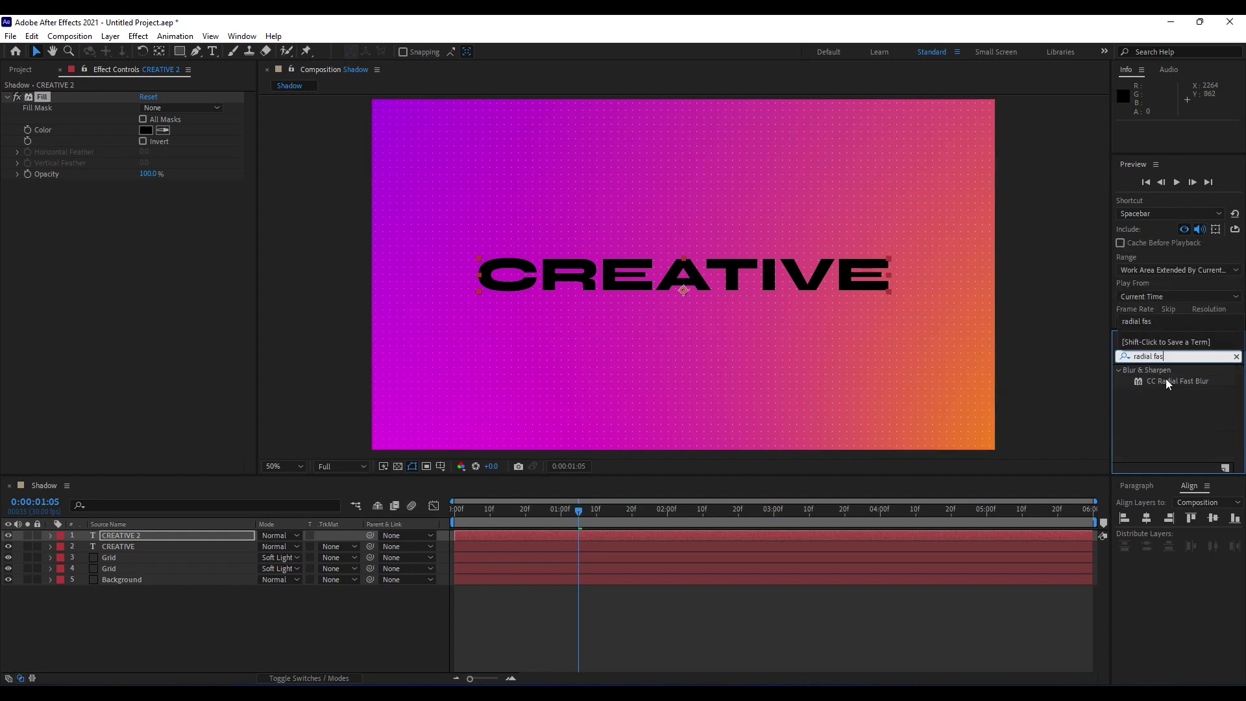
pyautogui.moveTo(1166, 380); pyautogui.dragTo(148, 325)
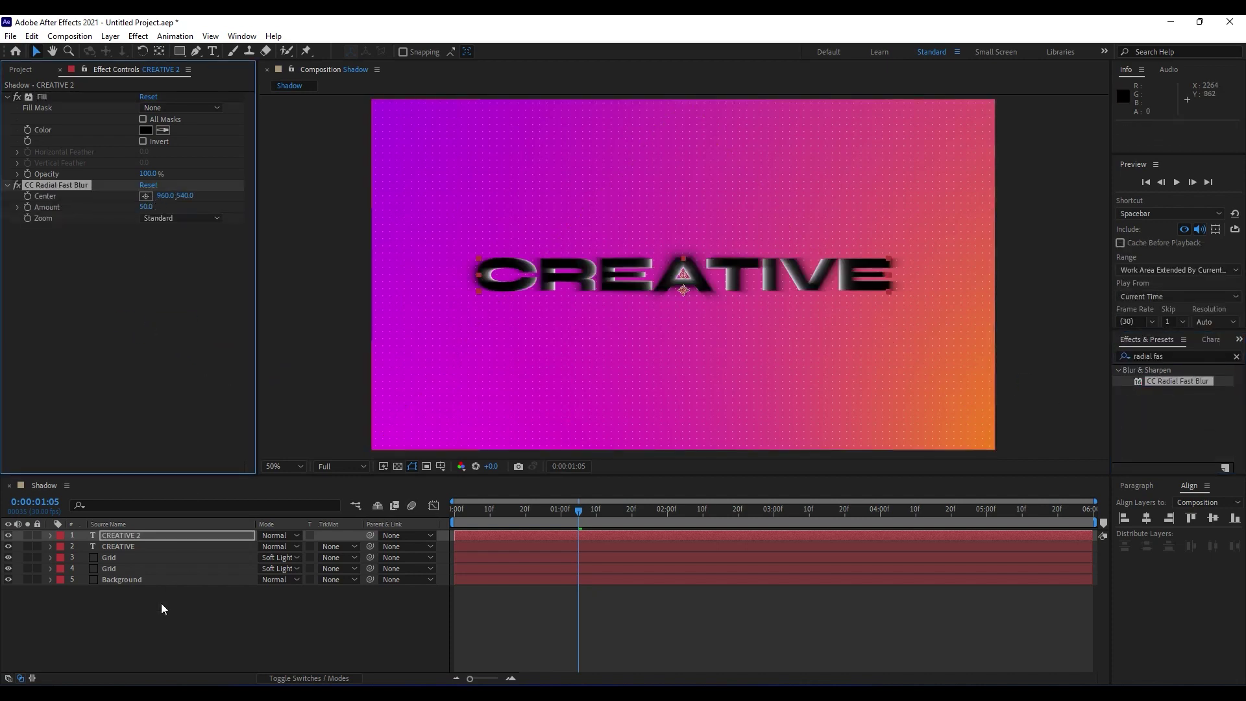
# Step: Move the CREATIVE 2 layer directly beneath the CREATIVE layer and scrub through the text reveal
pyautogui.click(119, 535)
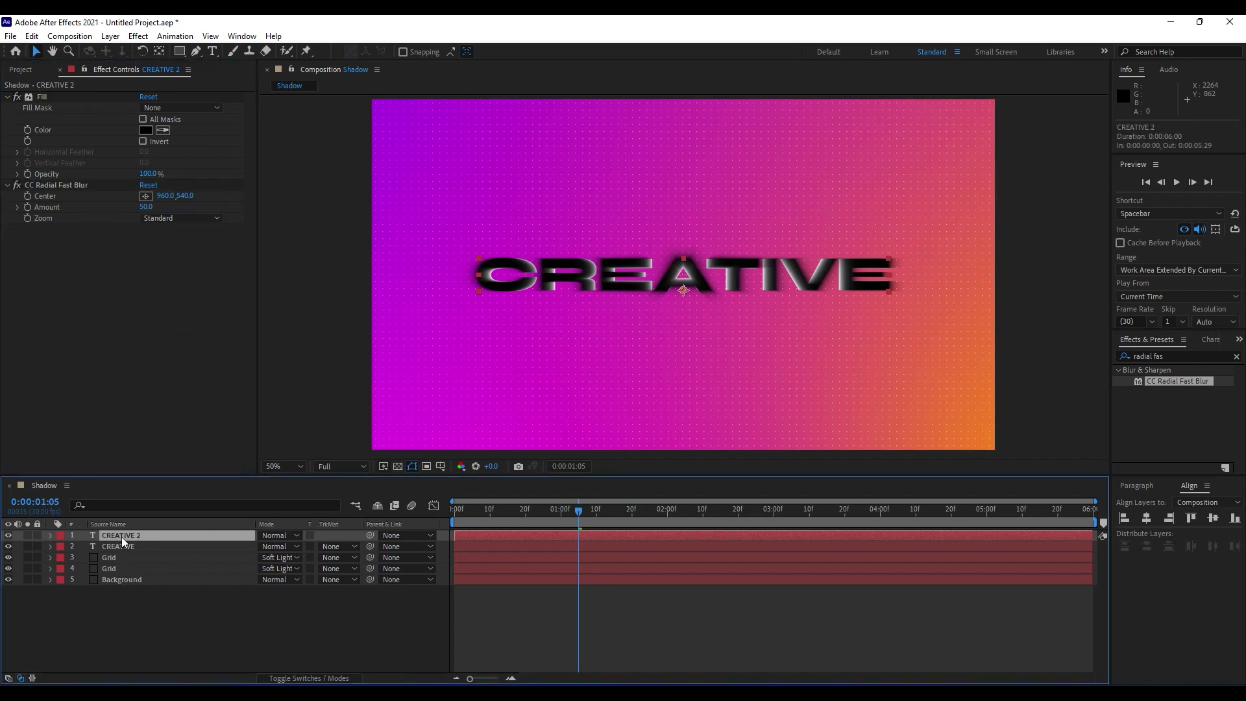
pyautogui.moveTo(122, 536); pyautogui.dragTo(122, 551)
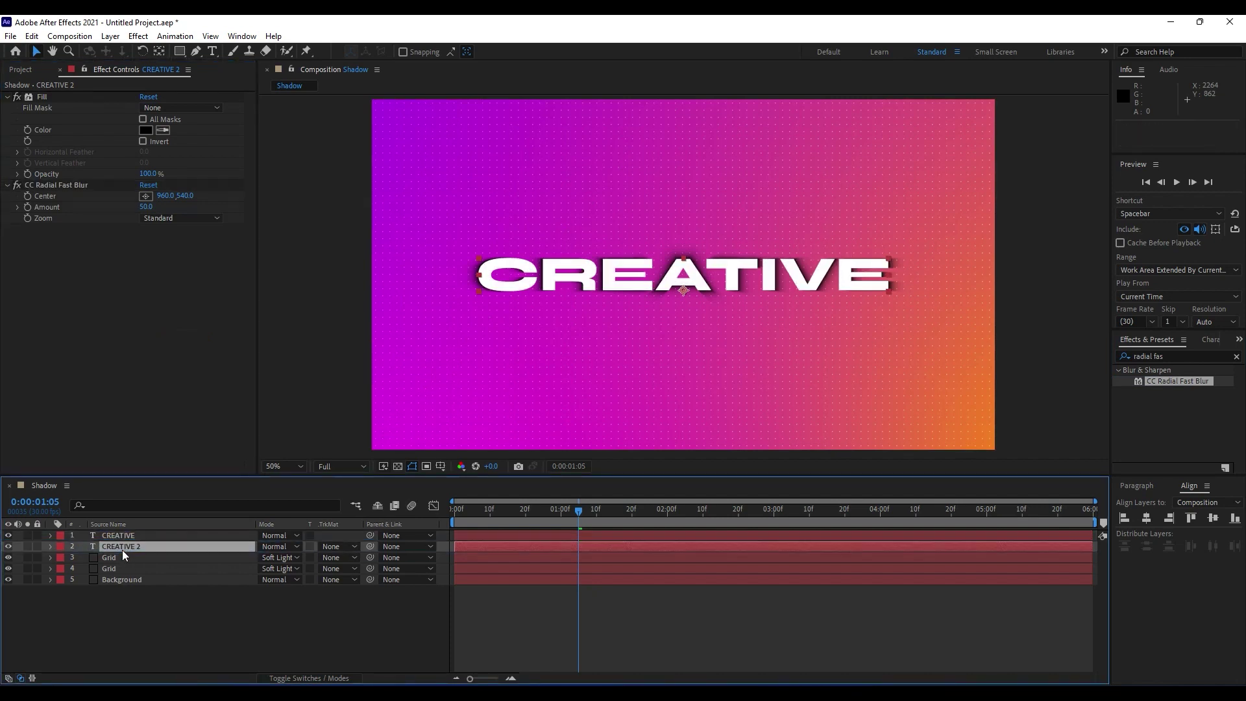
pyautogui.moveTo(508, 515)
pyautogui.mouseDown()
pyautogui.moveTo(463, 523)
pyautogui.moveTo(594, 525)
pyautogui.moveTo(474, 536)
pyautogui.moveTo(557, 537)
pyautogui.mouseUp()
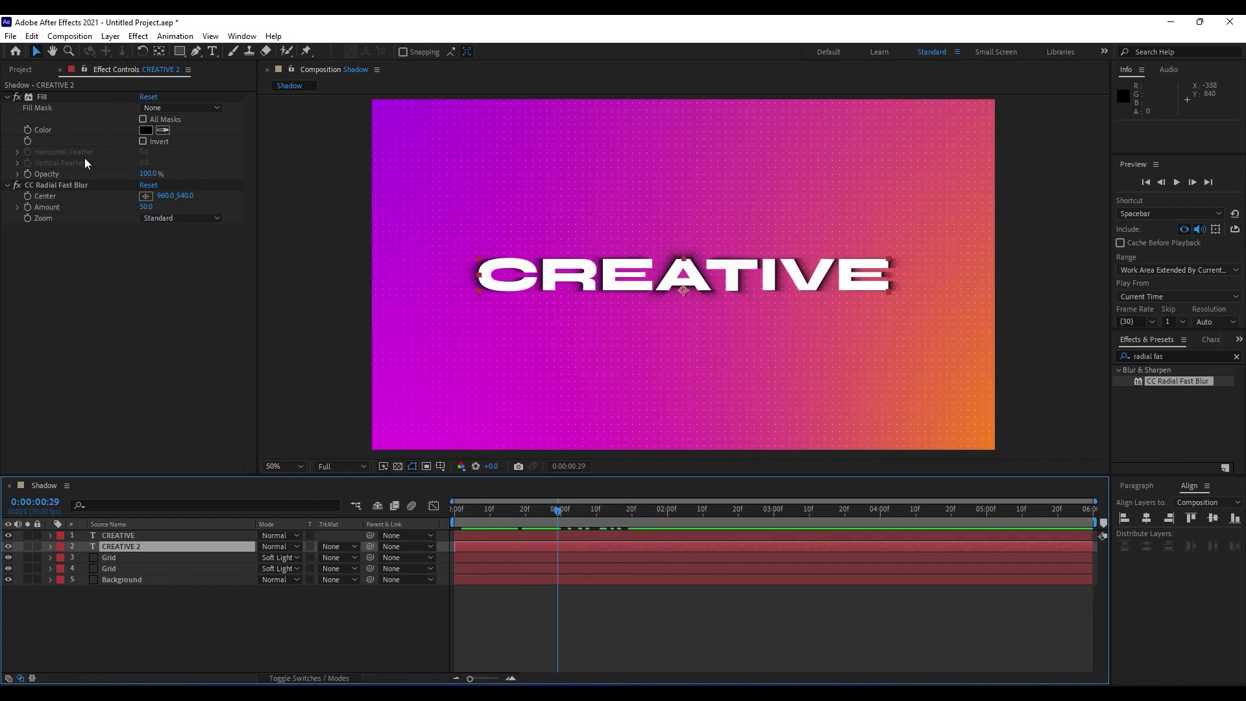
# Step: Move the CC Radial Fast Blur center to the upper left of the text, at about 240, 294
pyautogui.click(49, 185)
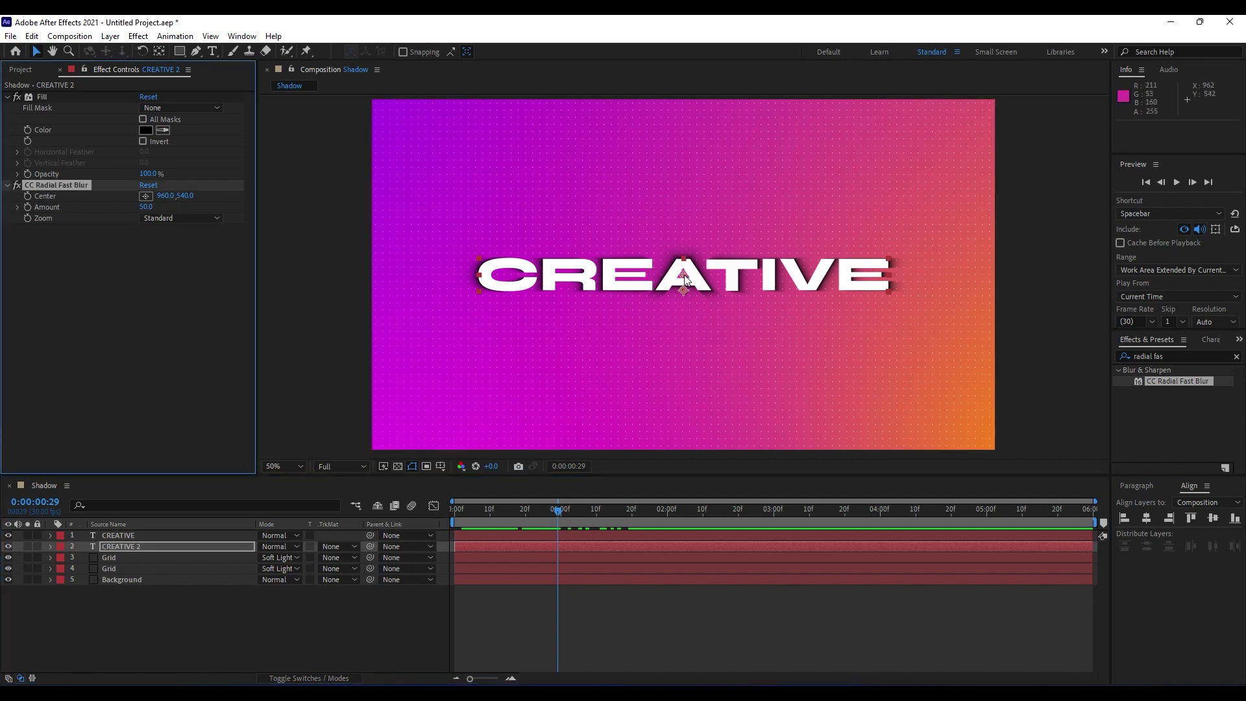
pyautogui.scroll(2, 685, 278)
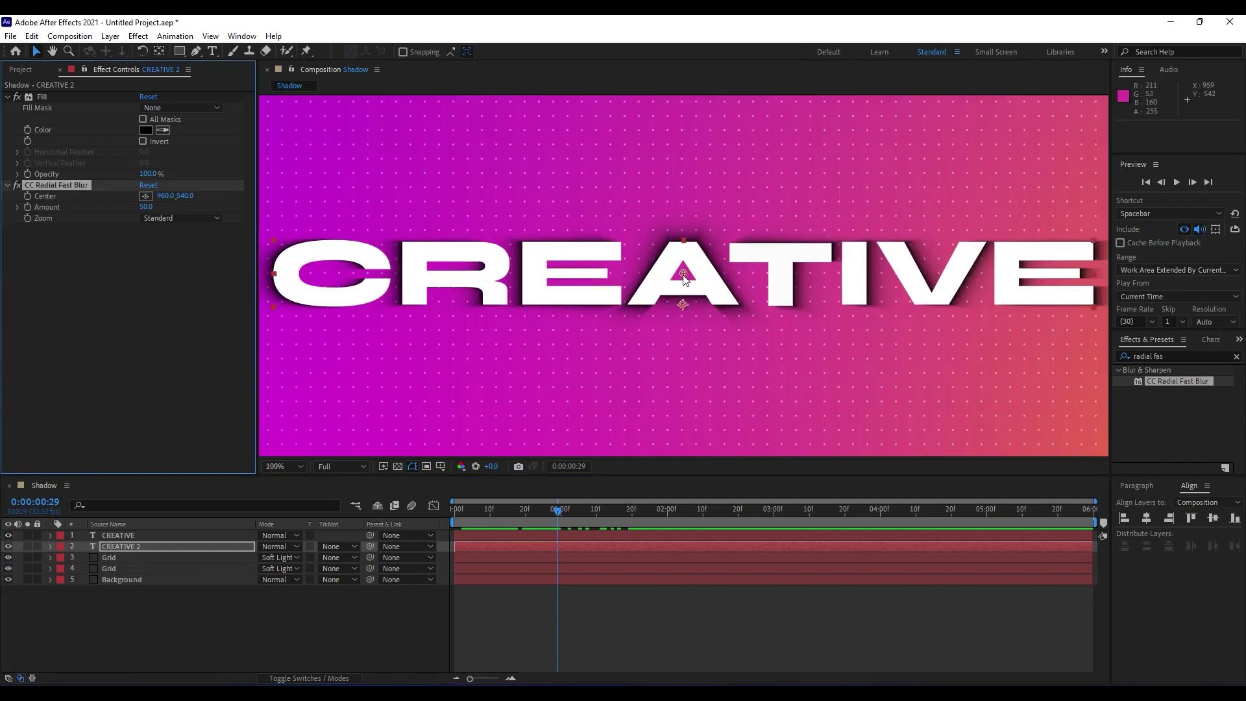
pyautogui.scroll(-2, 685, 278)
pyautogui.moveTo(685, 277)
pyautogui.mouseDown()
pyautogui.moveTo(497, 235)
pyautogui.moveTo(455, 219)
pyautogui.moveTo(451, 195)
pyautogui.mouseUp()
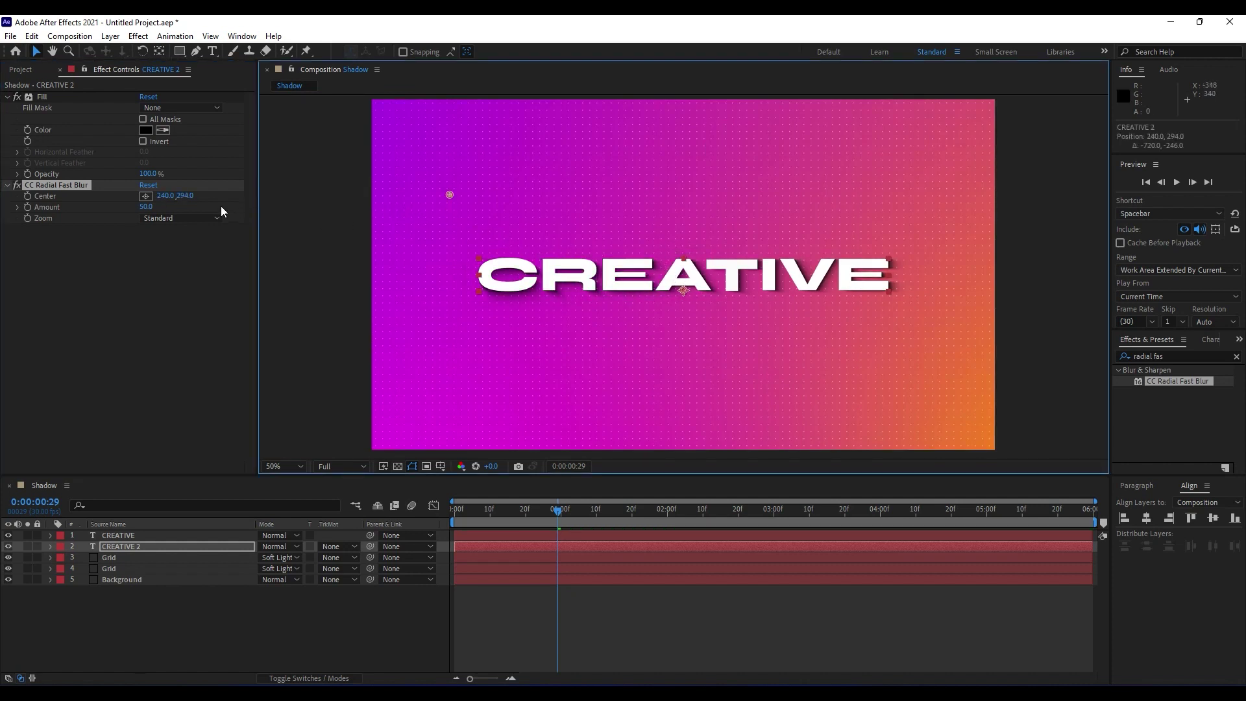
# Step: Set the CC Radial Fast Blur amount to 85 and preview the shadowed text animation from the start
pyautogui.moveTo(147, 206); pyautogui.dragTo(180, 221)
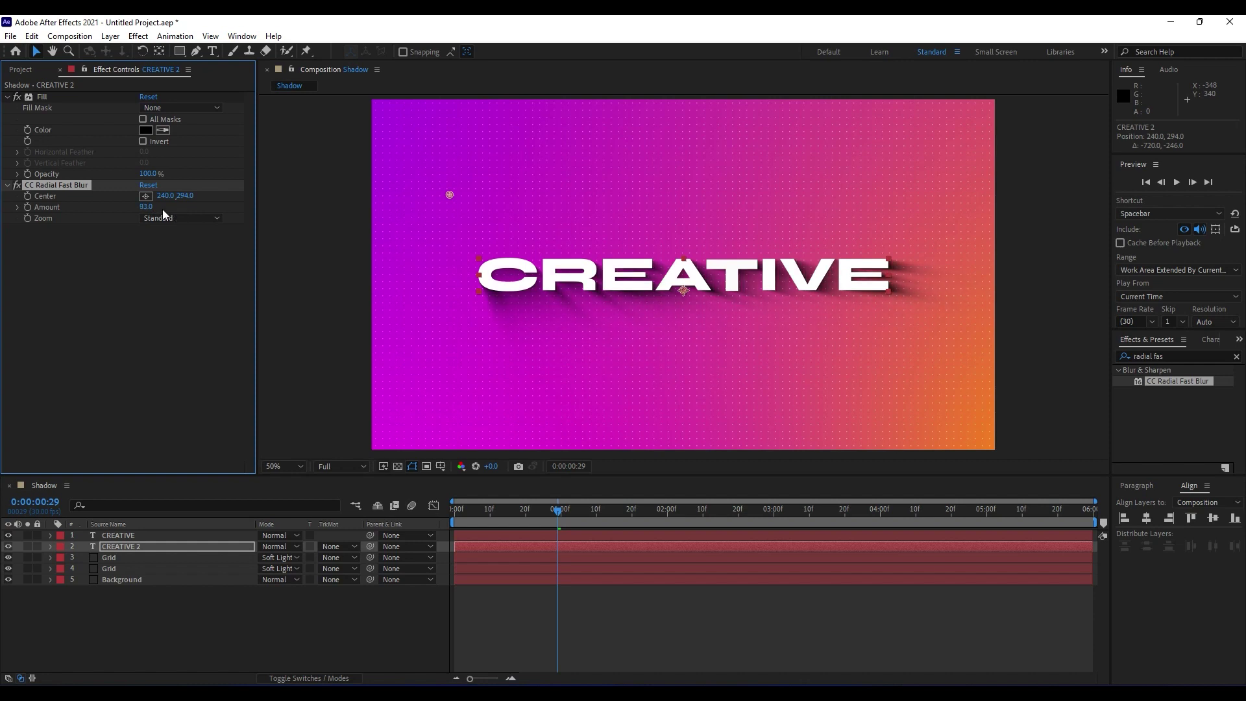
pyautogui.click(147, 207)
pyautogui.write('85')
pyautogui.press('Return')
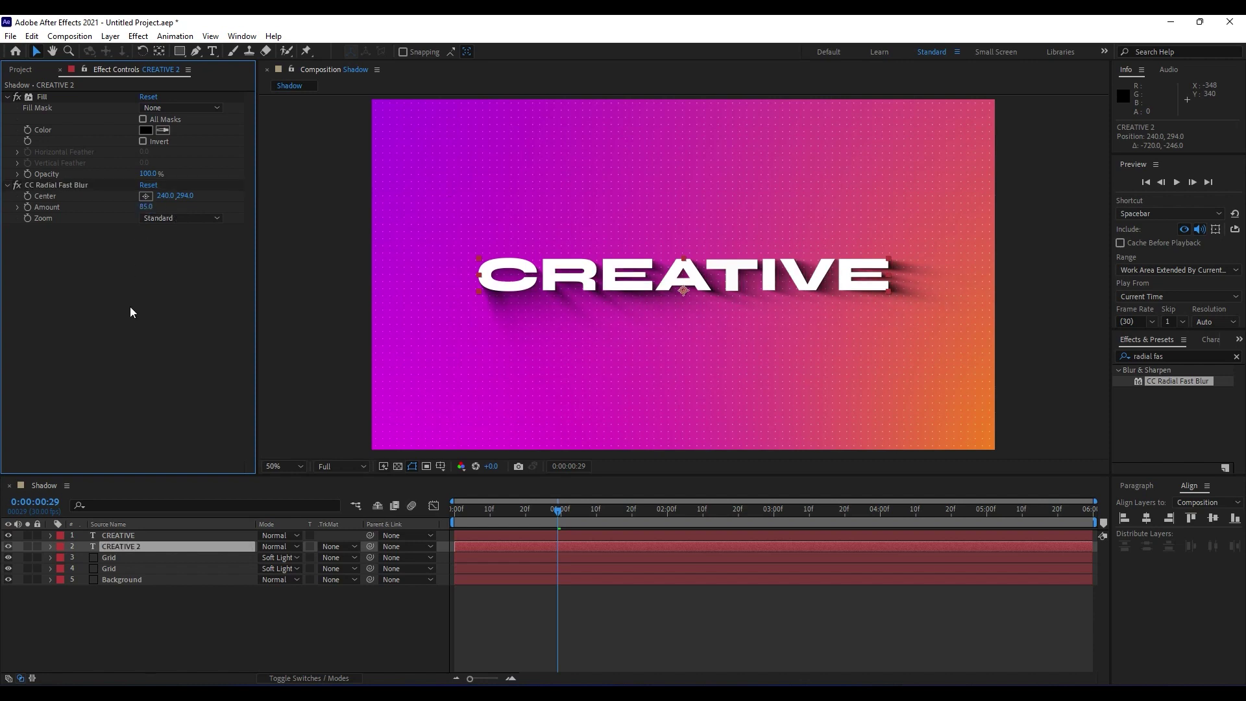
pyautogui.press('space')
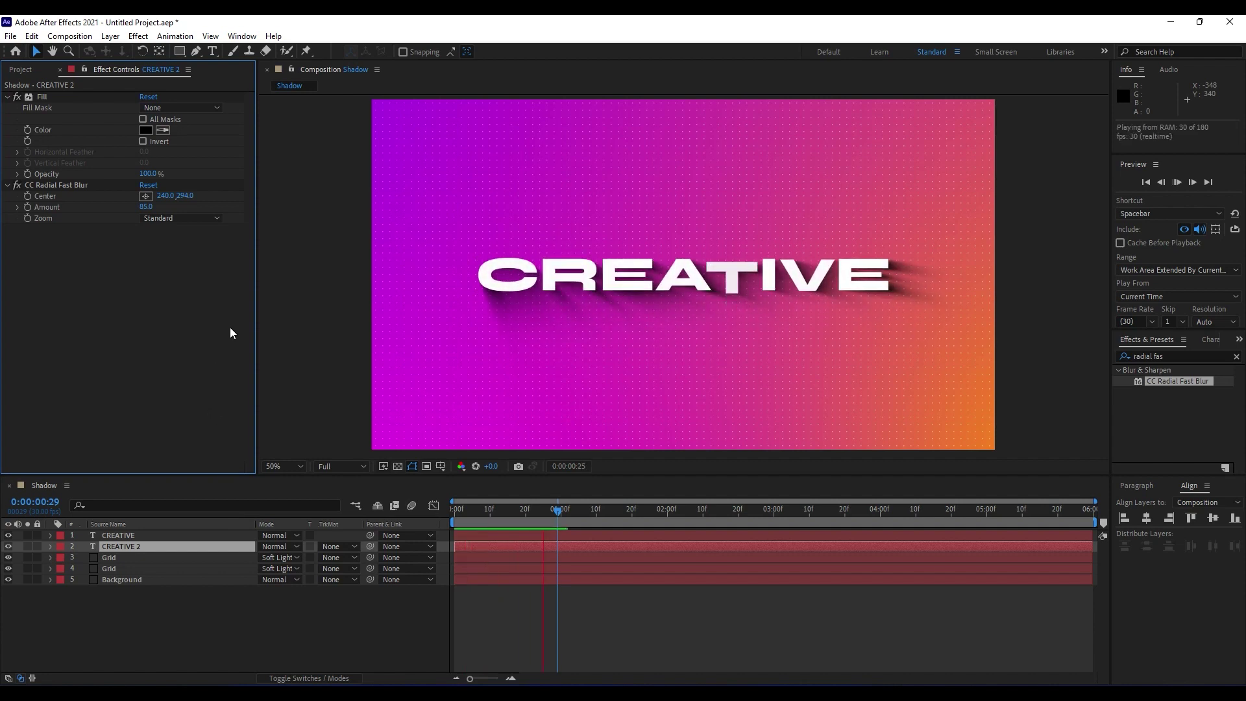
pyautogui.moveTo(463, 514); pyautogui.dragTo(442, 533)
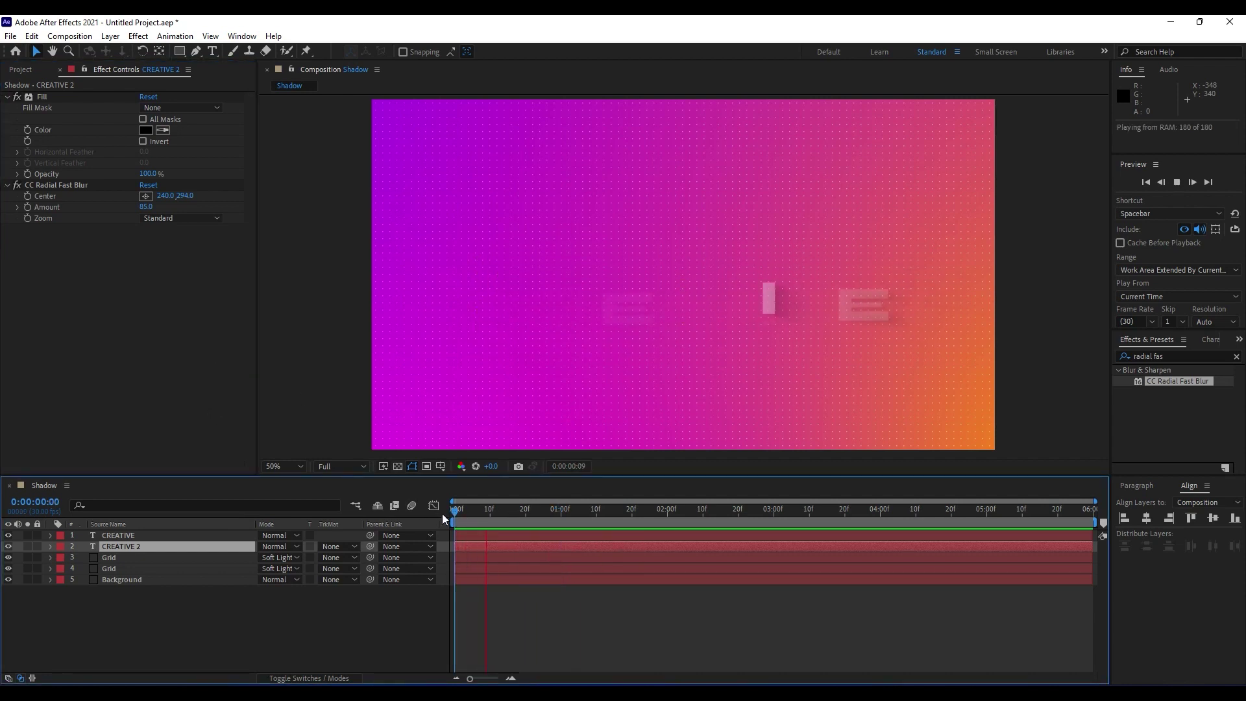
pyautogui.press('space')
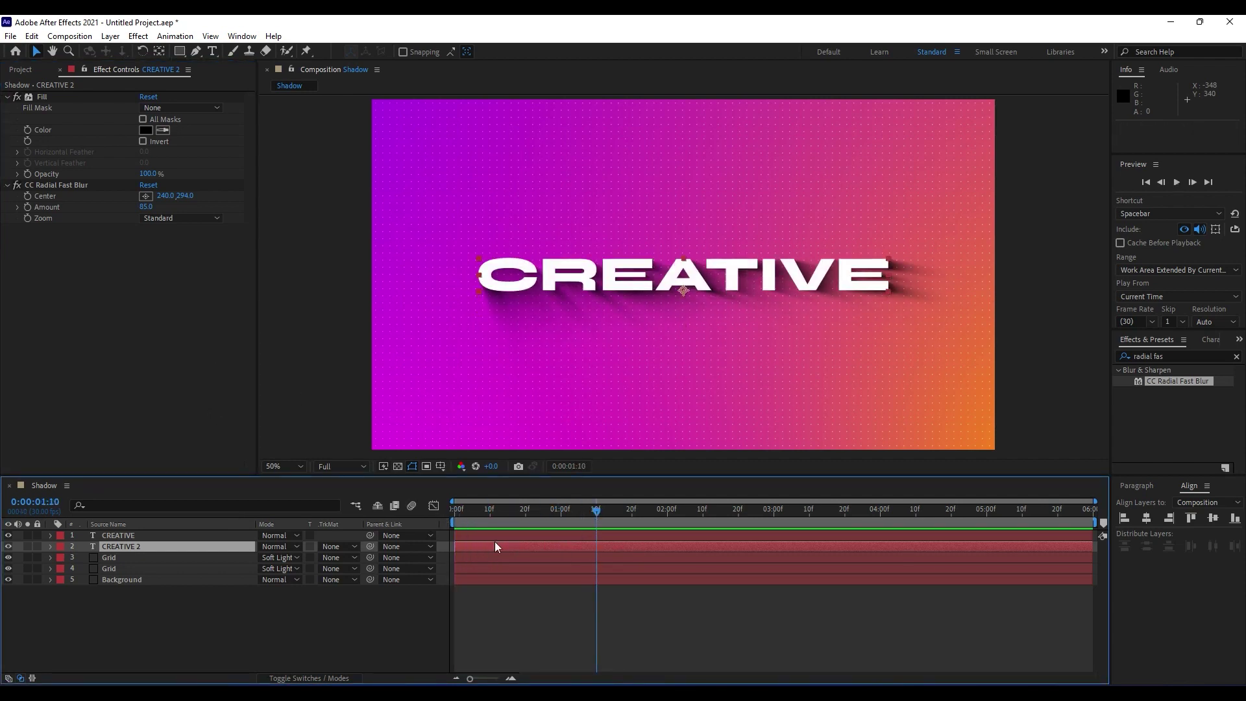
# Step: Expand the Text properties of CREATIVE and CREATIVE 2 to expose both Source Text properties, collapsing the animator details
pyautogui.click(52, 536)
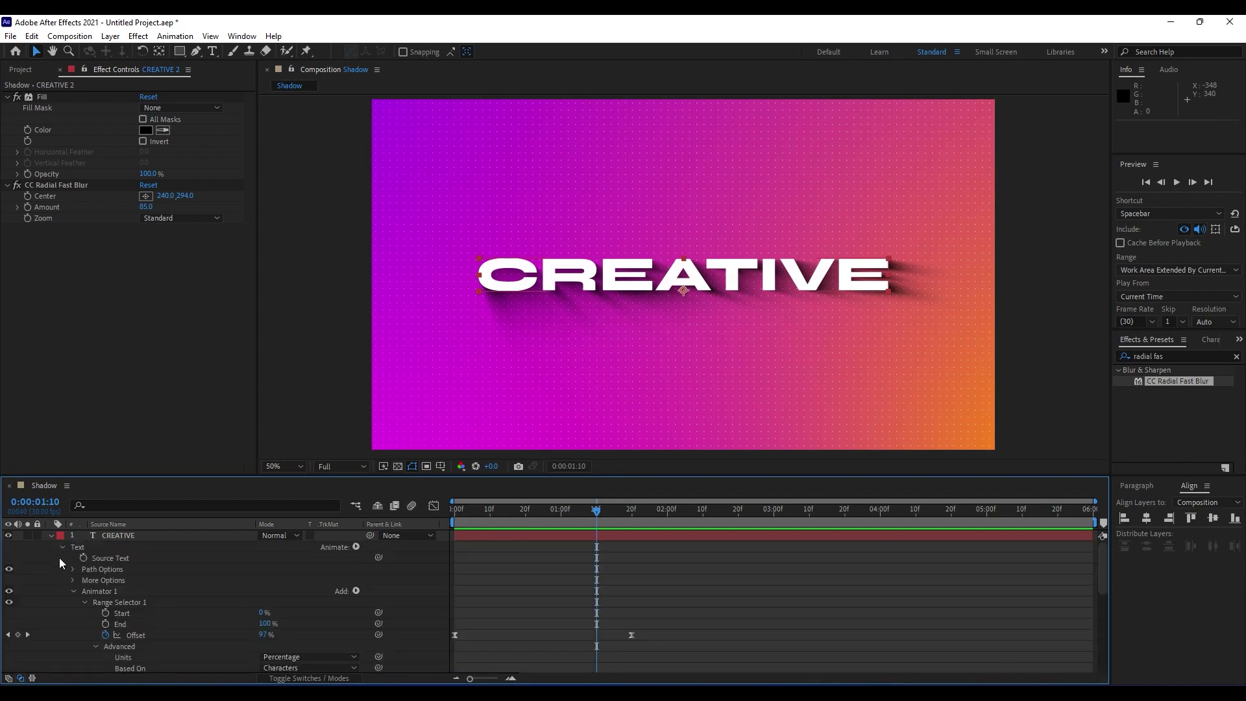
pyautogui.click(63, 547)
pyautogui.click(52, 568)
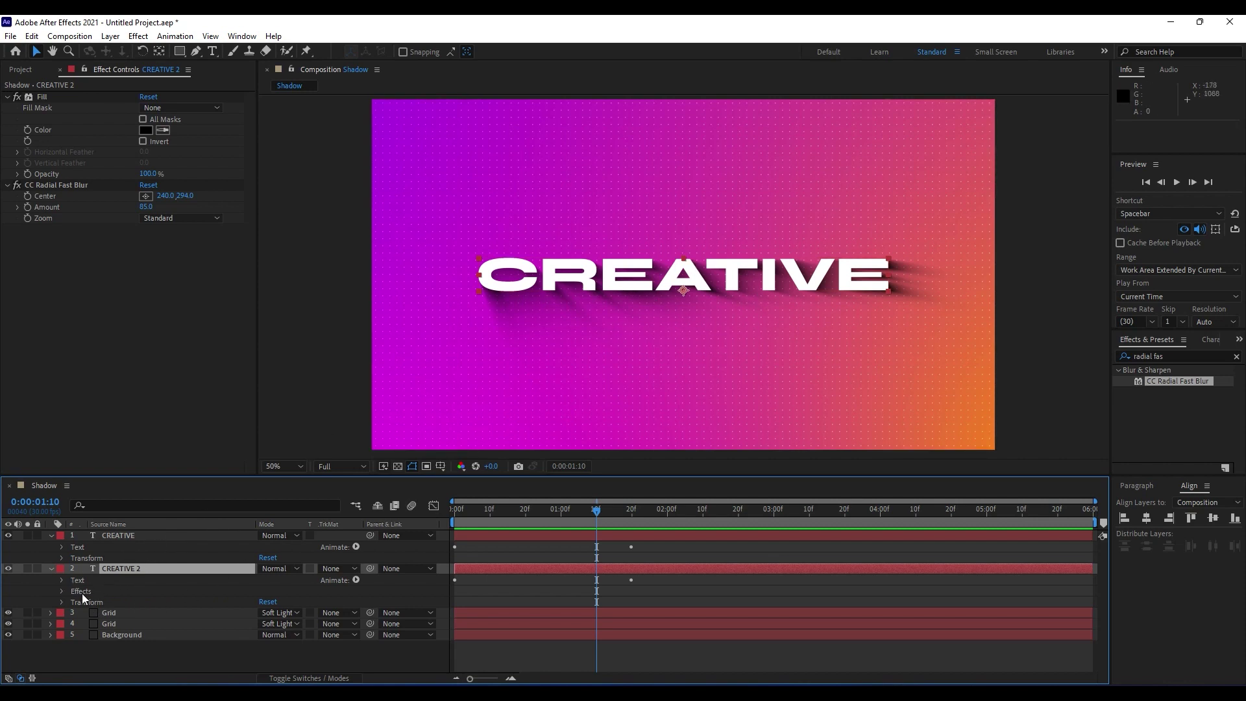
pyautogui.click(61, 580)
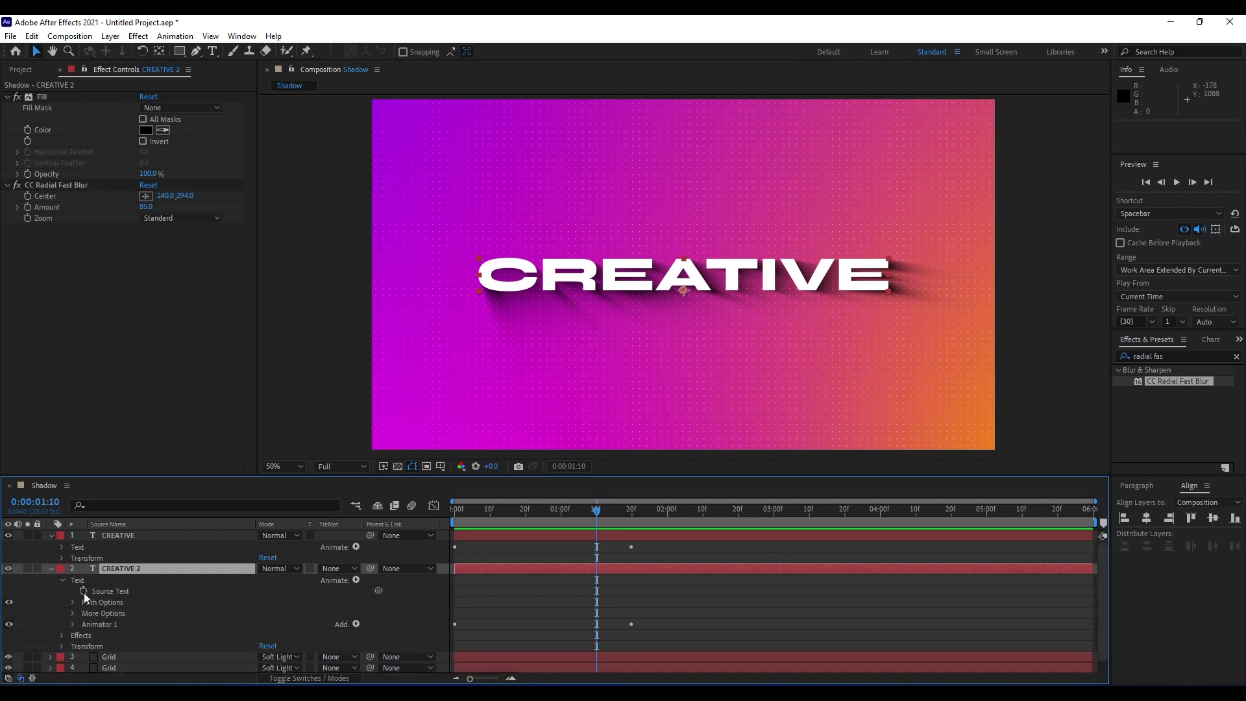
pyautogui.keyDown('ctrl'); pyautogui.click(62, 547); pyautogui.keyUp('ctrl')
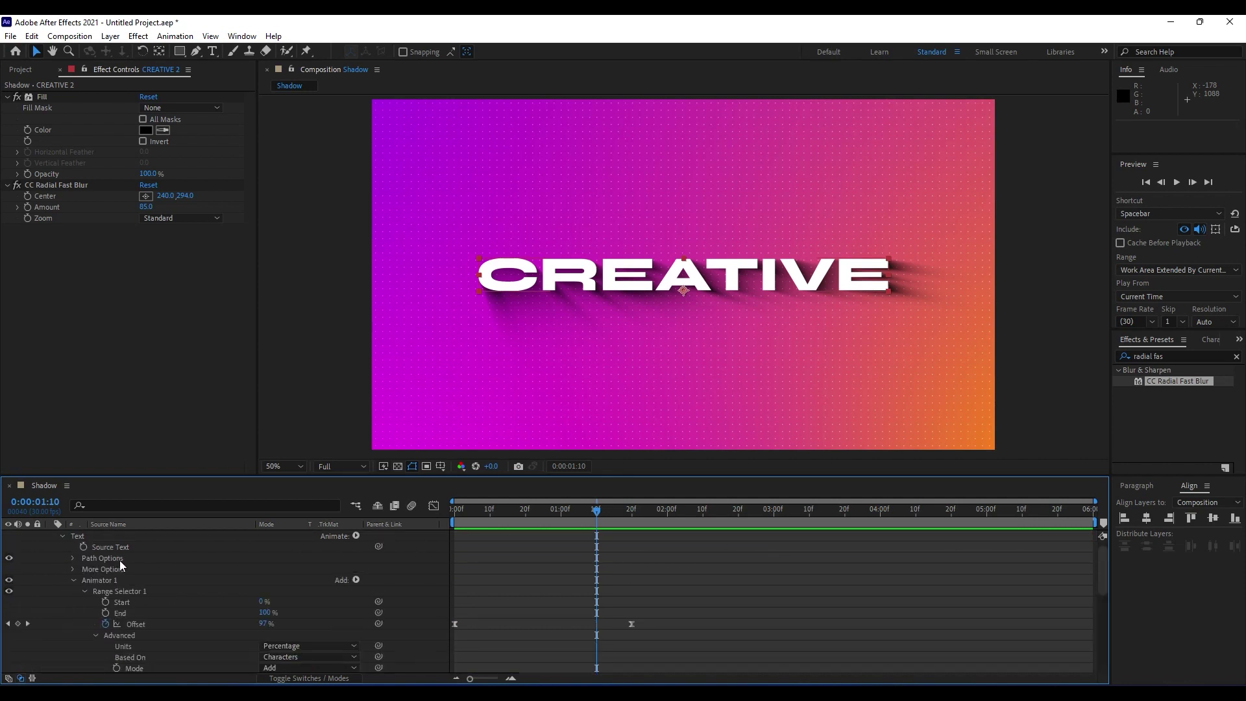
pyautogui.click(72, 579)
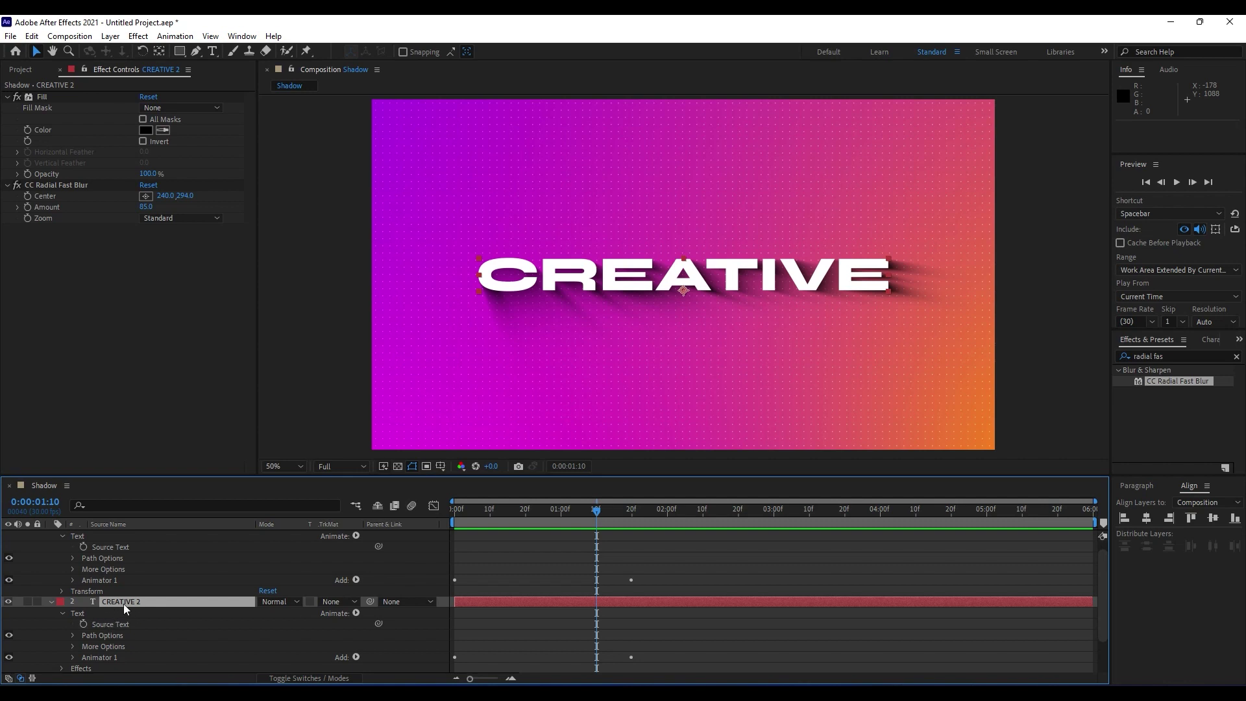
# Step: Link CREATIVE 2's Source Text to the CREATIVE layer's Source Text with an expression, and collapse both layers
pyautogui.keyDown('alt'); pyautogui.click(83, 624); pyautogui.keyUp('alt')
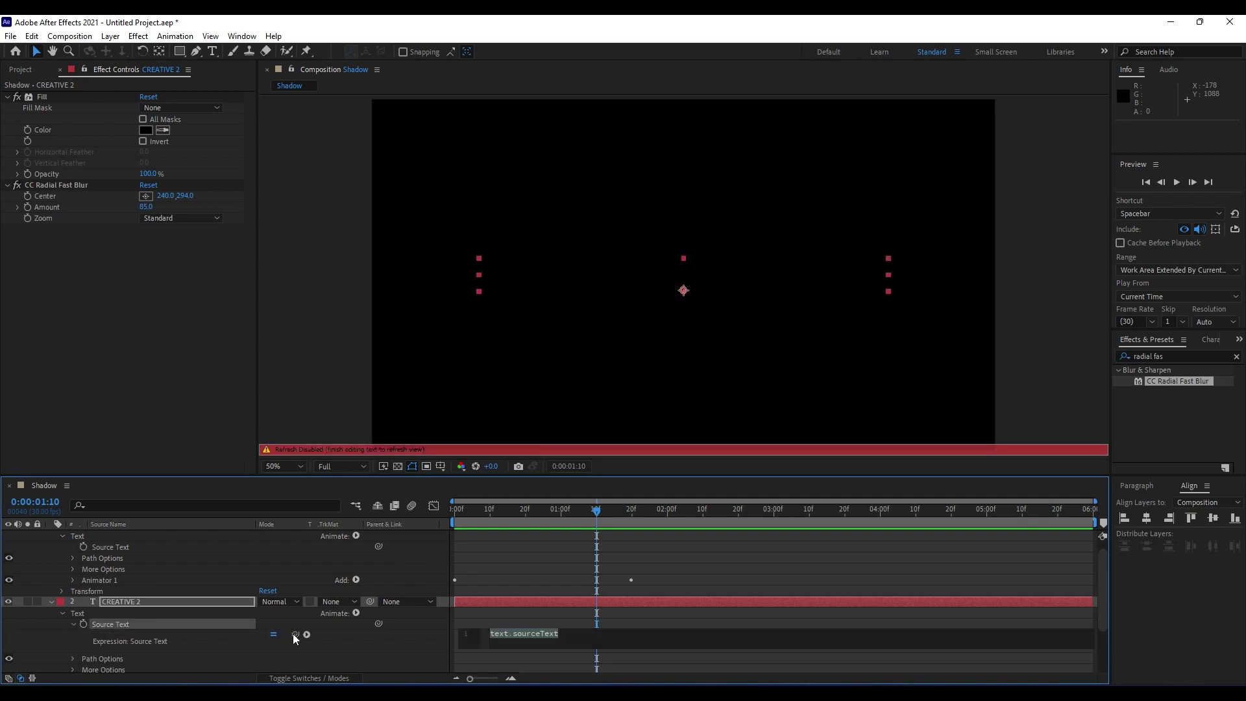
pyautogui.moveTo(295, 634); pyautogui.dragTo(103, 546)
pyautogui.scroll(1, 43, 576)
pyautogui.click(50, 536)
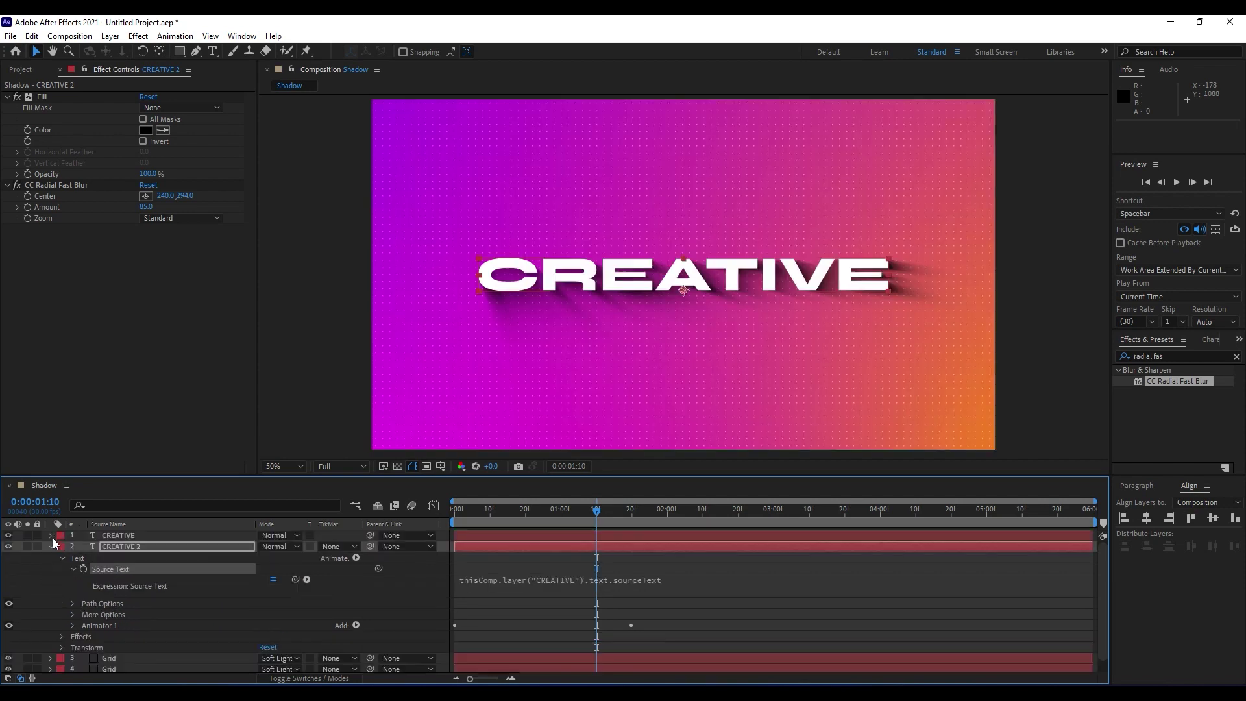
pyautogui.click(52, 547)
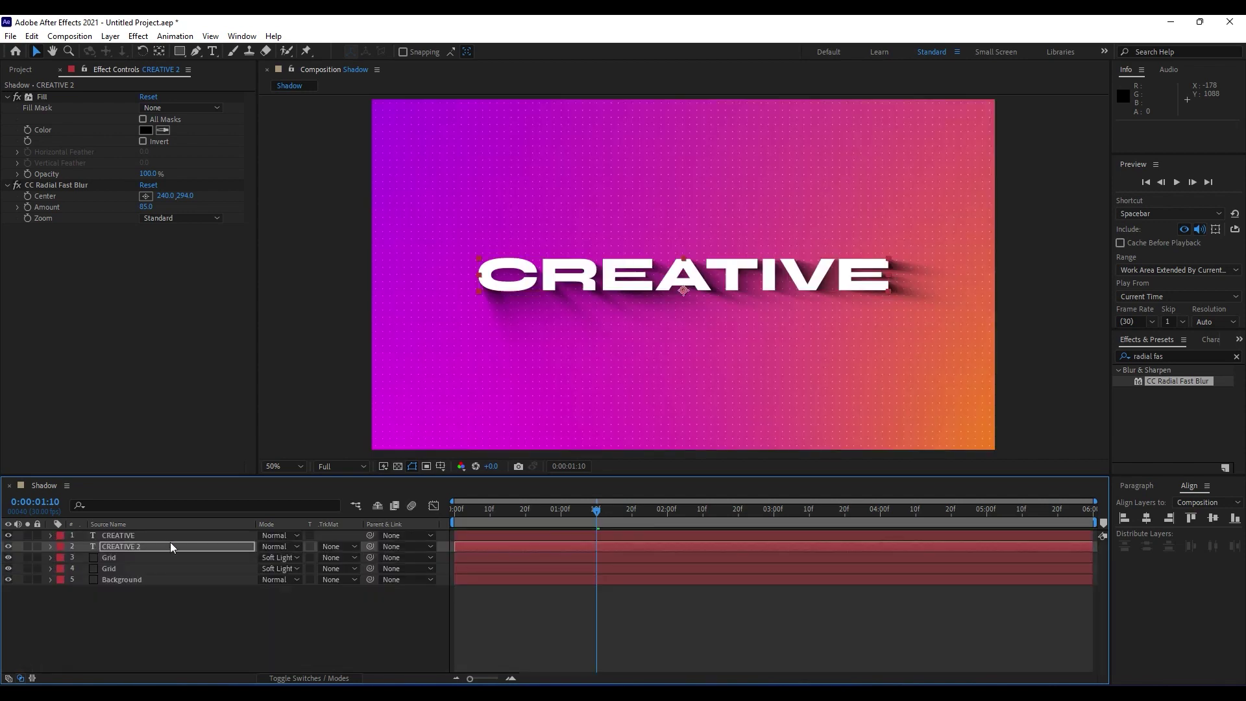
# Step: Try replacing the CREATIVE layer's text with SOFTONI, and scrub through the timeline to check the linked shadow
pyautogui.click(122, 536)
pyautogui.hotkey('ctrl', 't')
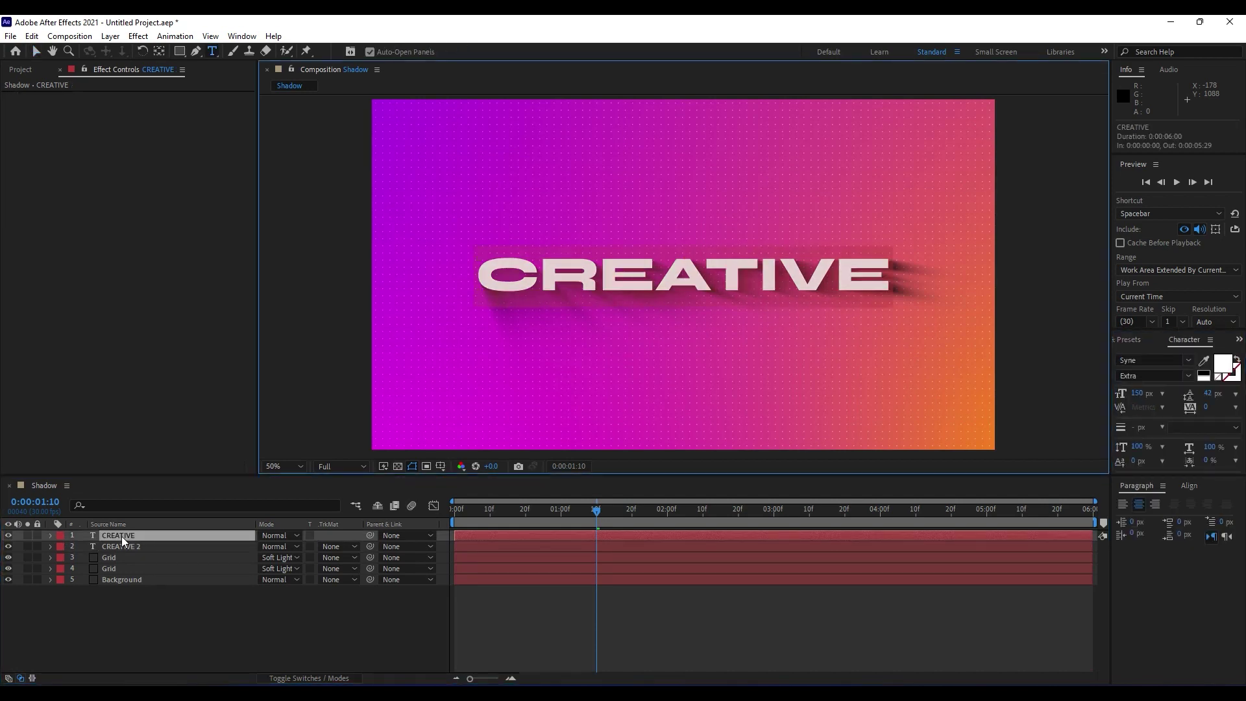
pyautogui.write('SOFTONI')
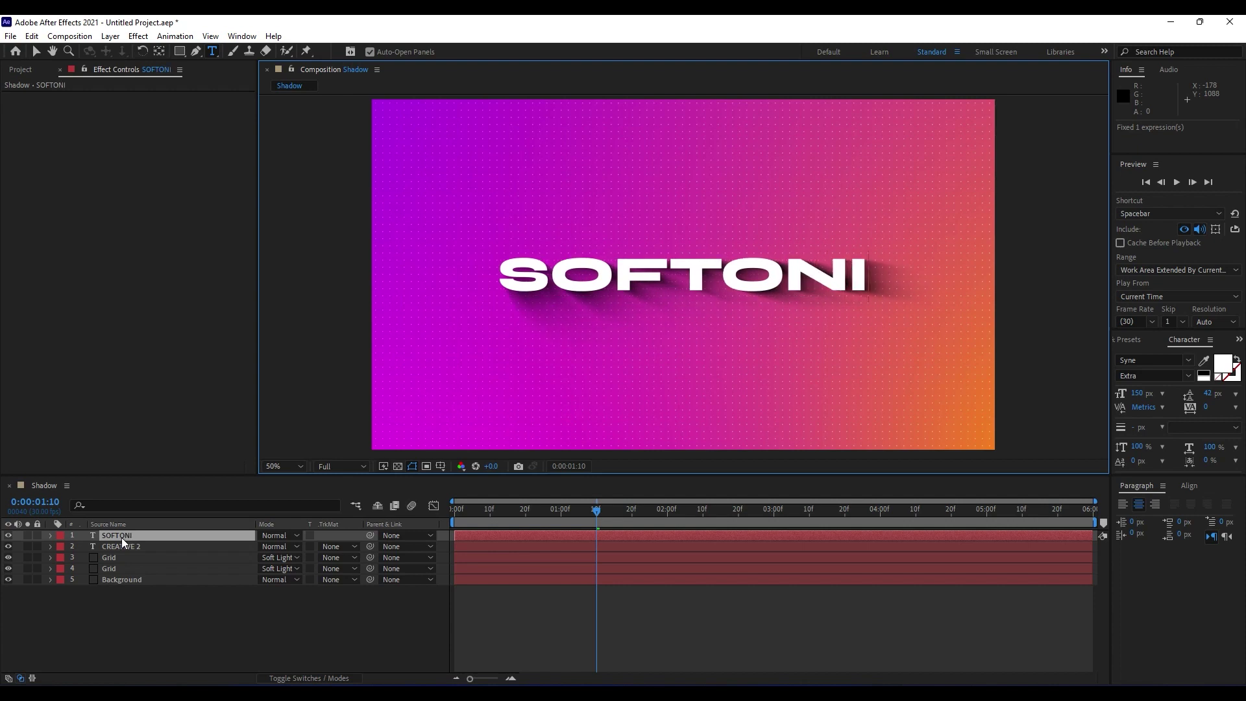
pyautogui.click(181, 661)
pyautogui.click(117, 549)
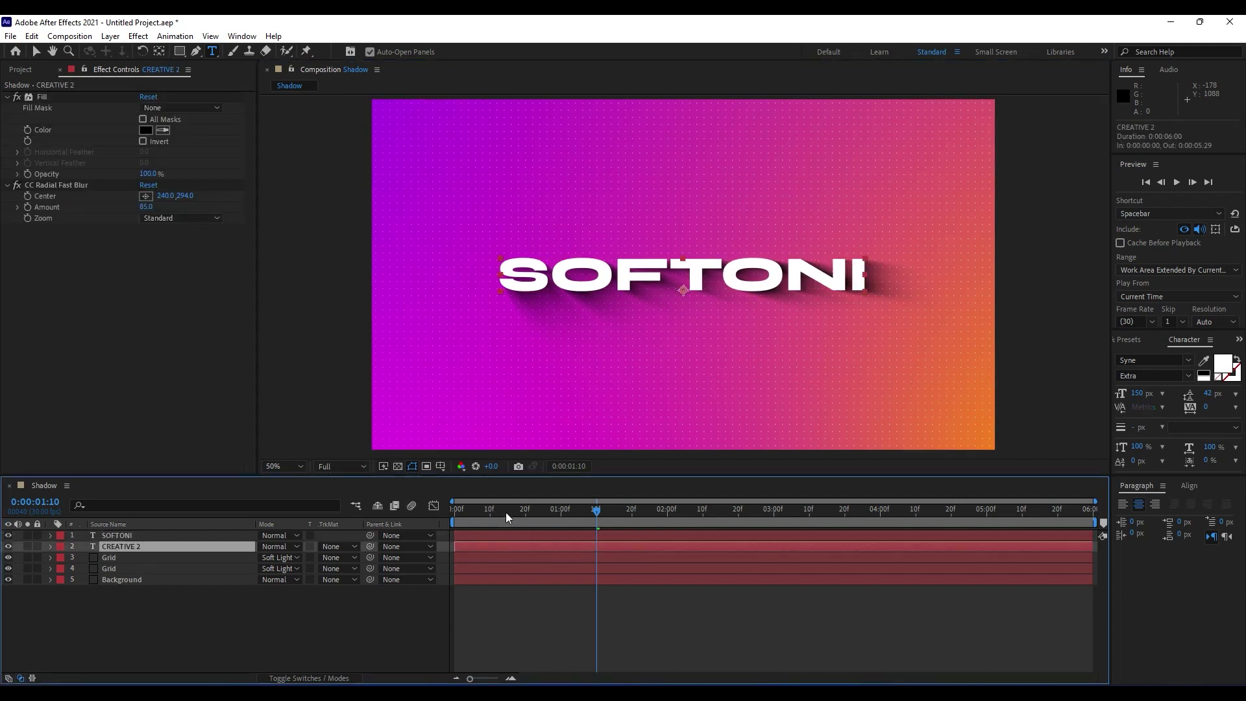
pyautogui.moveTo(505, 512); pyautogui.dragTo(578, 519)
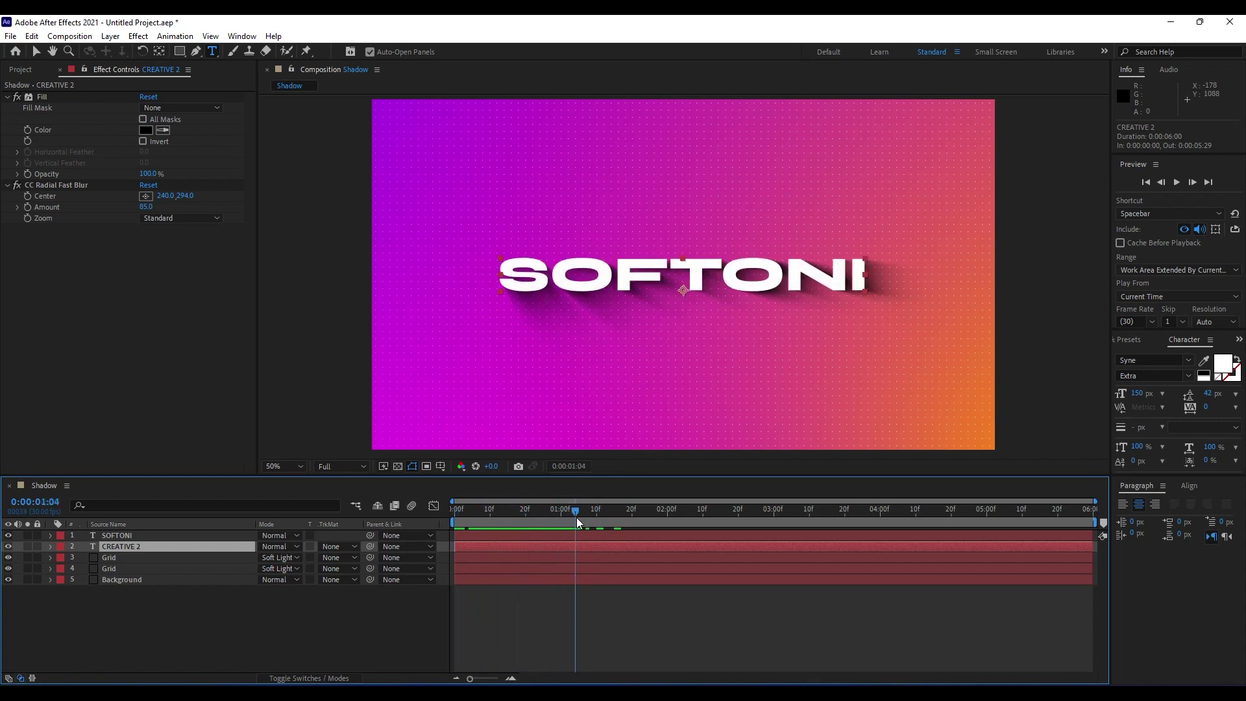
pyautogui.click(167, 620)
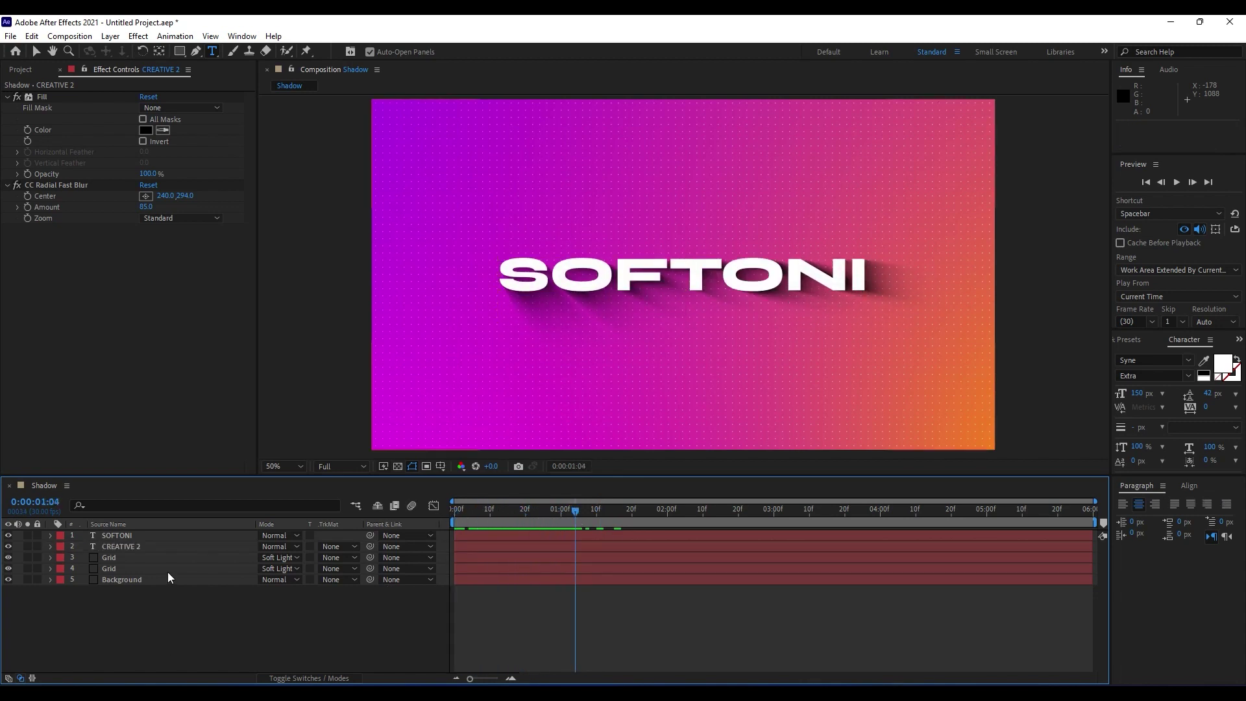
# Step: Undo the text replacement on the top layer, scrub through the reveal and deselect all layers
pyautogui.hotkey('ctrl', 'z')
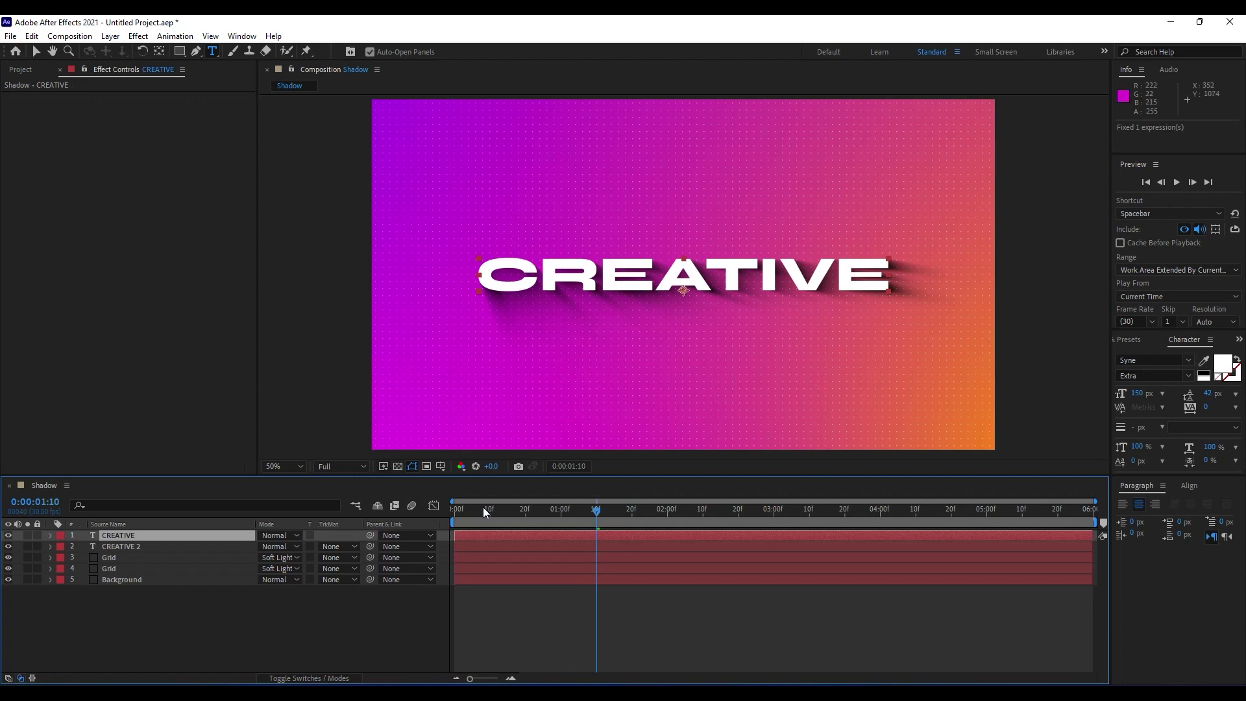
pyautogui.moveTo(500, 513); pyautogui.dragTo(611, 516)
pyautogui.click(269, 628)
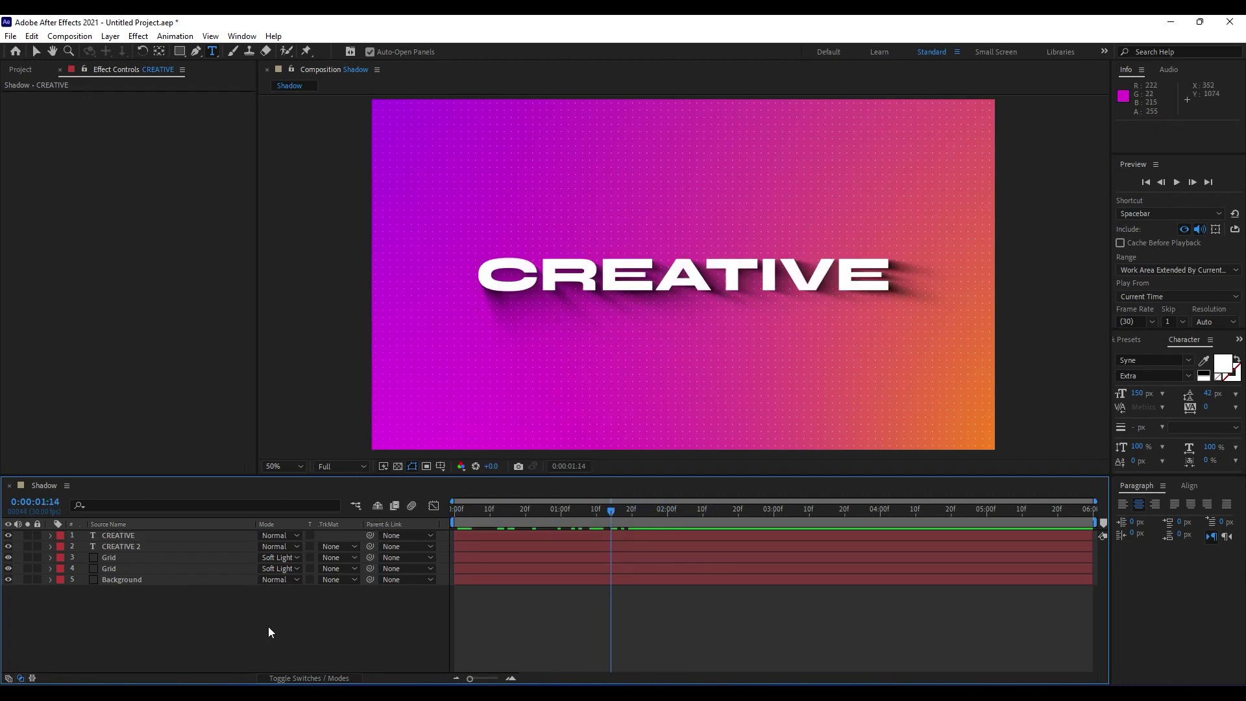
# Step: Add a new adjustment layer at the top of the Shadow composition and rename it Spotlight
pyautogui.rightClick(166, 636)
pyautogui.moveTo(266, 484)
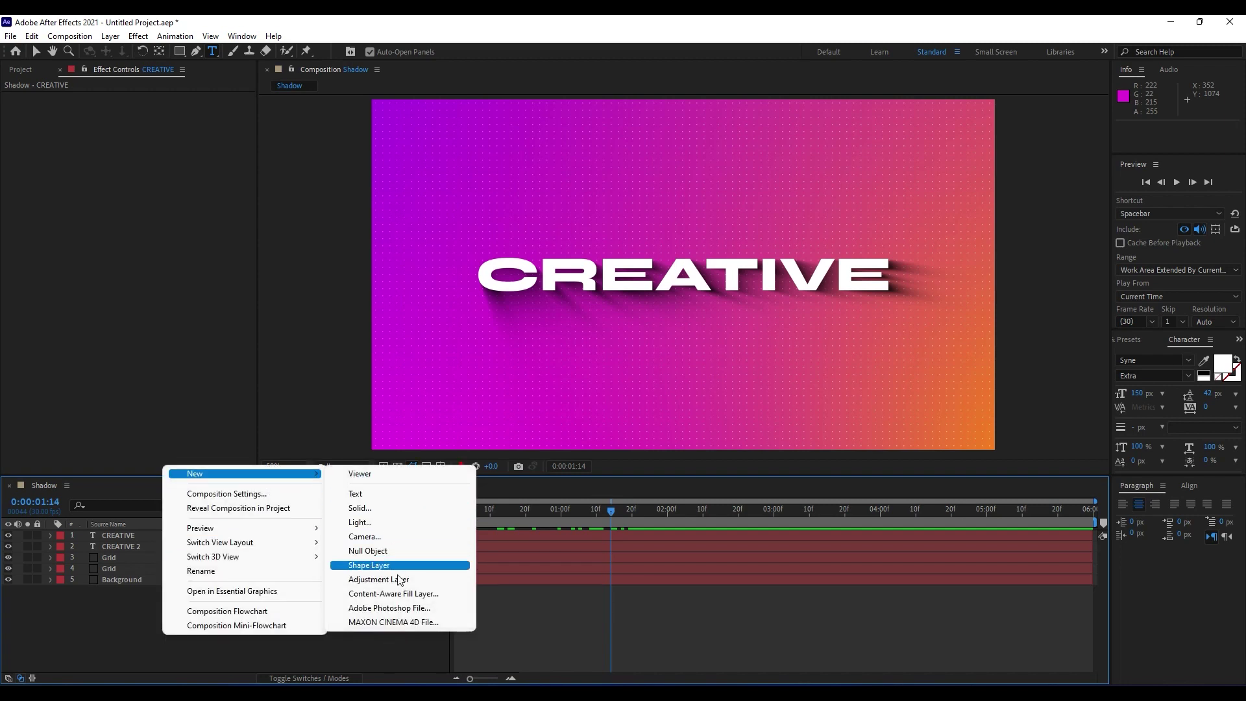
pyautogui.click(378, 579)
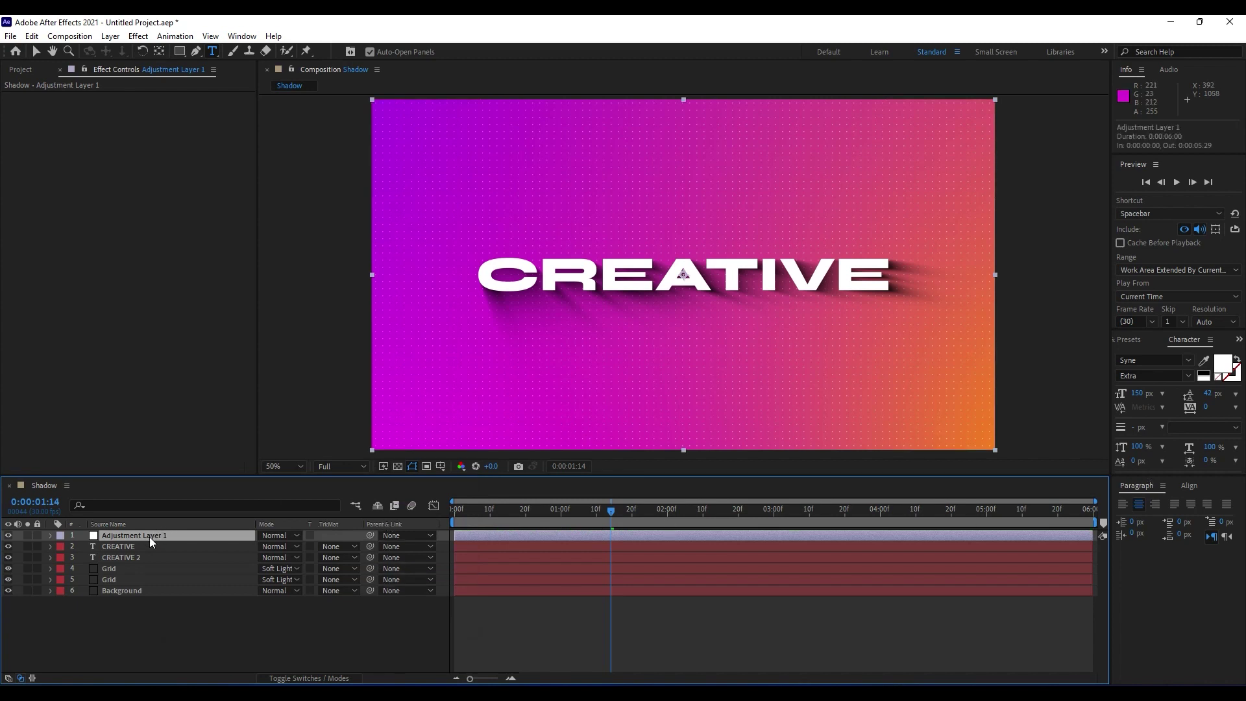
pyautogui.press('Return')
pyautogui.write('Spo')
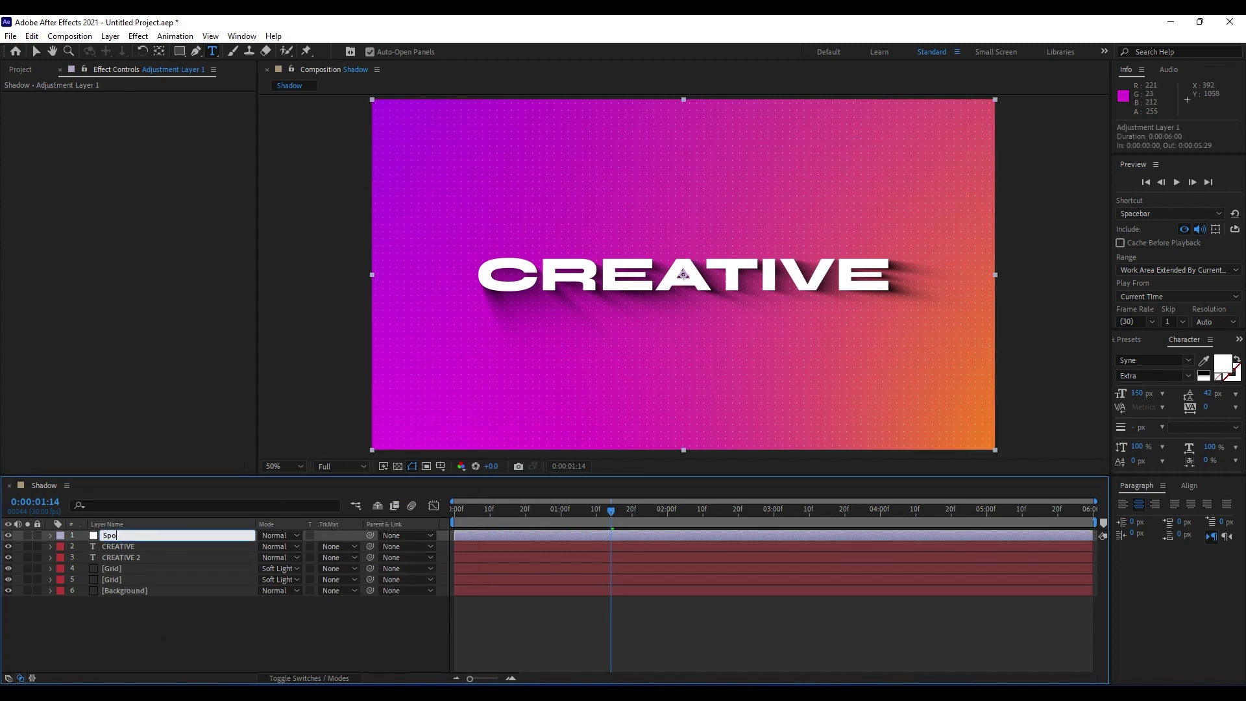
pyautogui.write('tlight')
pyautogui.press('Return')
# Step: Search the effects for spotlight and apply CC Spotlight to the Spotlight adjustment layer
pyautogui.click(1144, 343)
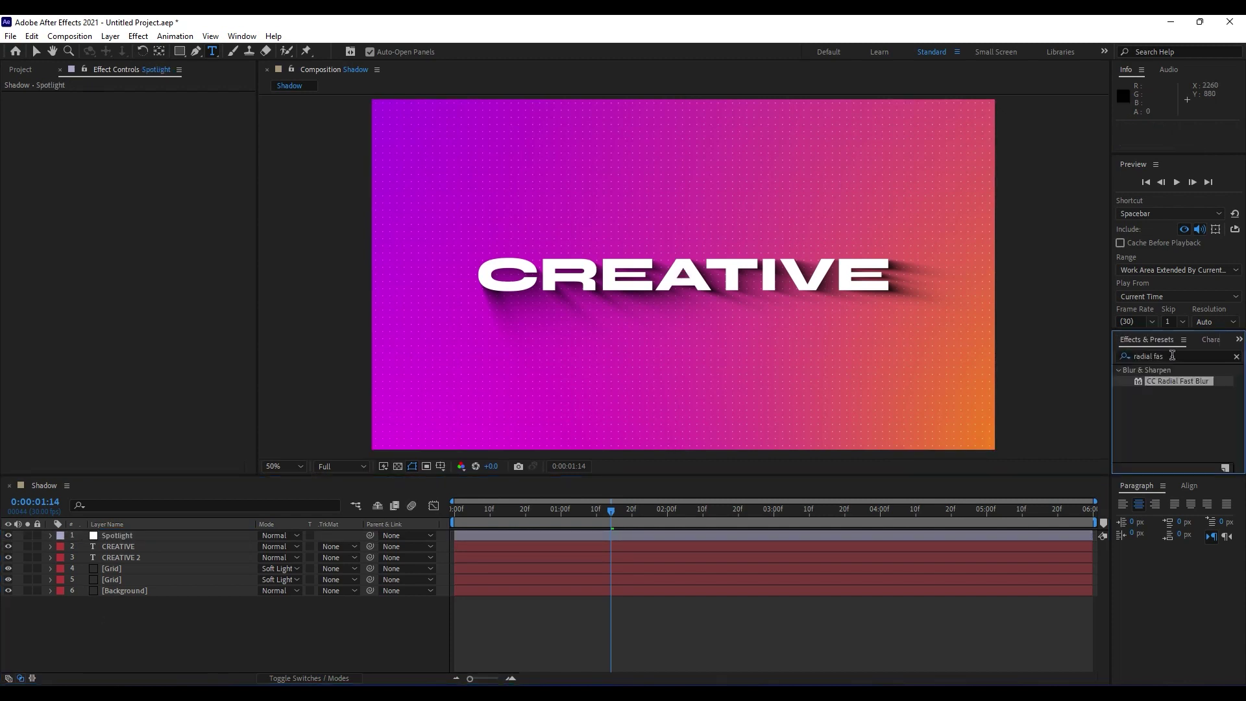
pyautogui.write('spotli')
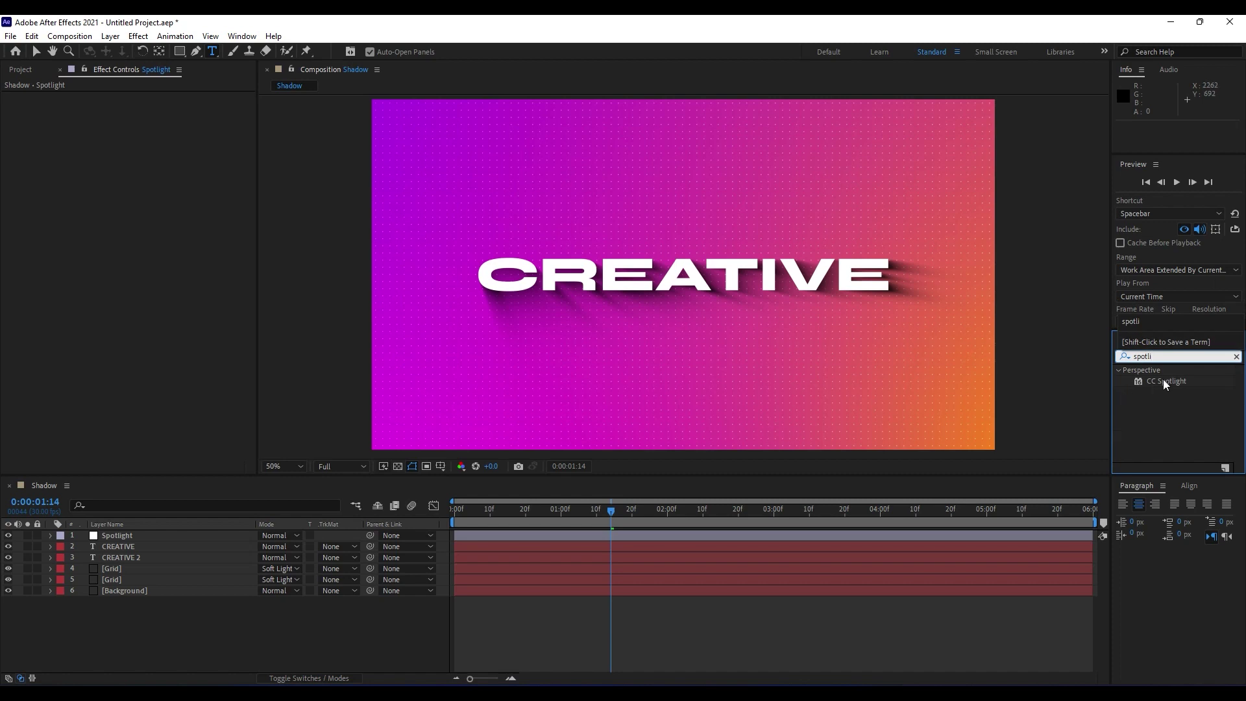
pyautogui.moveTo(1163, 381); pyautogui.dragTo(105, 538)
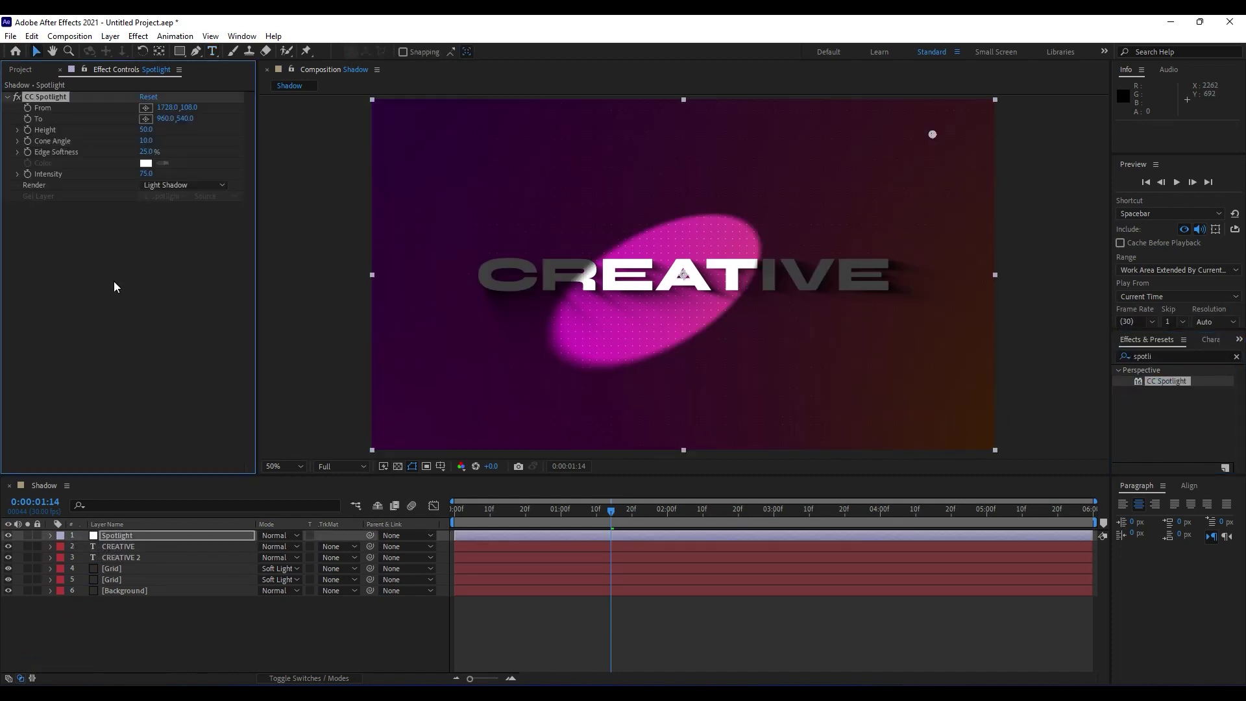
# Step: Move the CC Spotlight From point outside the frame, beyond the upper-right corner, to about 2716, -144
pyautogui.press(',')
pyautogui.press(',')
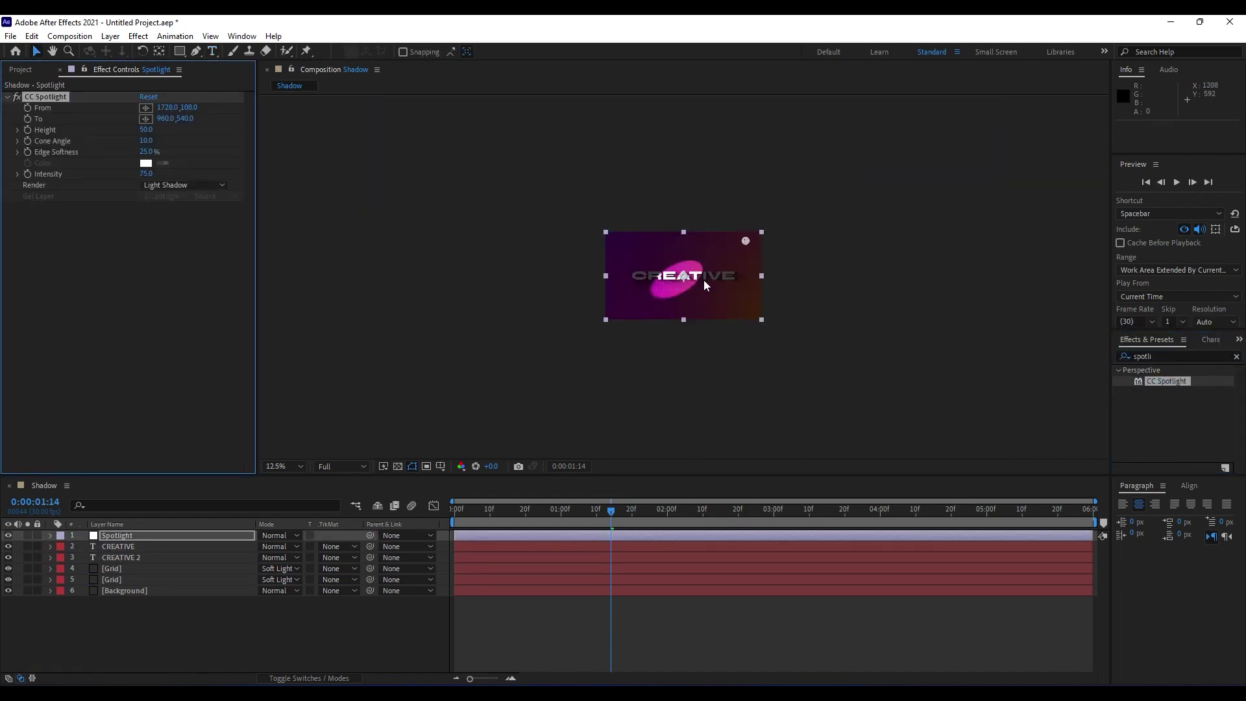
pyautogui.moveTo(746, 241); pyautogui.dragTo(971, 162)
pyautogui.press('.')
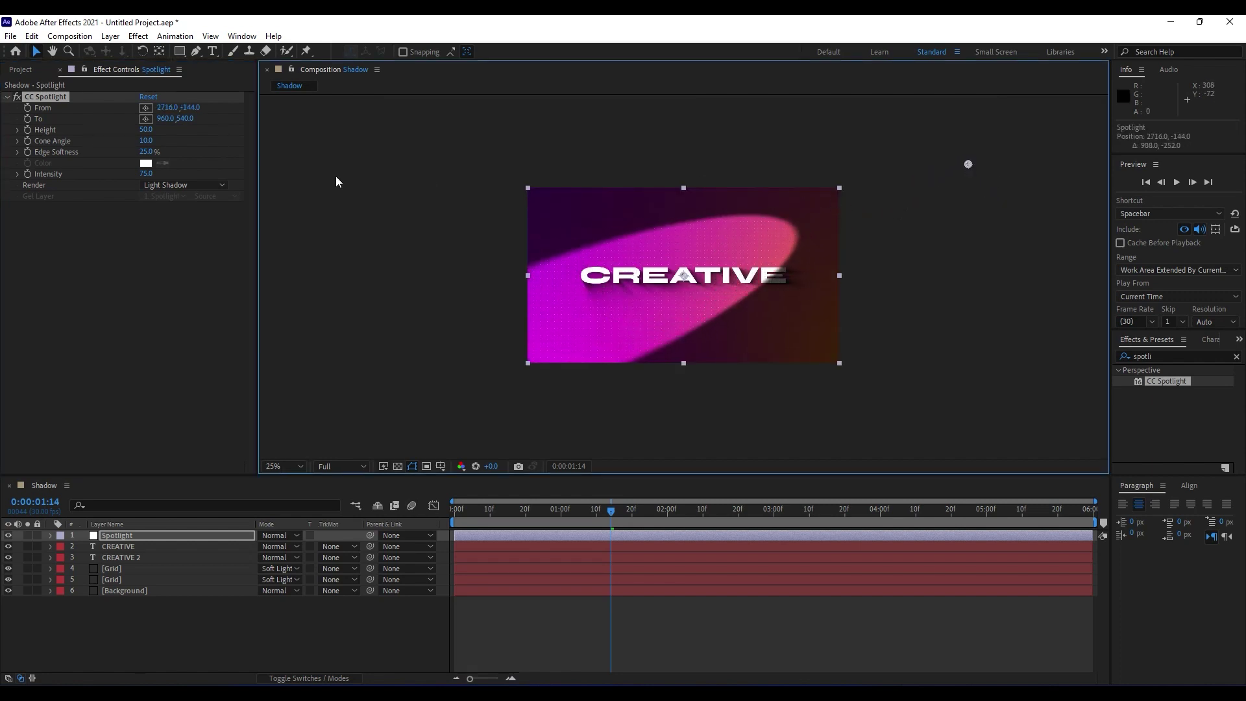
# Step: Set the CC Spotlight Edge Softness to 100% and its Cone Angle to 15
pyautogui.click(145, 151)
pyautogui.write('100')
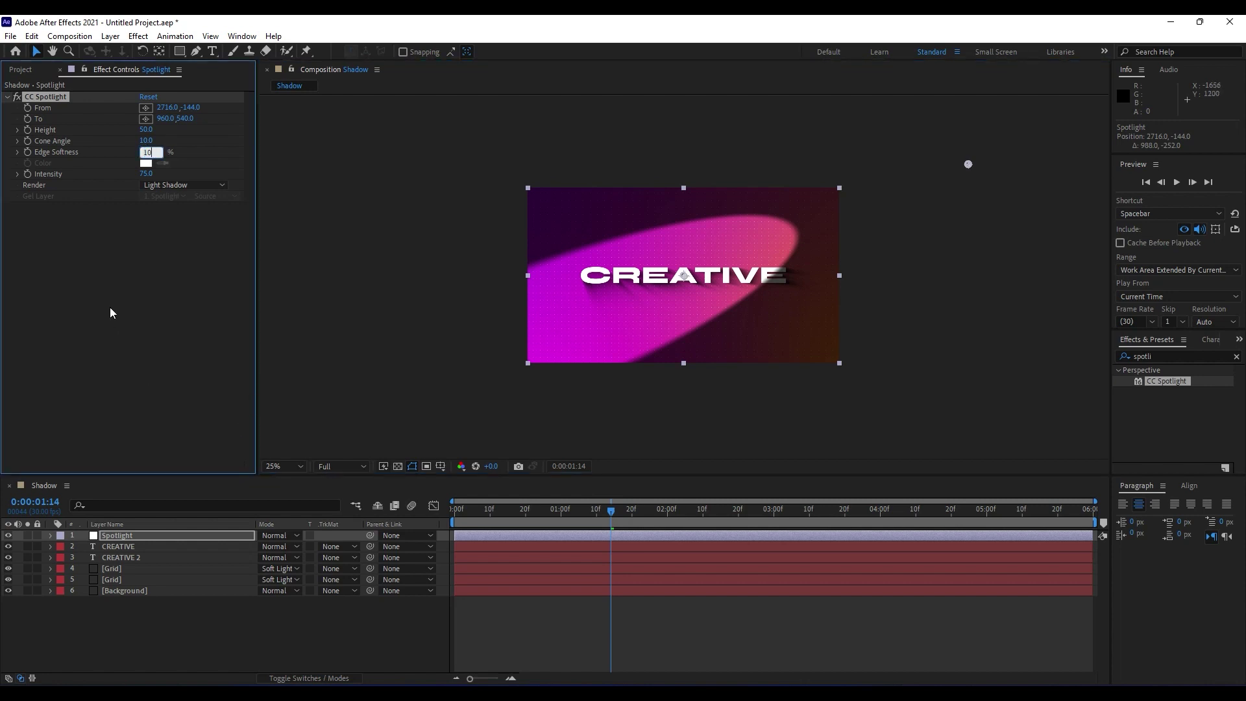
pyautogui.press('Return')
pyautogui.moveTo(146, 141); pyautogui.dragTo(187, 148)
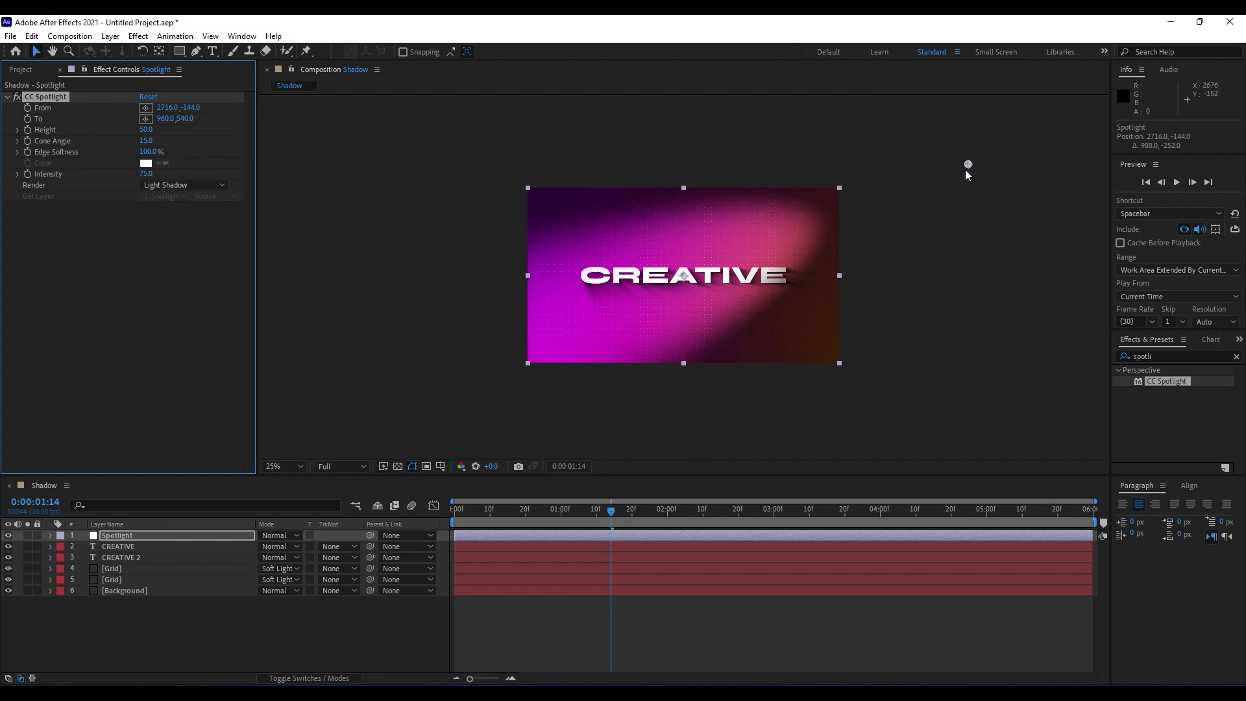
# Step: Move the CC Spotlight From point to about 2928, -344, and set Height to 53 and Intensity to 70
pyautogui.moveTo(963, 160); pyautogui.dragTo(938, 130)
pyautogui.moveTo(1015, 151); pyautogui.dragTo(996, 136)
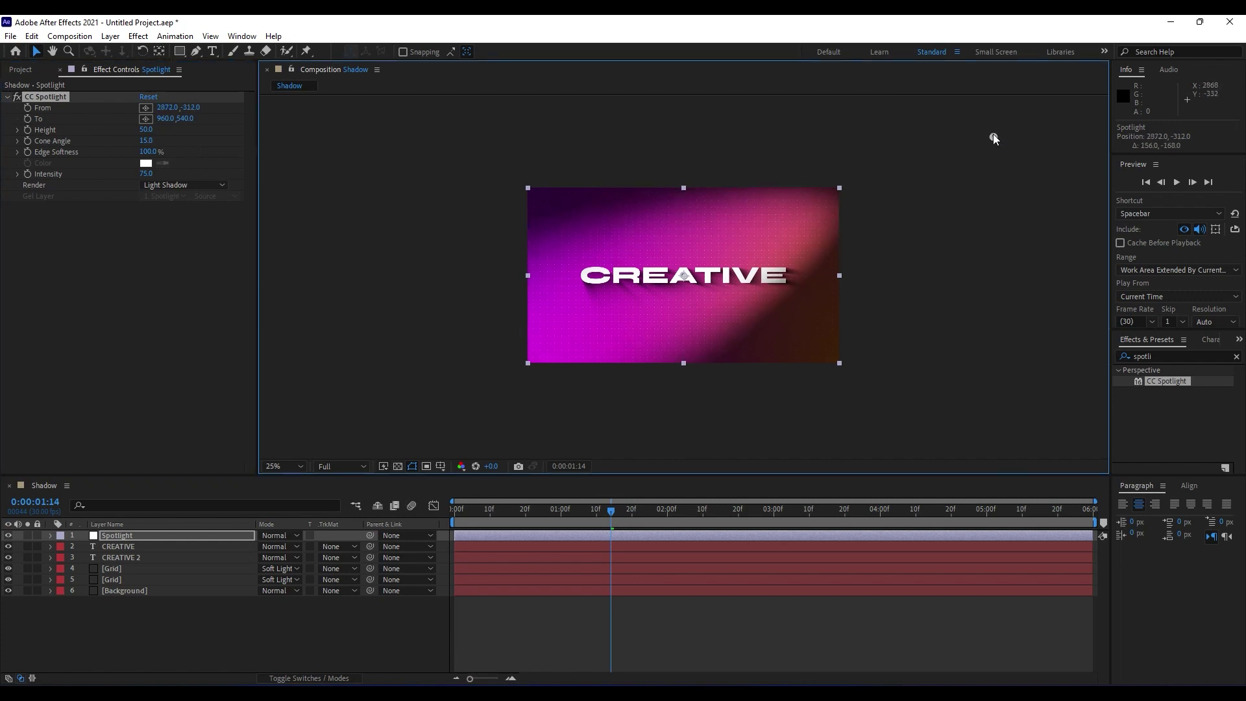
pyautogui.moveTo(147, 129)
pyautogui.mouseDown()
pyautogui.moveTo(169, 133)
pyautogui.moveTo(155, 137)
pyautogui.mouseUp()
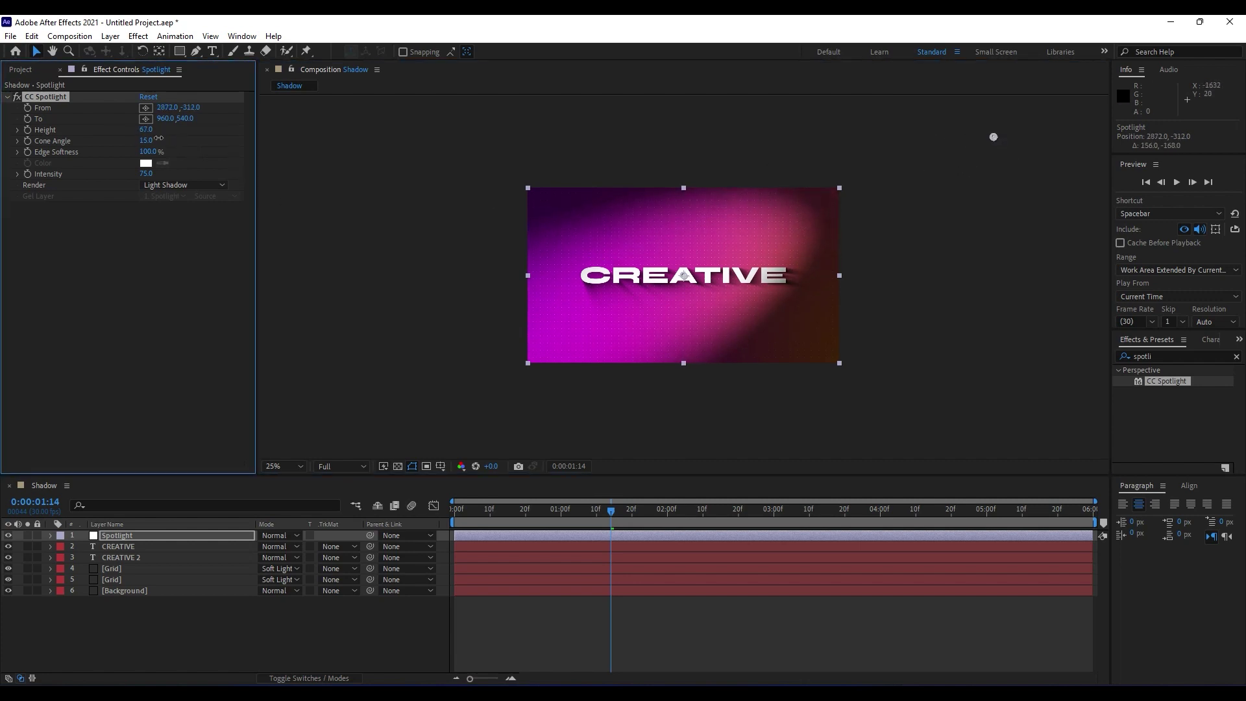
pyautogui.moveTo(991, 137)
pyautogui.mouseDown()
pyautogui.moveTo(968, 130)
pyautogui.moveTo(983, 143)
pyautogui.moveTo(1001, 134)
pyautogui.mouseUp()
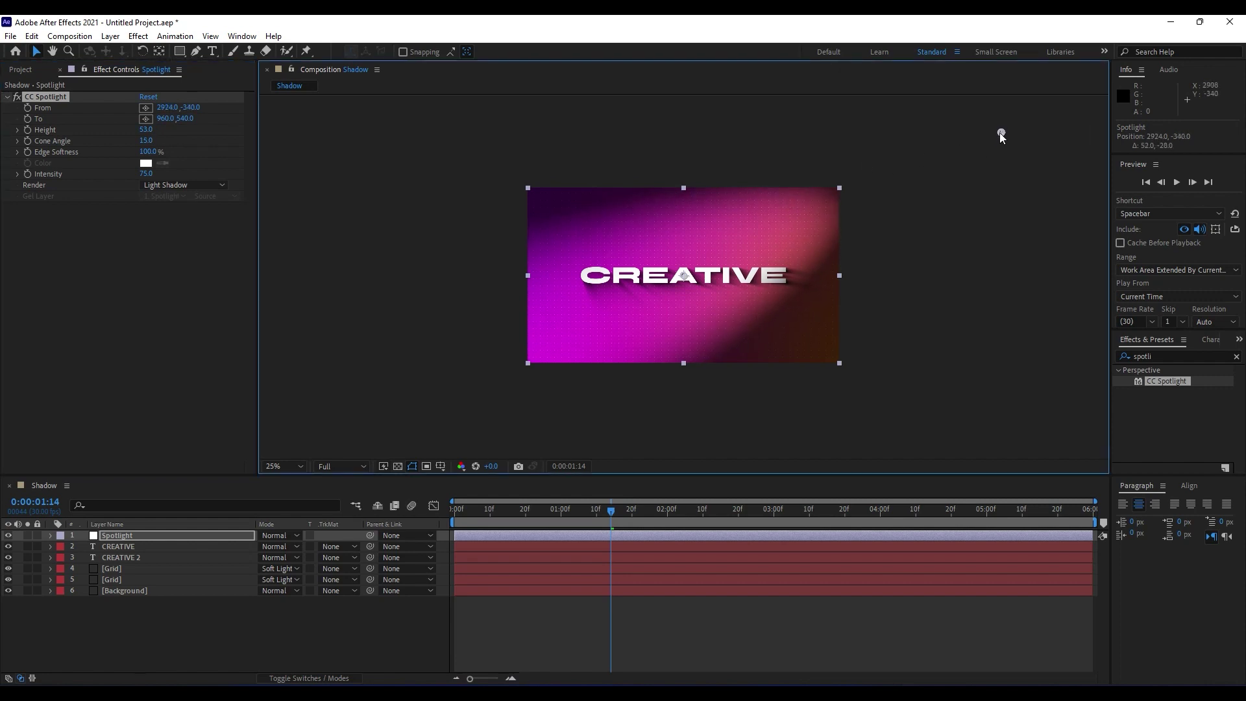
pyautogui.moveTo(145, 174); pyautogui.dragTo(144, 174)
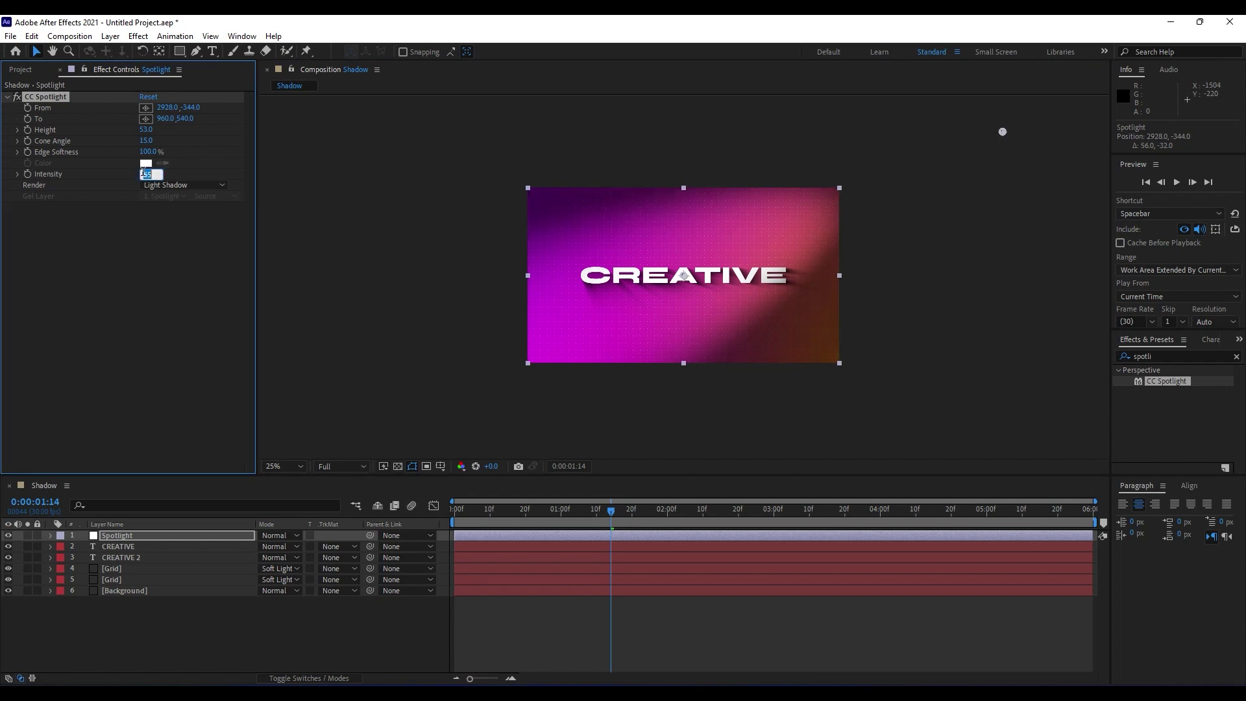
pyautogui.click(145, 287)
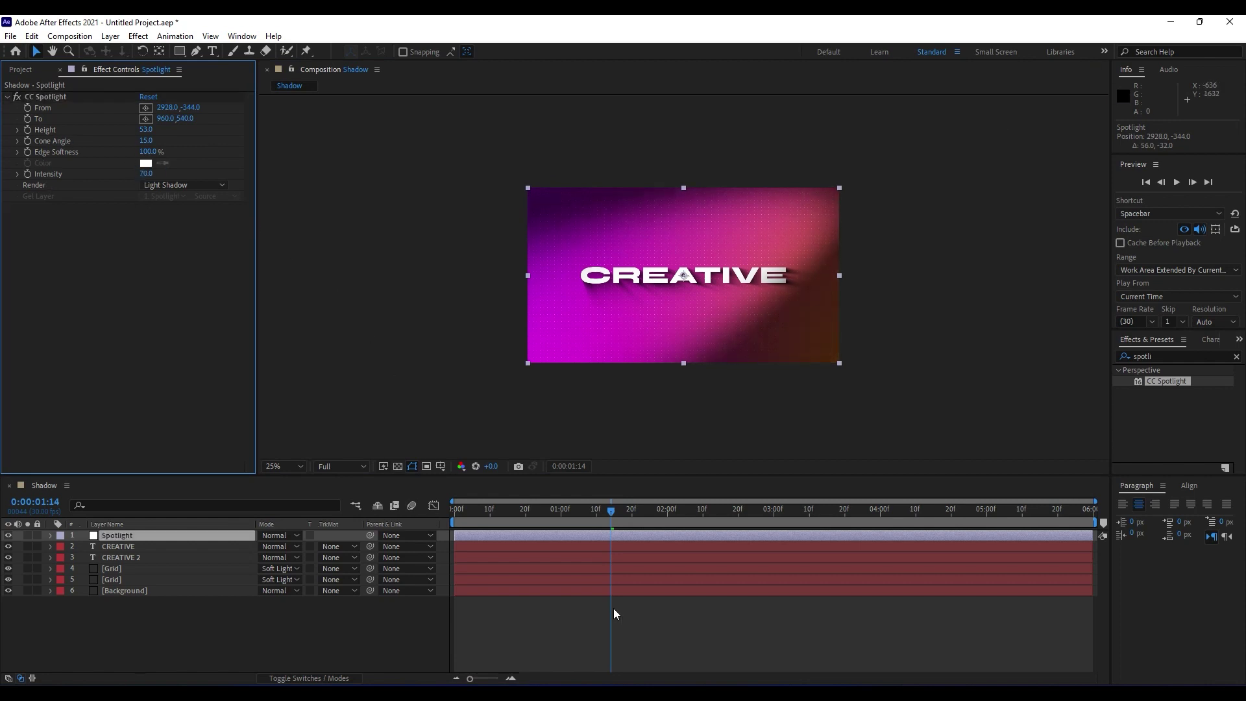
# Step: Shift the spotlight's From point to about 3164, -236, deselect the layer and play back the composition
pyautogui.press('.')
pyautogui.press(',')
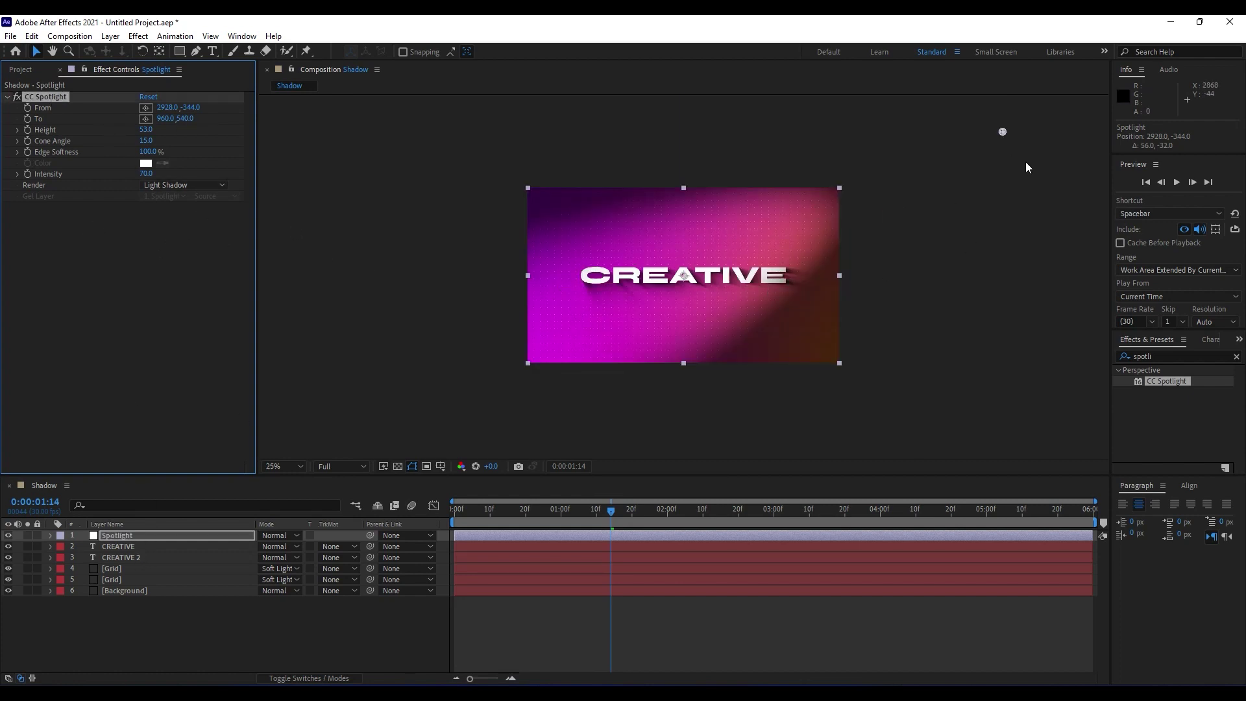
pyautogui.moveTo(1004, 131); pyautogui.dragTo(1042, 149)
pyautogui.click(367, 654)
pyautogui.press('.')
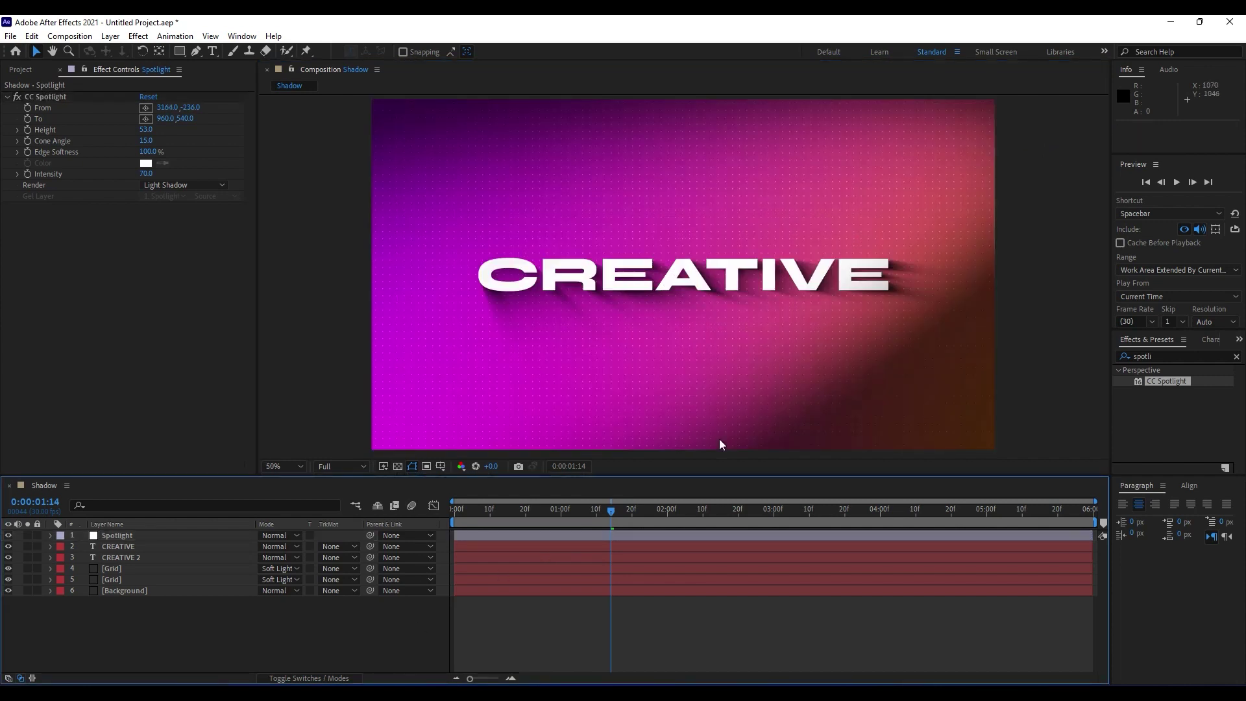
pyautogui.press('space')
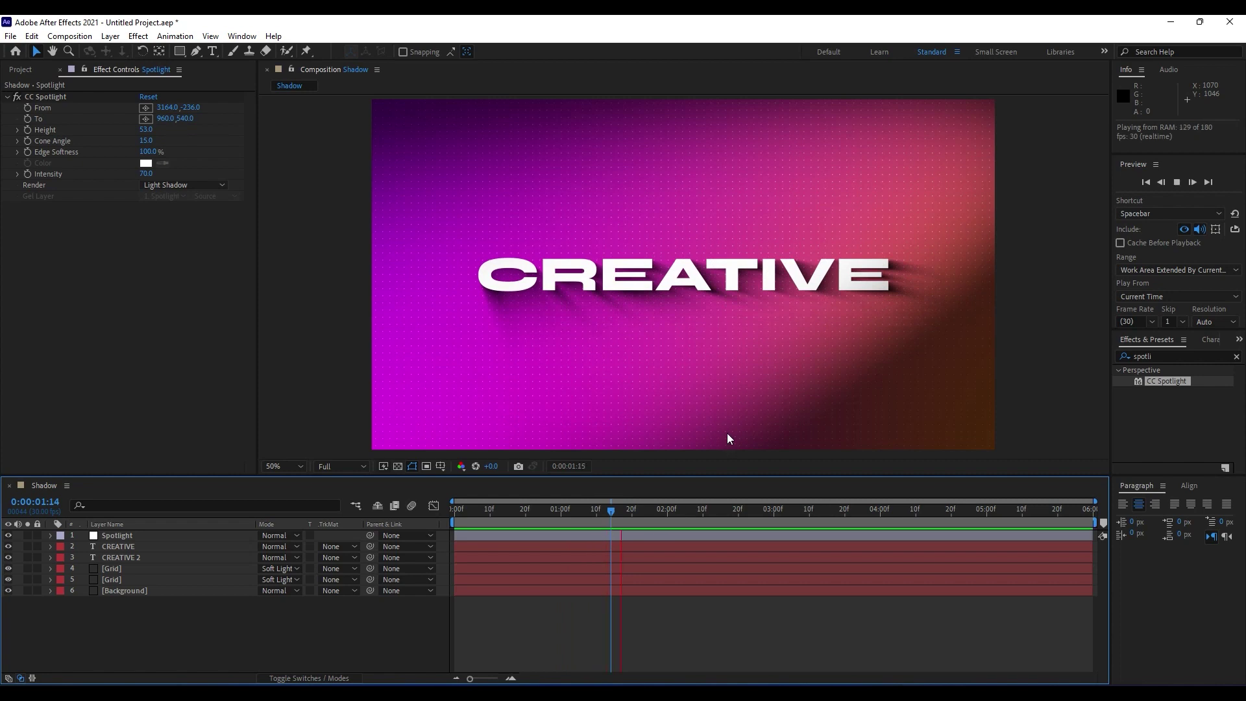
pyautogui.click(573, 514)
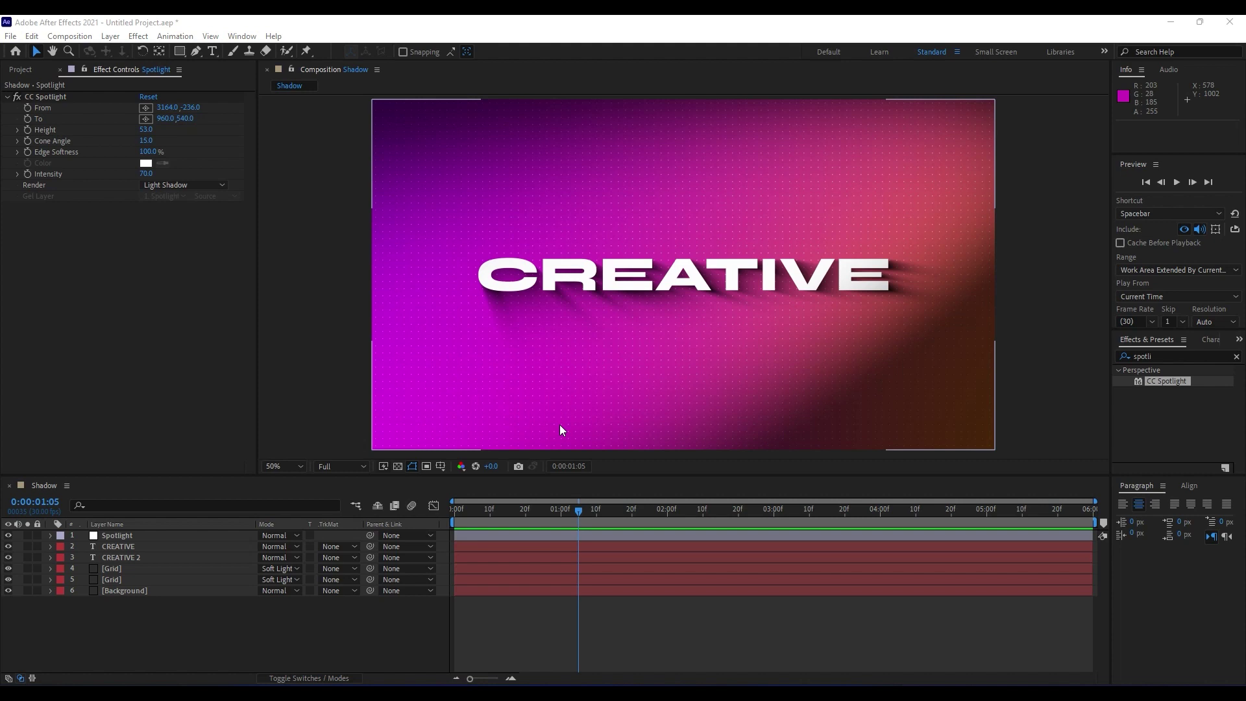
# Step: Rename the CREATIVE 2 layer as Shadow and deselect it
pyautogui.click(143, 559)
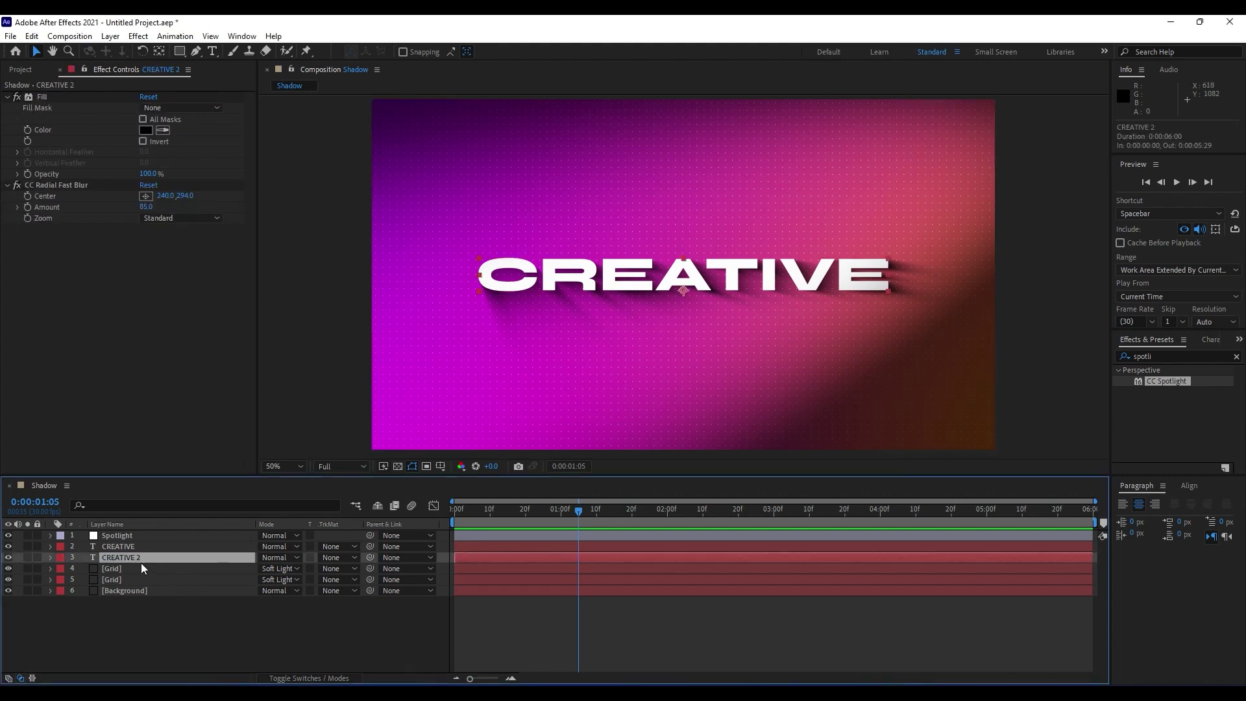
pyautogui.moveTo(567, 515); pyautogui.dragTo(609, 515)
pyautogui.press('Return')
pyautogui.write('Shad')
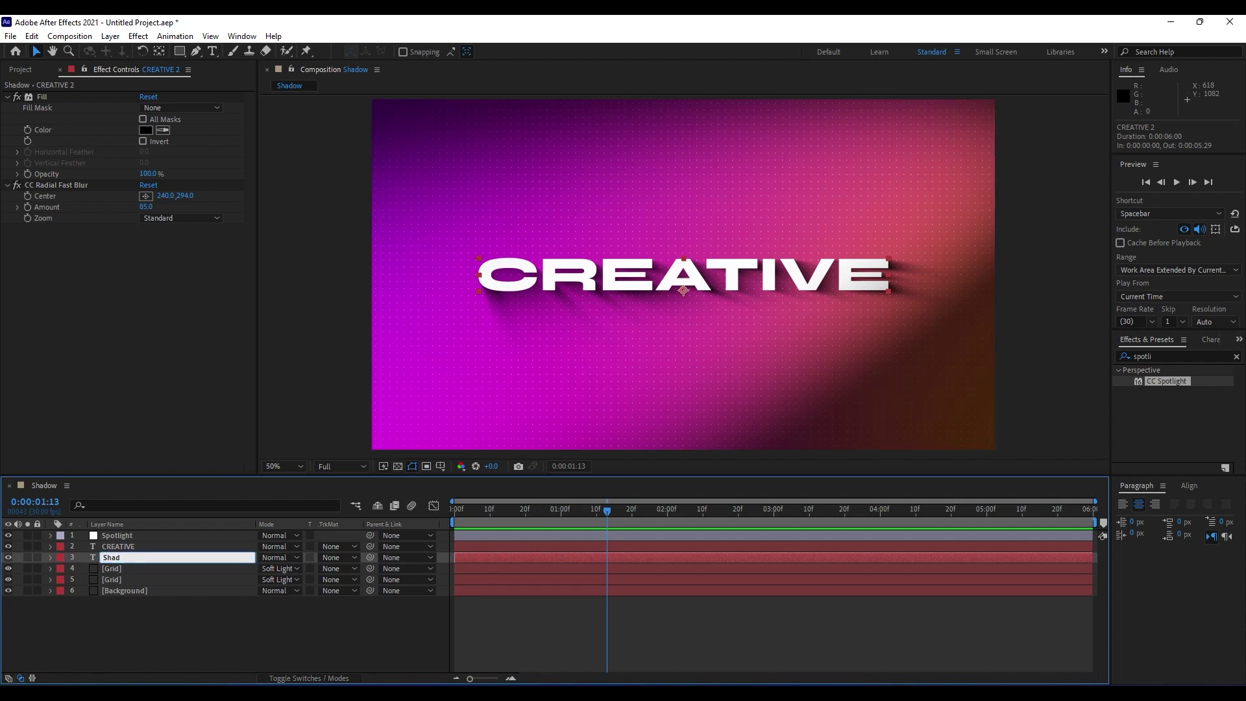
pyautogui.write('ow')
pyautogui.click(166, 634)
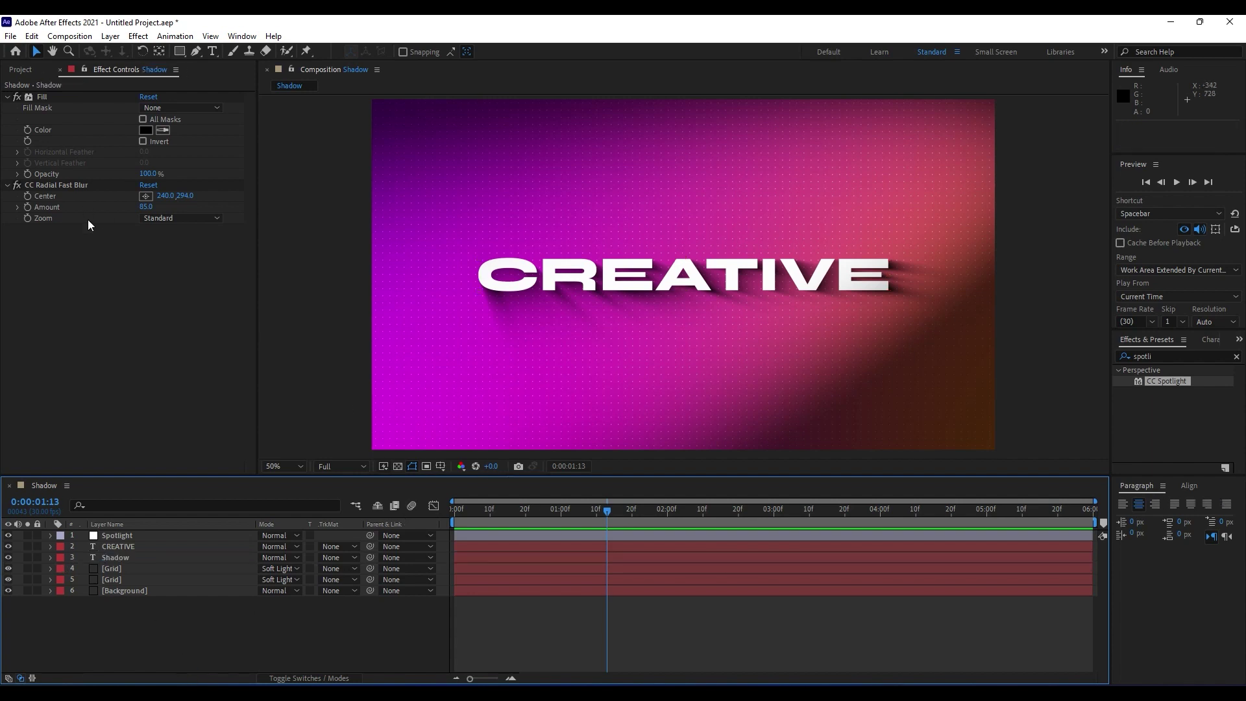
# Step: Animate the Shadow layer's CC Radial Fast Blur Center: keyframe it at 0:00:02:00, and move it to about 1562, 286 at 0:00:00:00
pyautogui.moveTo(553, 514); pyautogui.dragTo(667, 514)
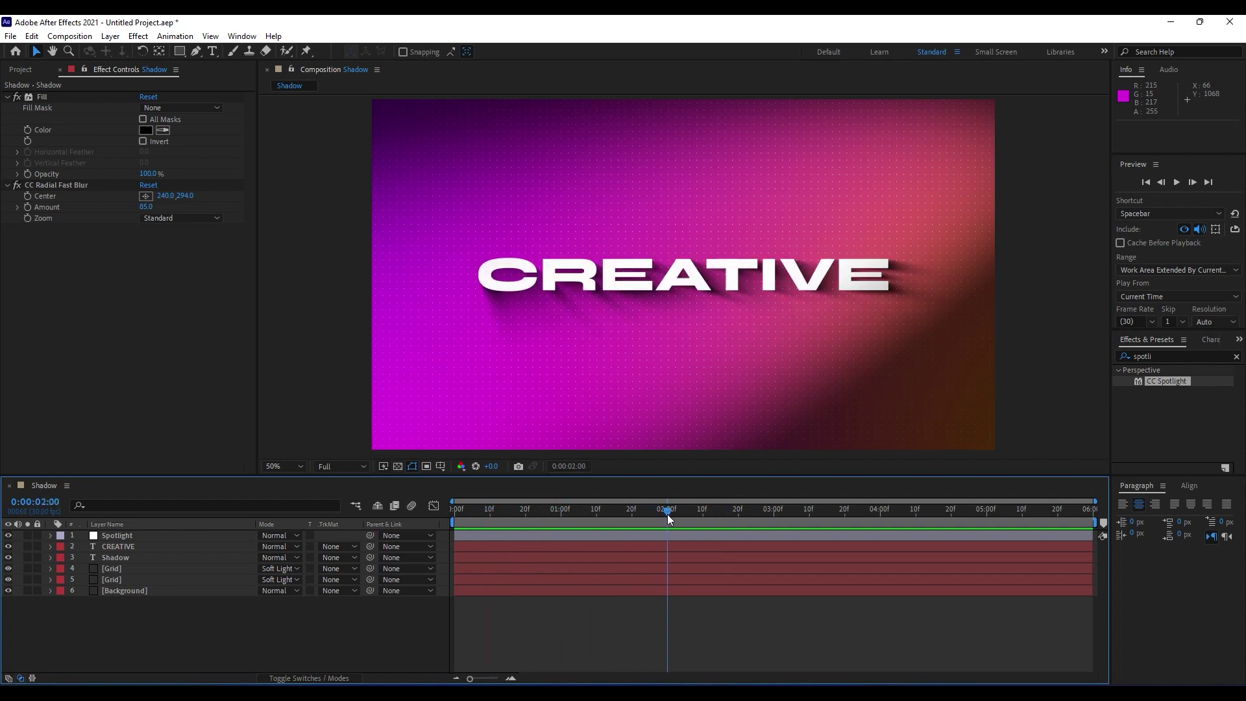
pyautogui.click(29, 196)
pyautogui.moveTo(670, 517); pyautogui.dragTo(395, 513)
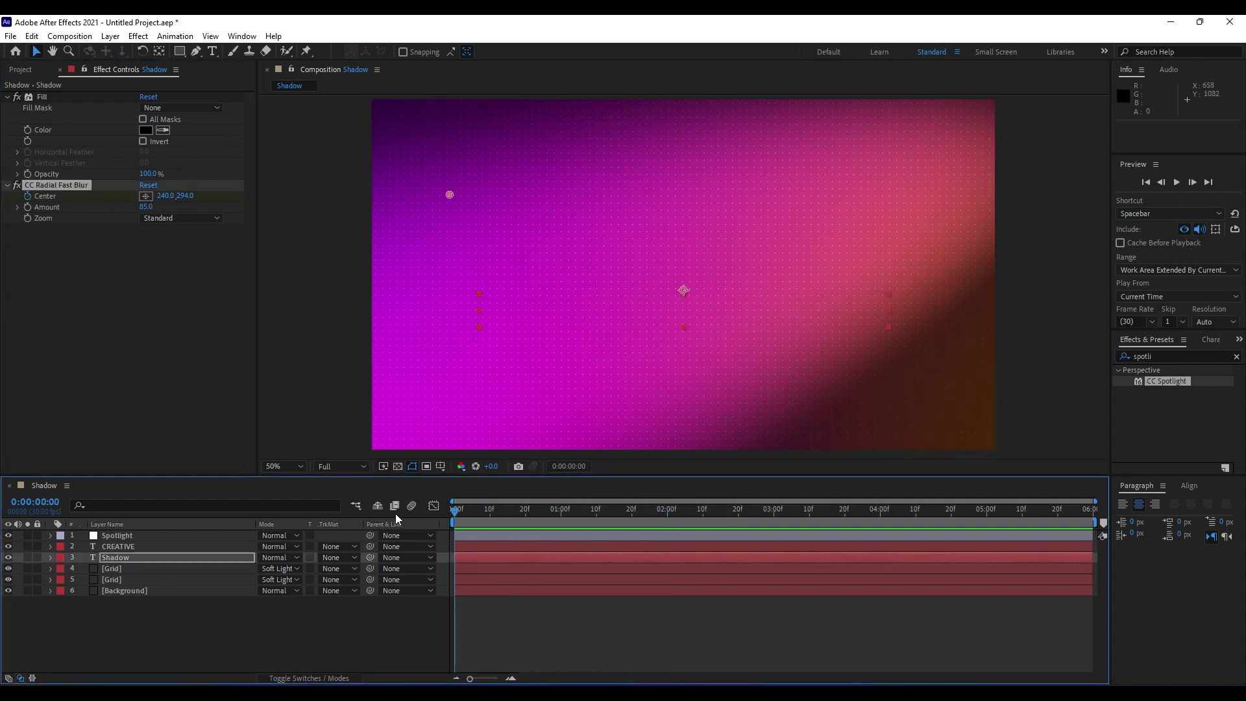
pyautogui.moveTo(450, 195); pyautogui.dragTo(880, 192)
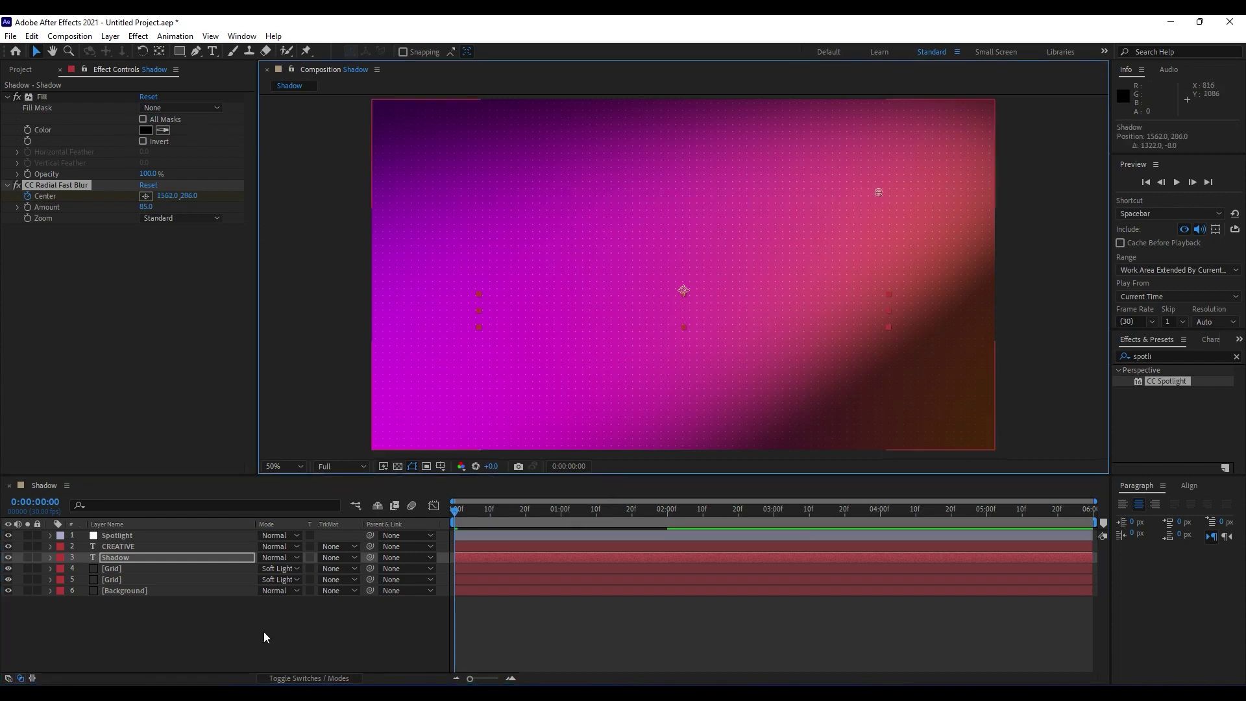
# Step: Deselect the Shadow layer, play back the moving shadow and scrub through its first second
pyautogui.click(238, 642)
pyautogui.press('space')
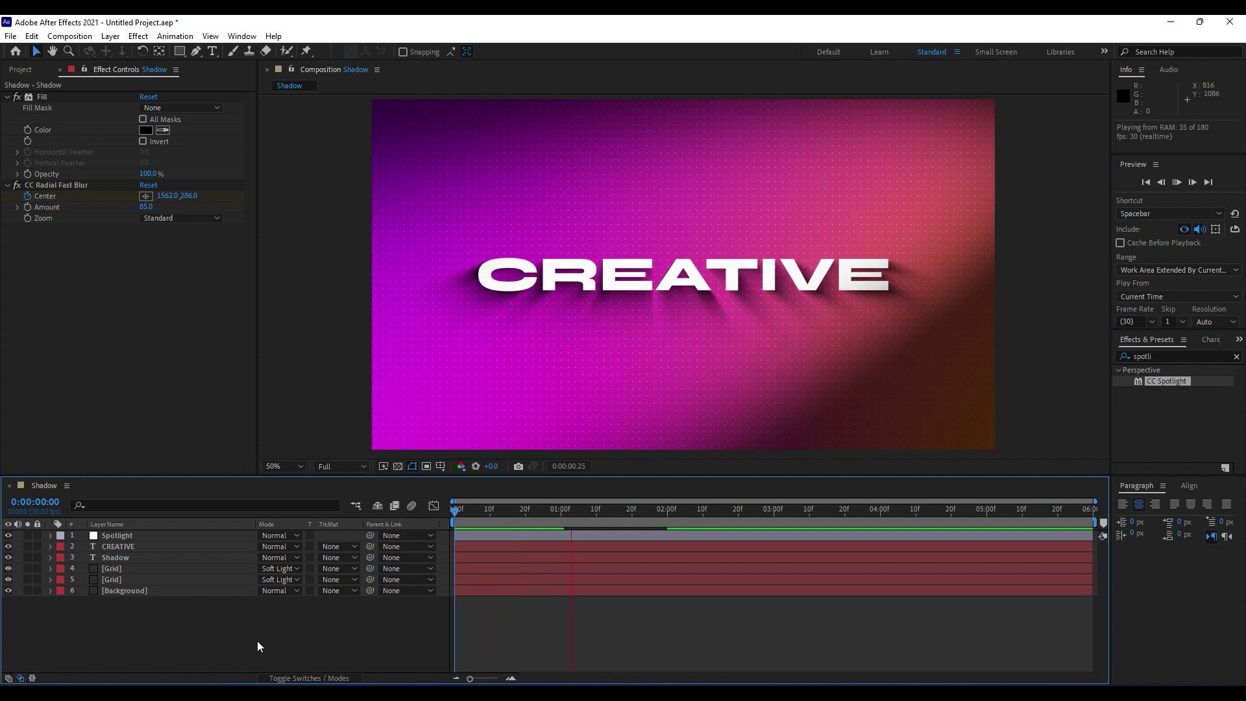
pyautogui.press('space')
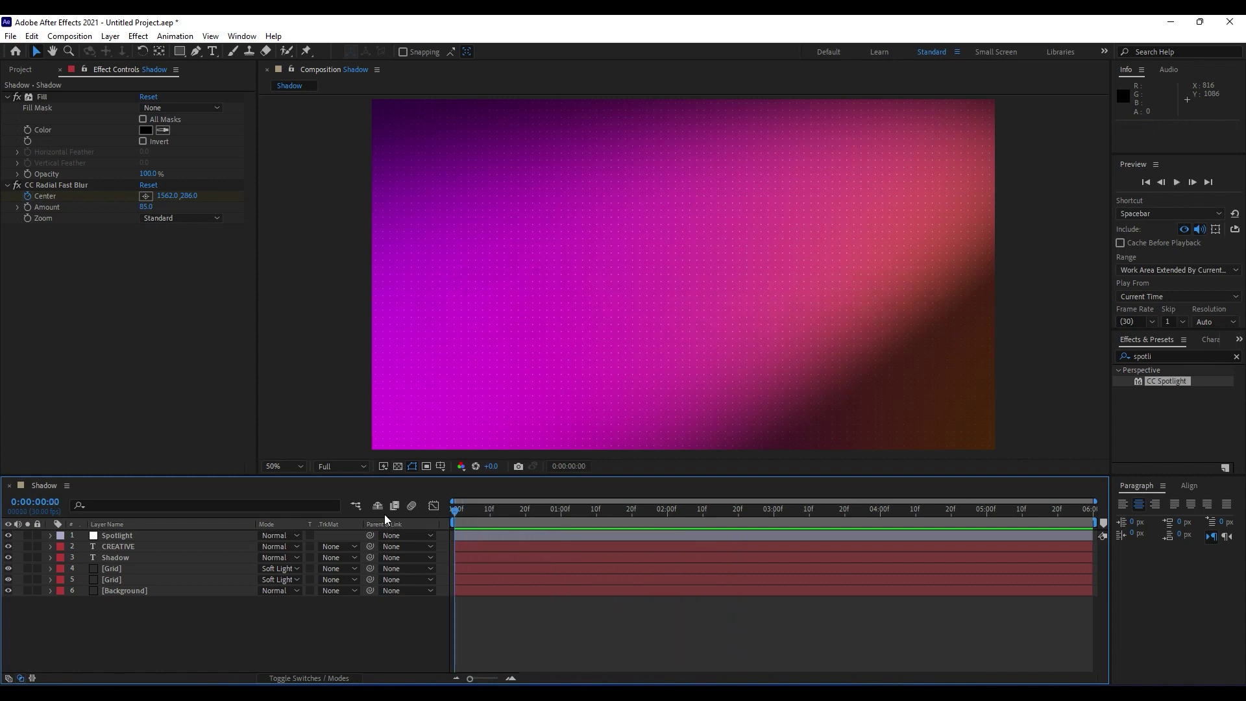
pyautogui.press('space')
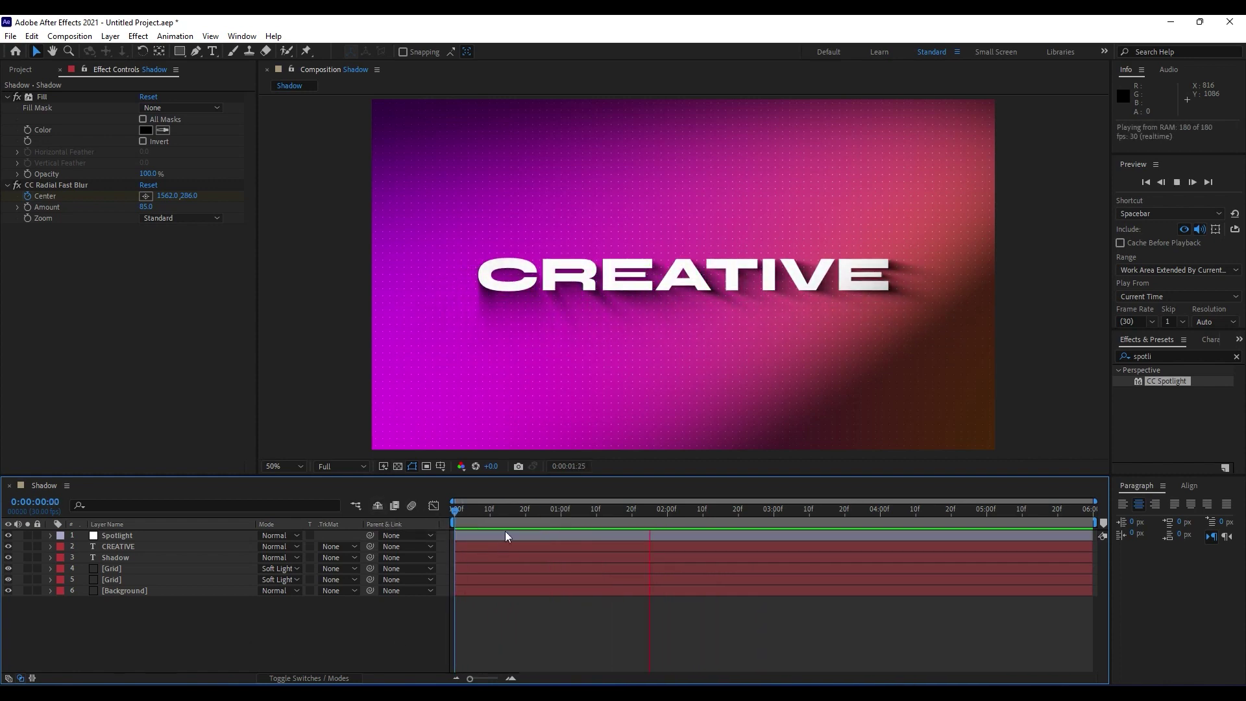
pyautogui.click(472, 511)
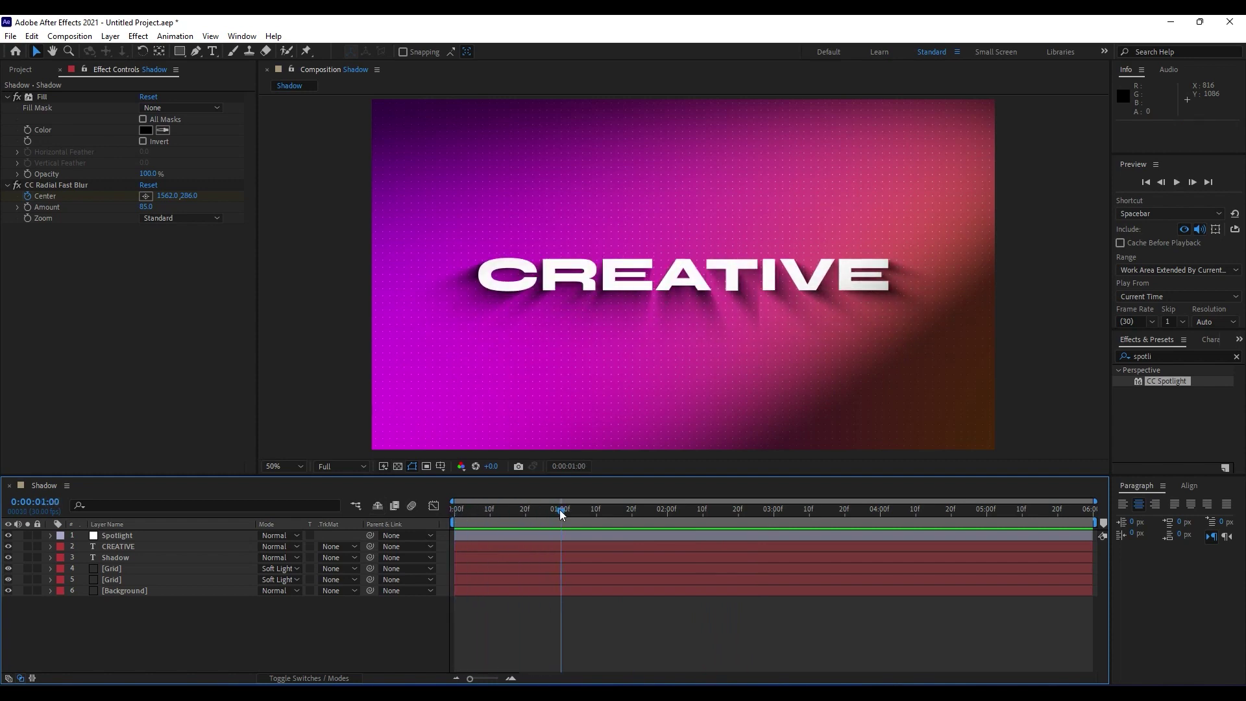